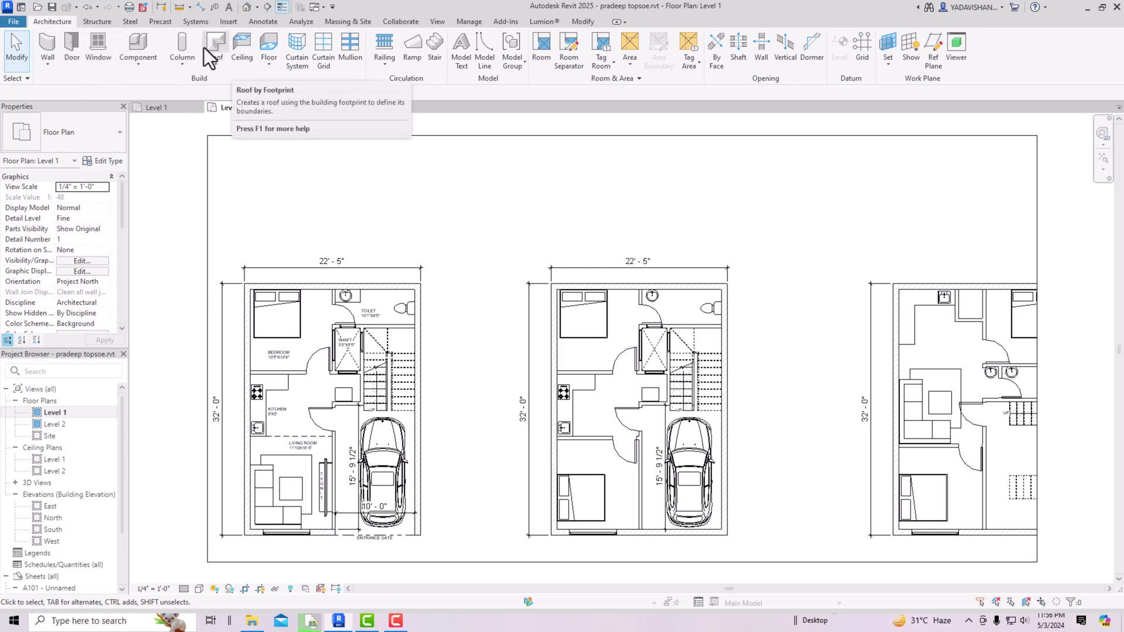
# Place an automatic 2' x 4' ACT System compound ceiling on Level 1 in the bedroom of the labelled floor plan.
pyautogui.click(247, 61)
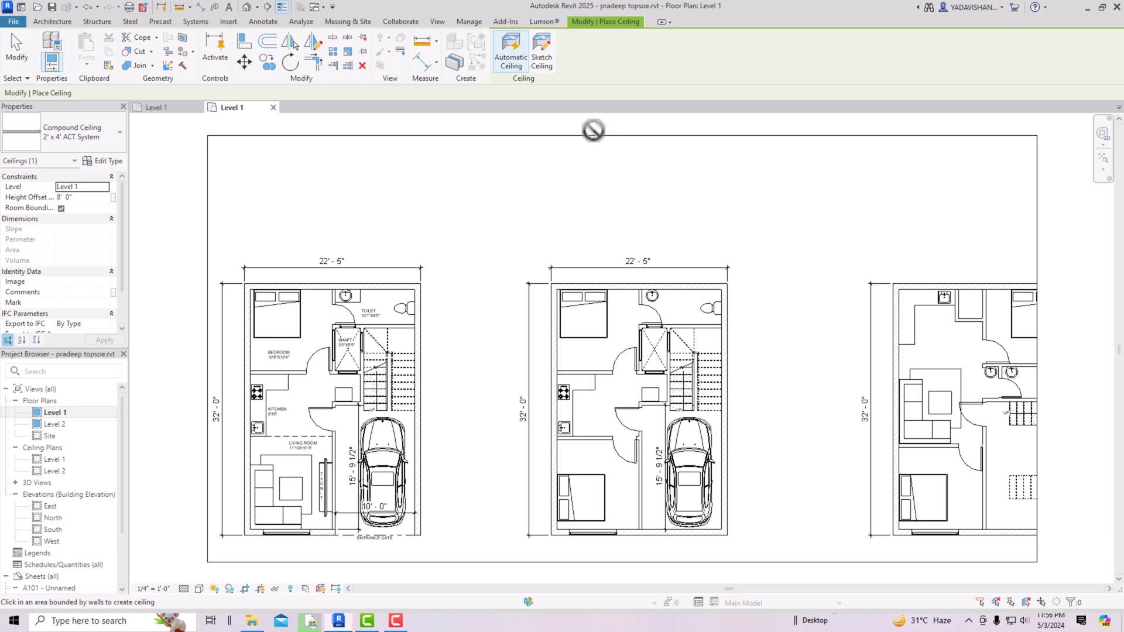
pyautogui.press('Escape')
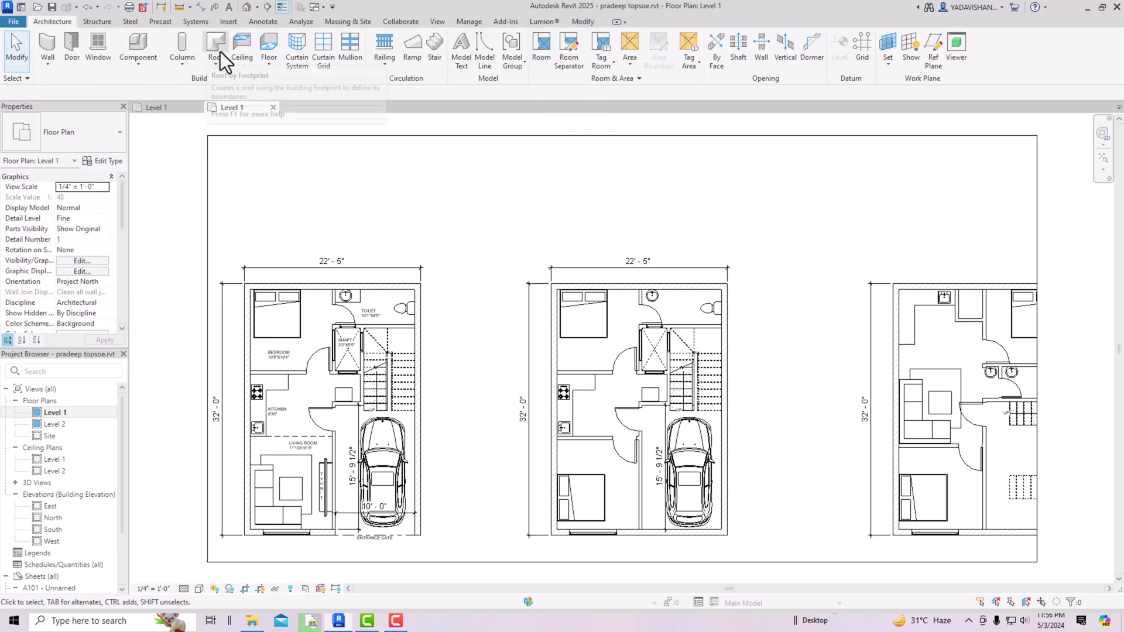
pyautogui.click(239, 46)
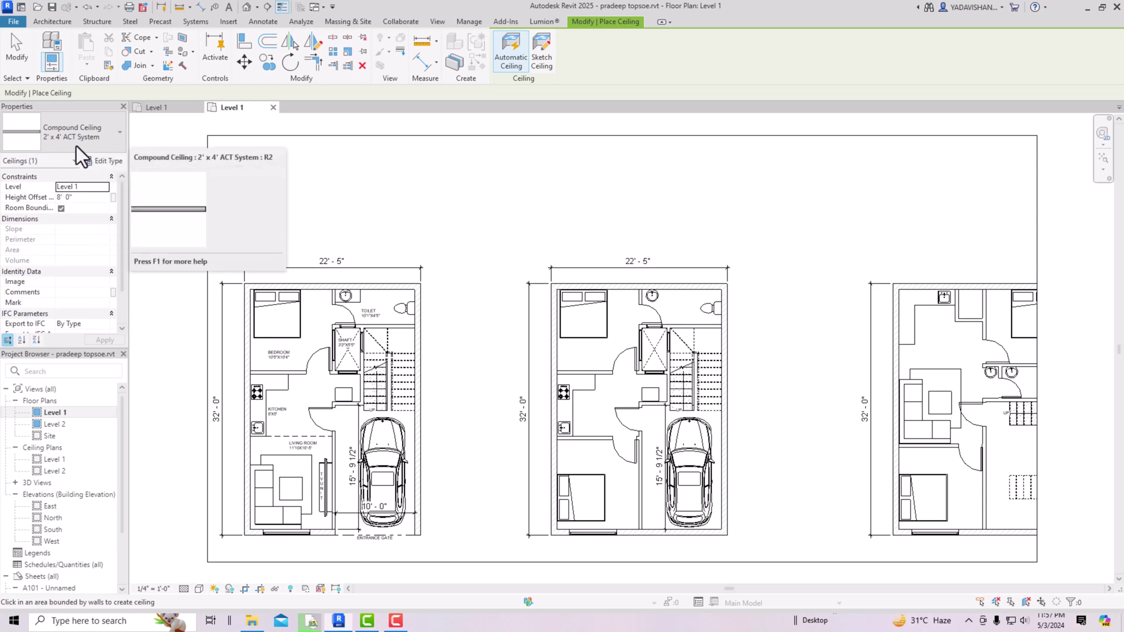
pyautogui.click(111, 134)
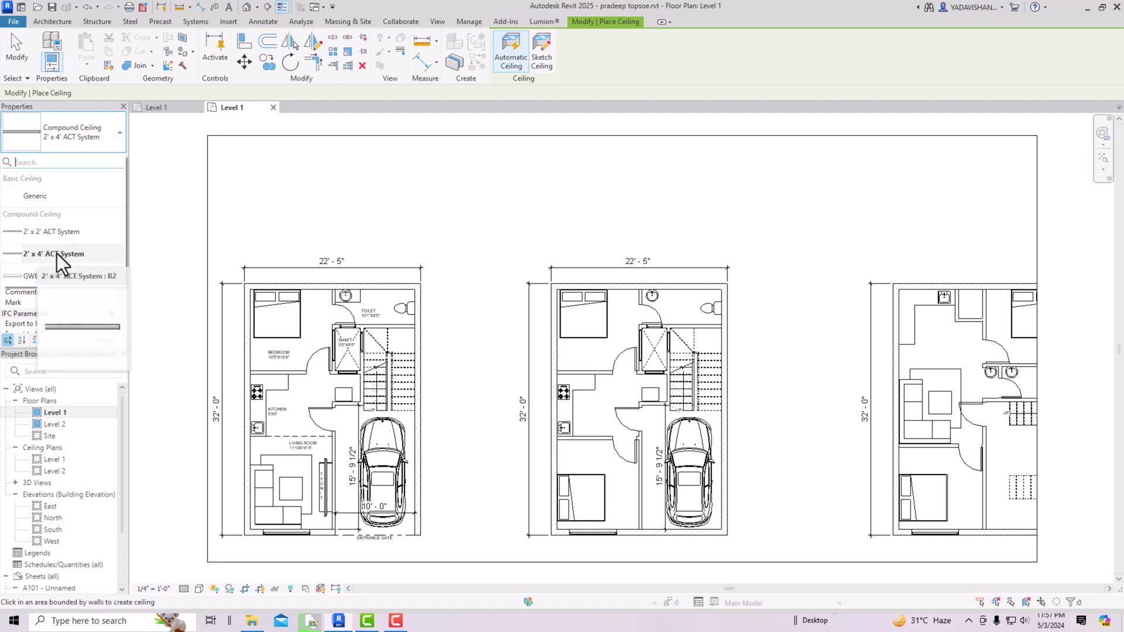
pyautogui.moveTo(34, 277)
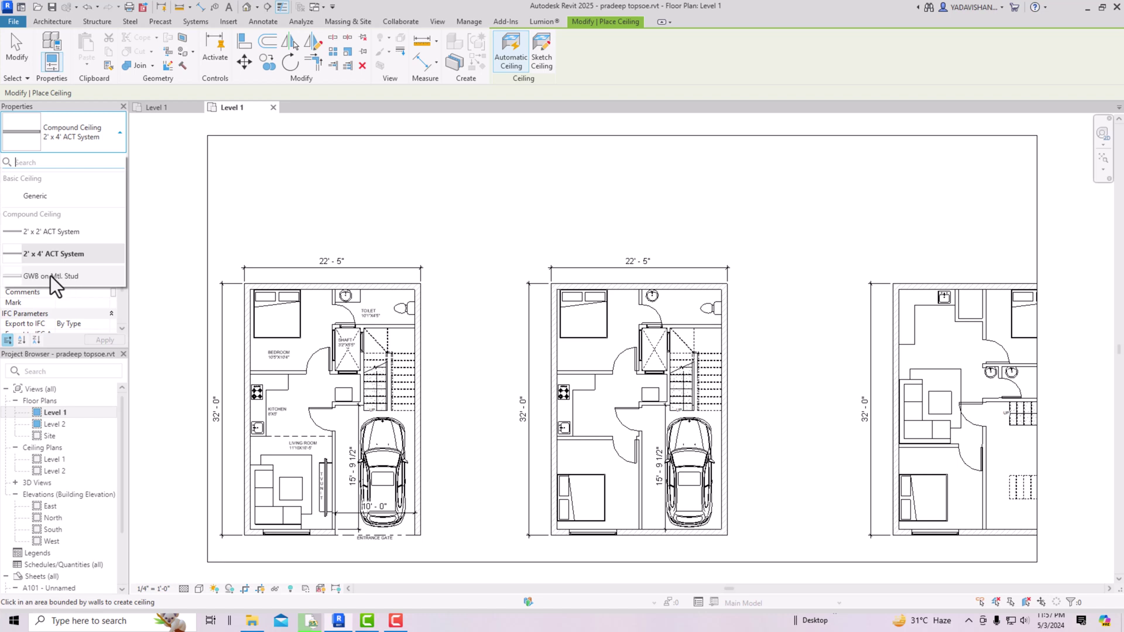
pyautogui.click(69, 139)
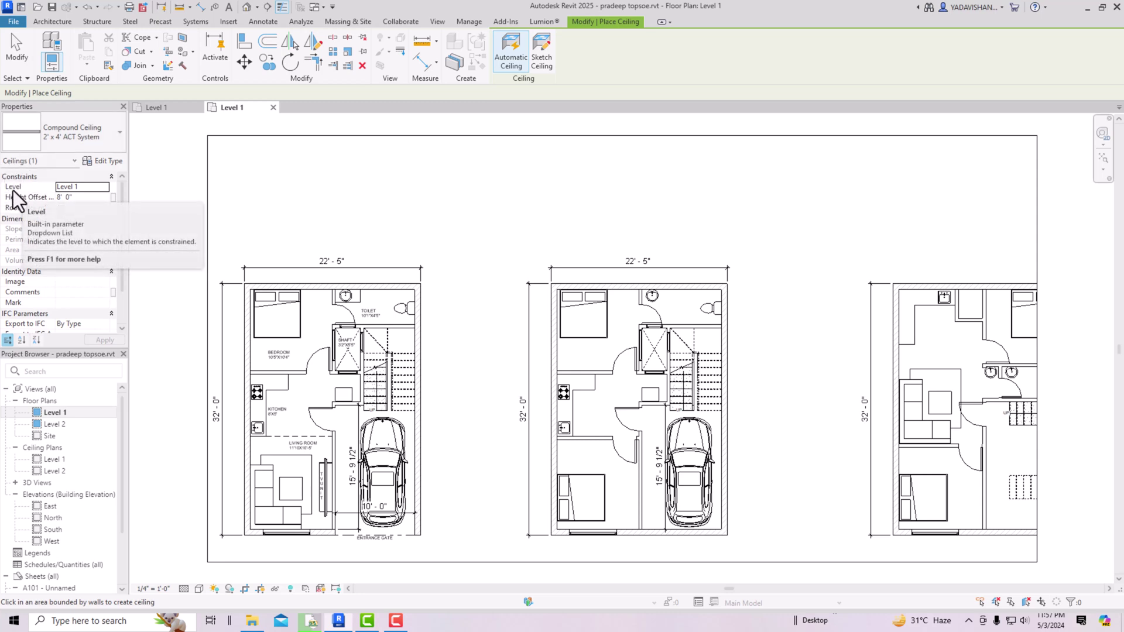
pyautogui.click(72, 198)
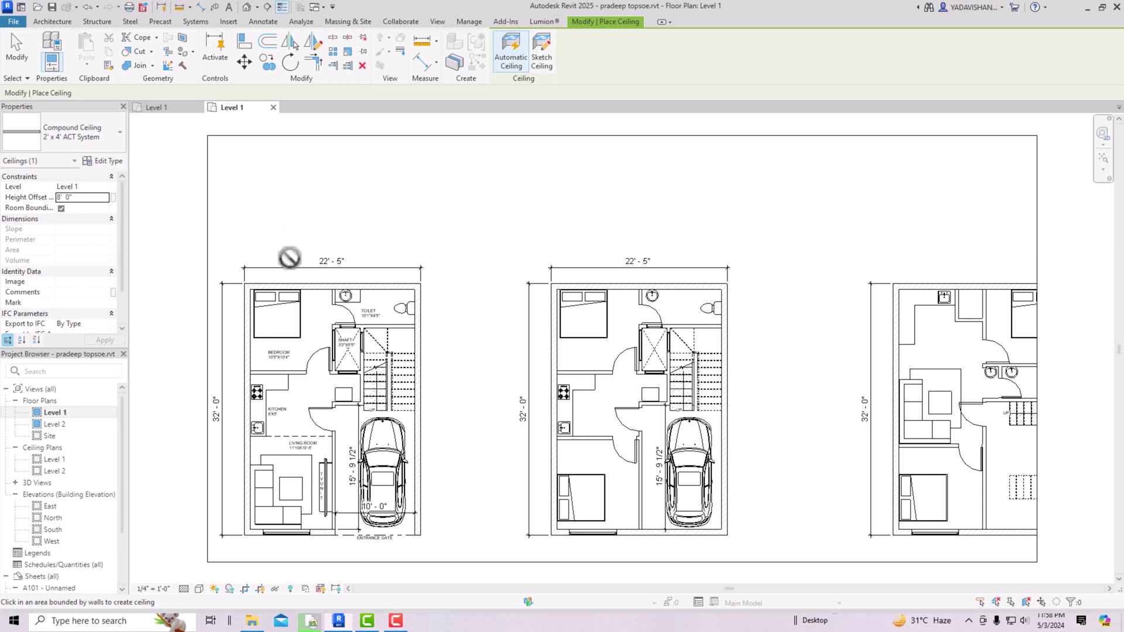
pyautogui.click(288, 320)
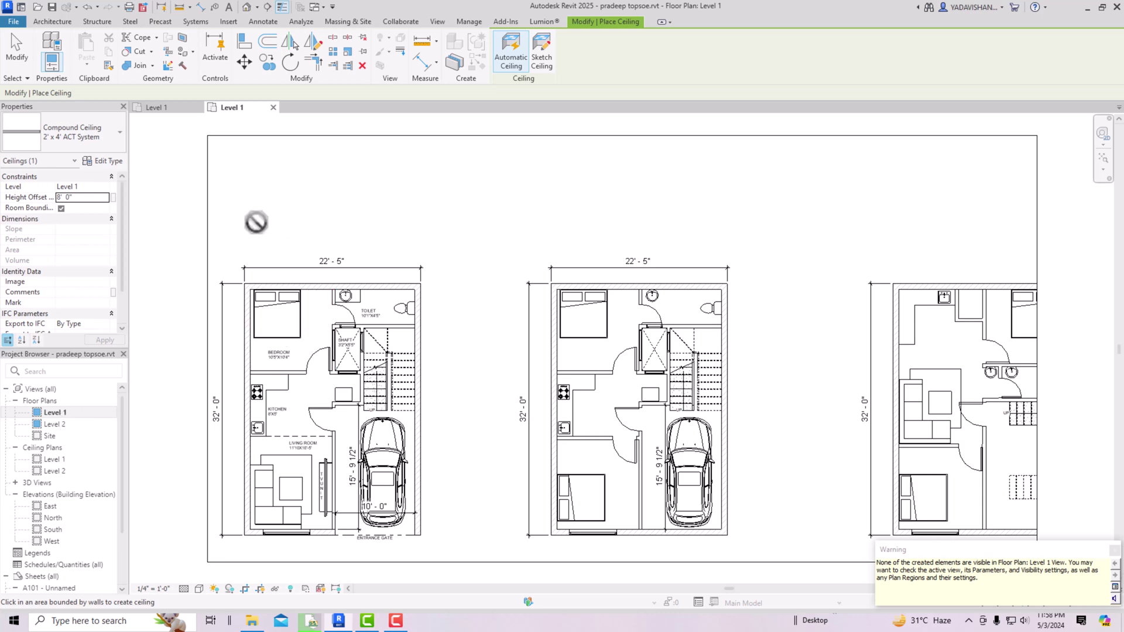
pyautogui.press('Escape')
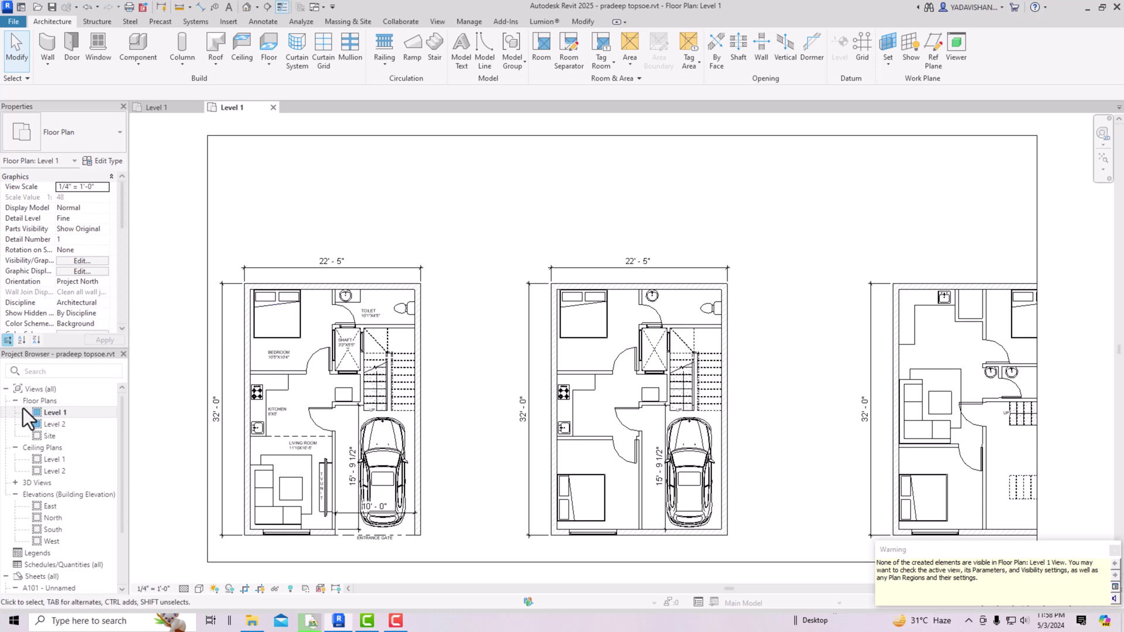
# Open the Level 1 reflected ceiling plan and examine the bedroom's new ceiling grid.
pyautogui.doubleClick(52, 460)
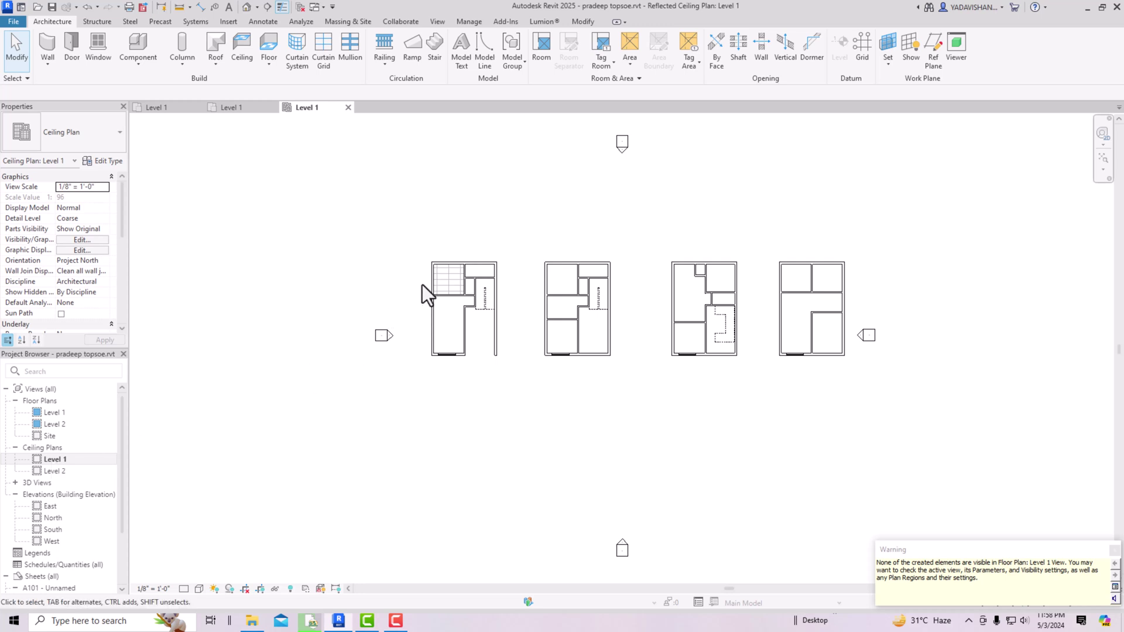
pyautogui.scroll(3, 466, 258)
pyautogui.scroll(2, 441, 244)
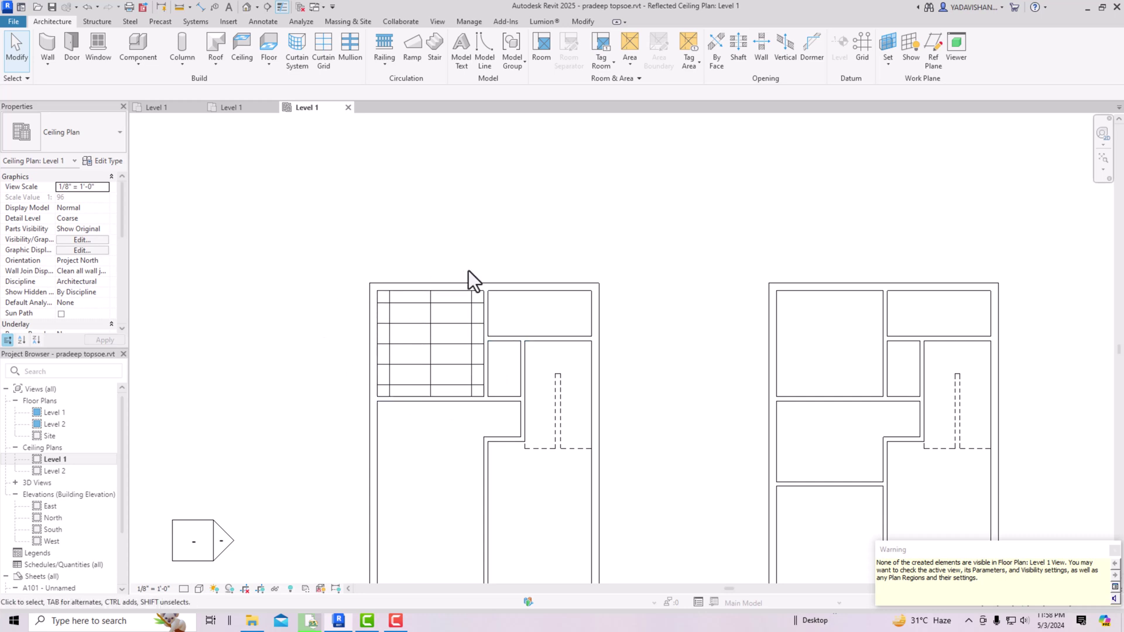
pyautogui.scroll(-2, 367, 261)
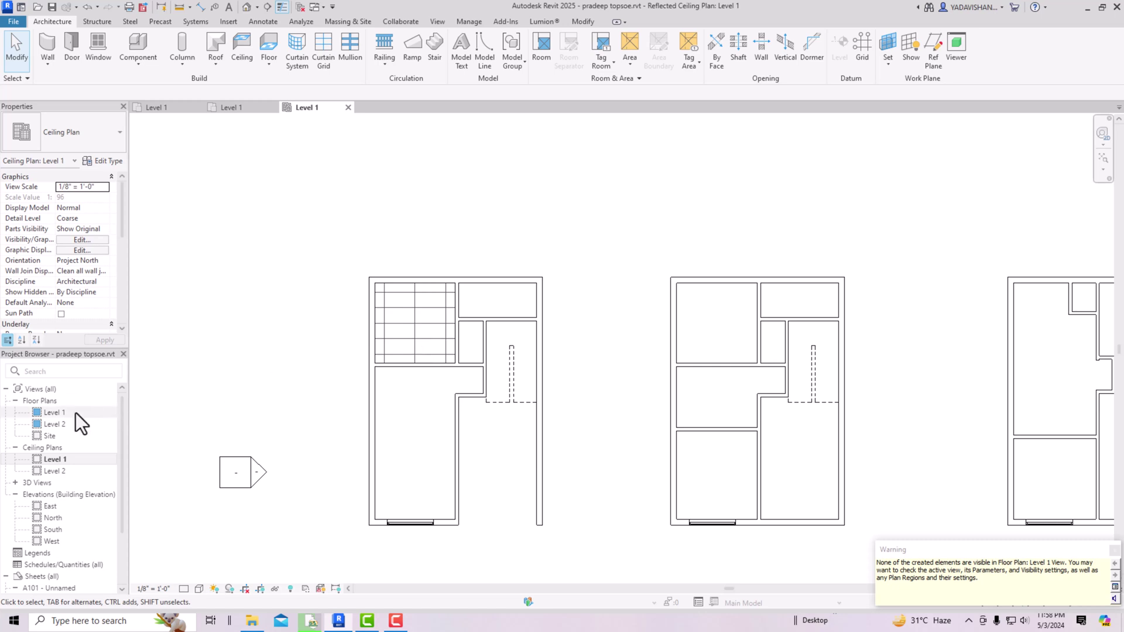
# Return to the Level 1 floor plan and create a camera view looking diagonally across the bedroom from its lower-left corner.
pyautogui.doubleClick(61, 413)
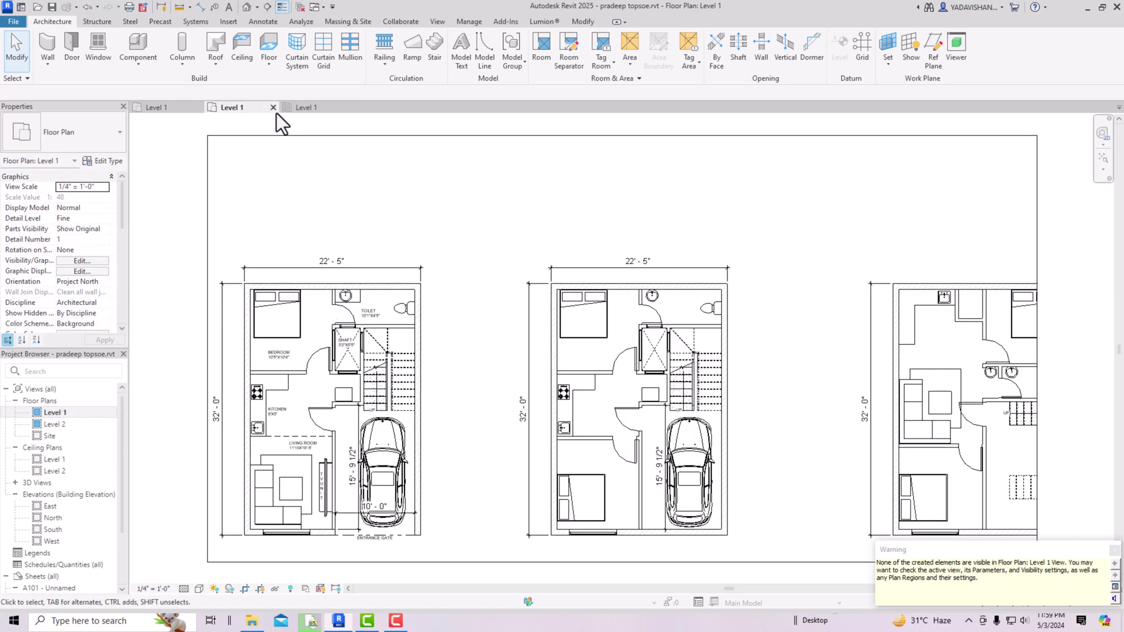
pyautogui.click(257, 8)
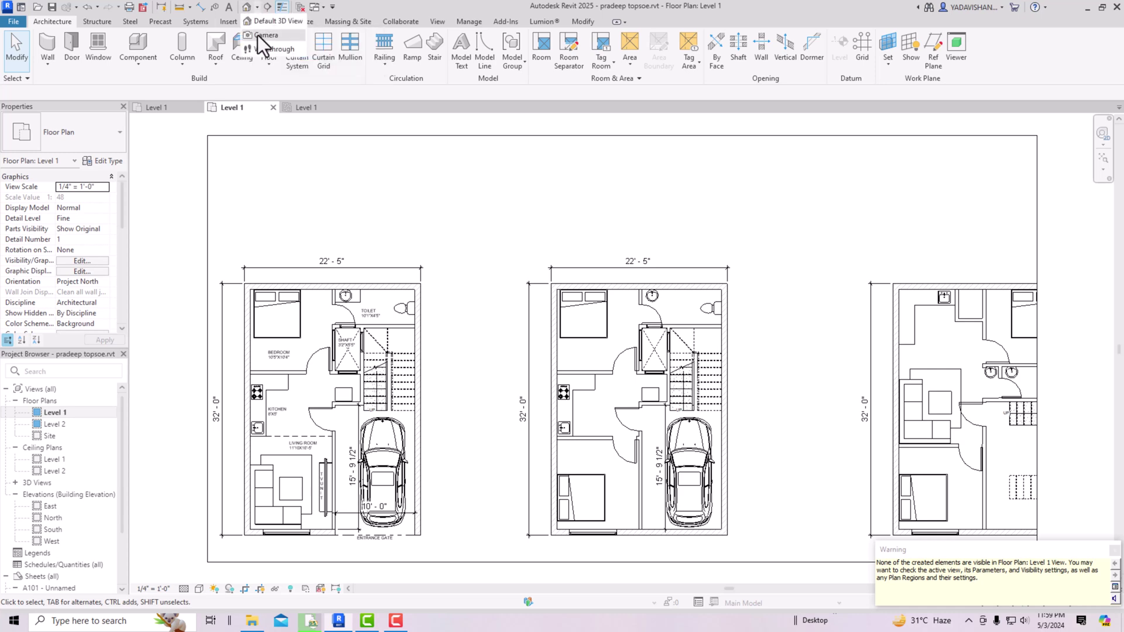
pyautogui.click(258, 35)
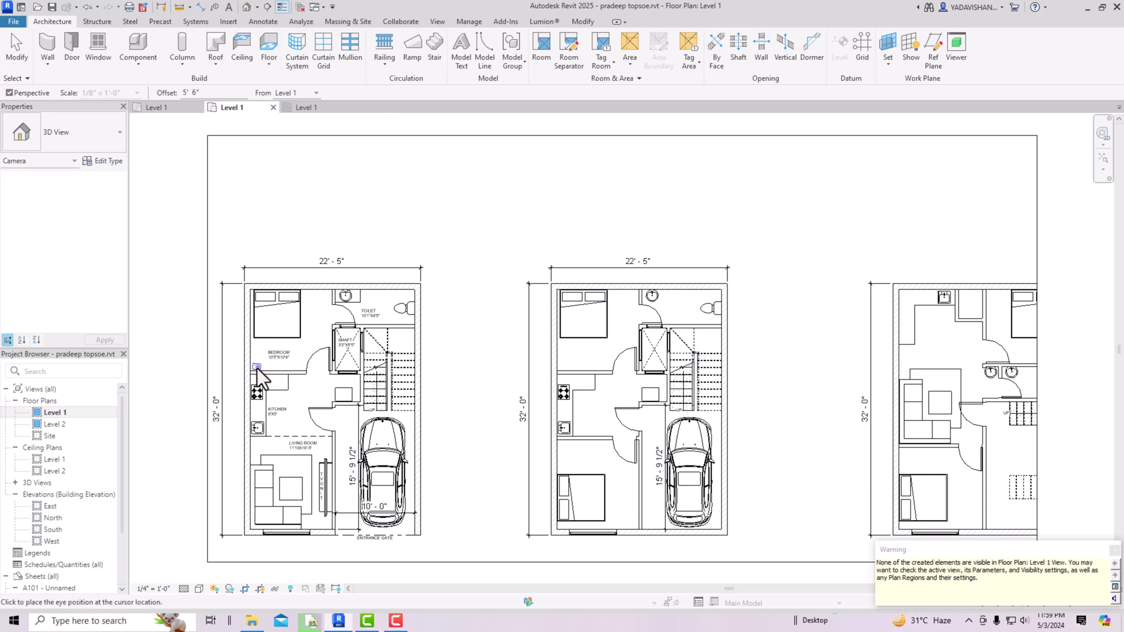
pyautogui.click(257, 367)
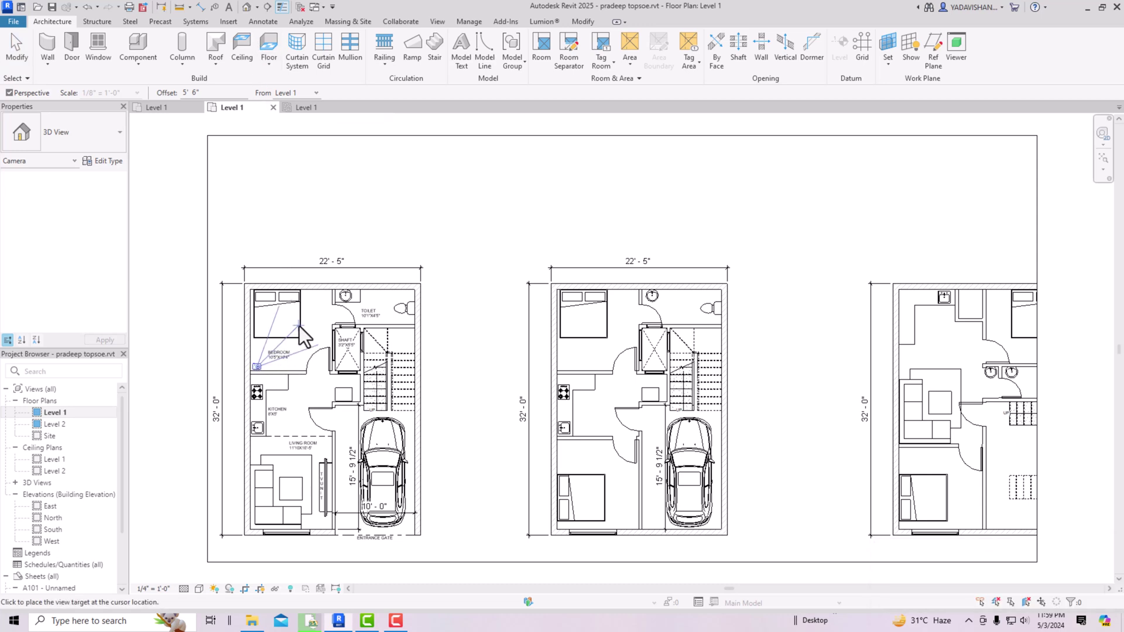
pyautogui.click(337, 258)
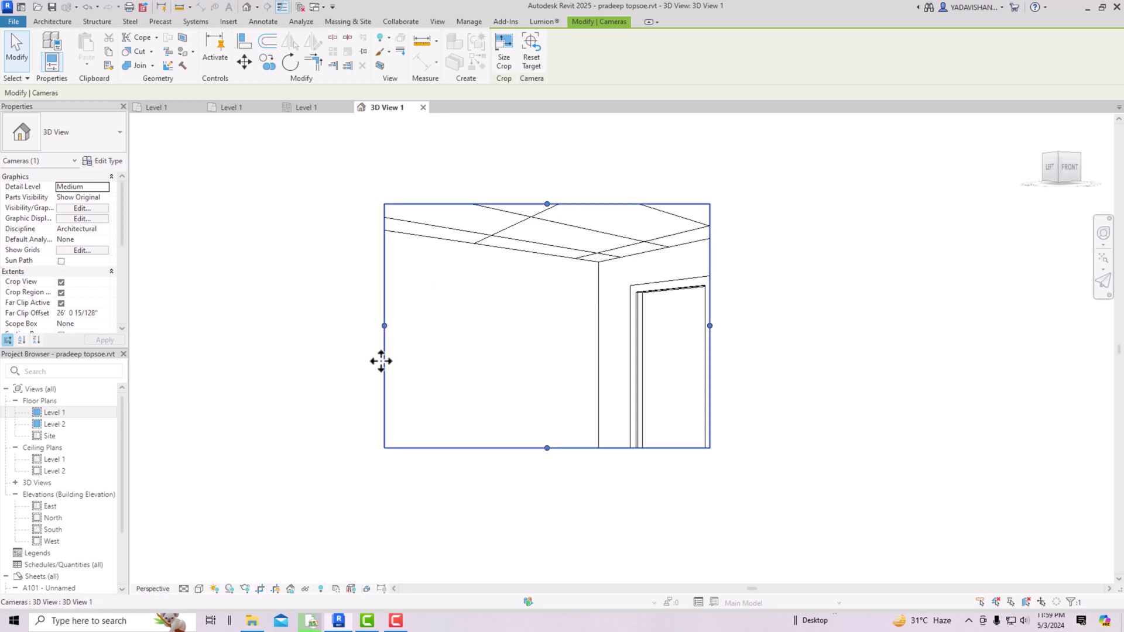
# Enlarge the camera view's crop region upward and to both sides, and set its visual style to Realistic.
pyautogui.moveTo(546, 204); pyautogui.dragTo(549, 139)
pyautogui.moveTo(709, 293); pyautogui.dragTo(764, 292)
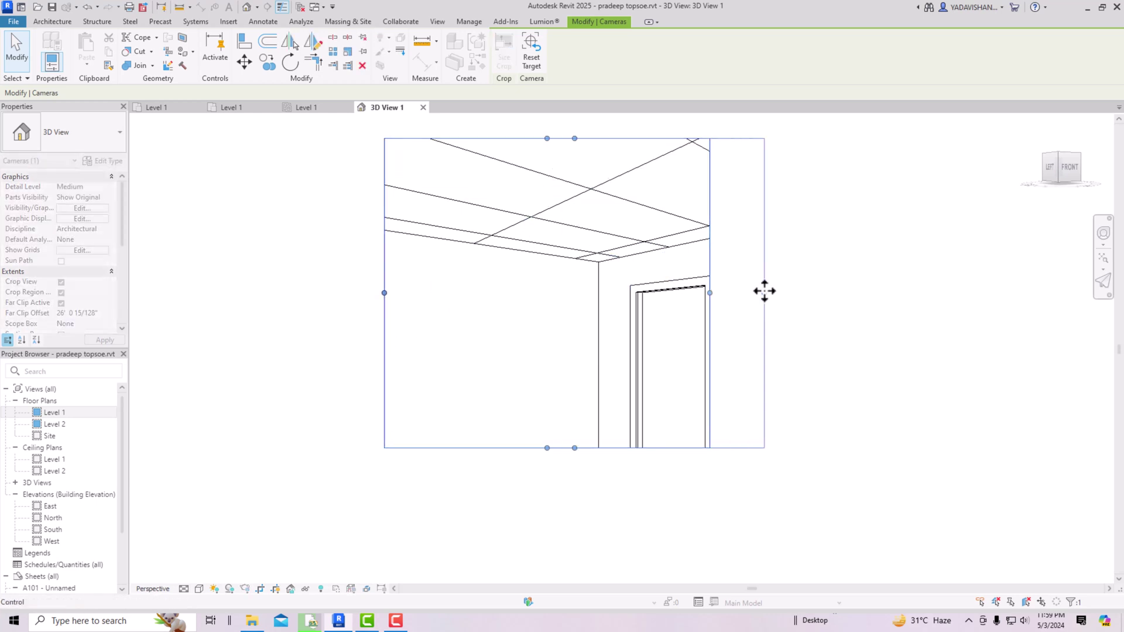
pyautogui.moveTo(384, 292); pyautogui.dragTo(338, 293)
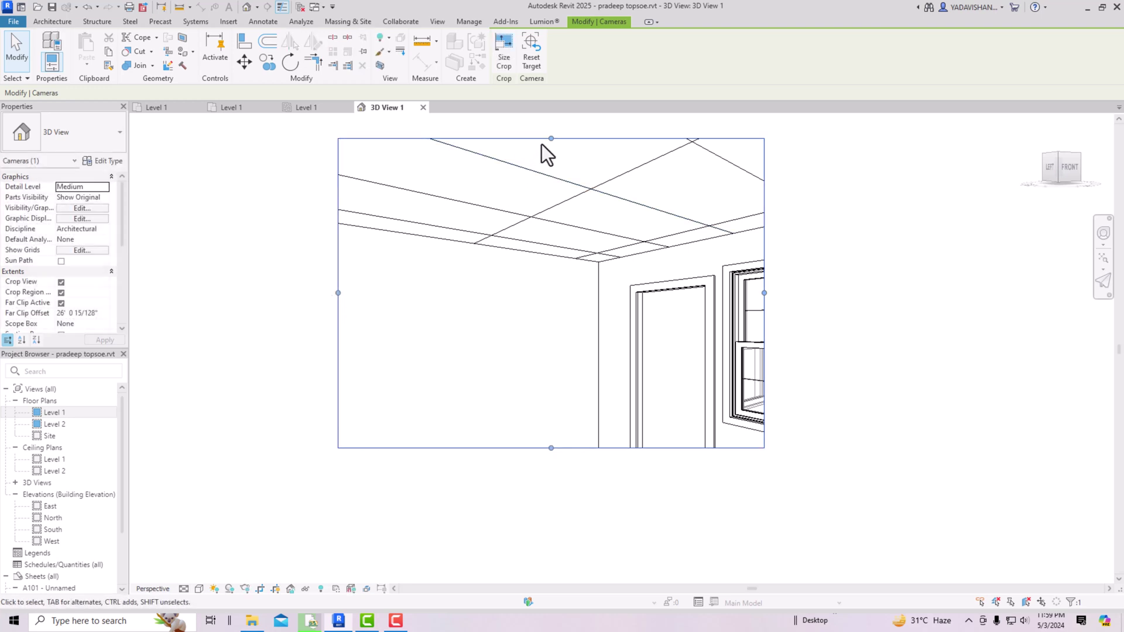
pyautogui.moveTo(551, 138); pyautogui.dragTo(507, 229)
pyautogui.click(716, 237)
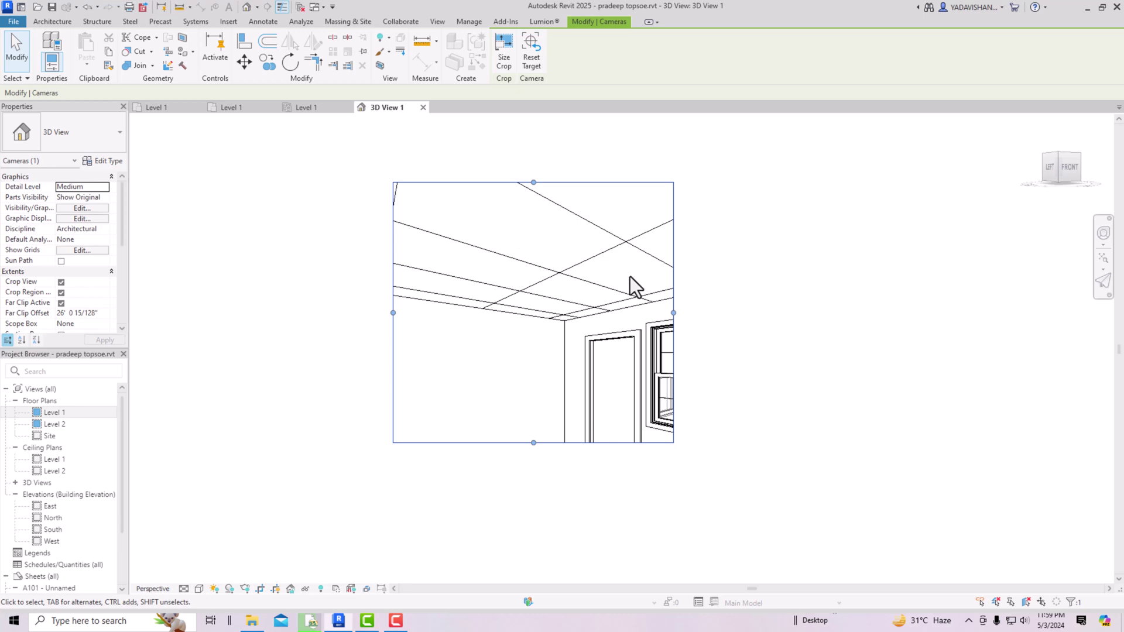
pyautogui.click(200, 587)
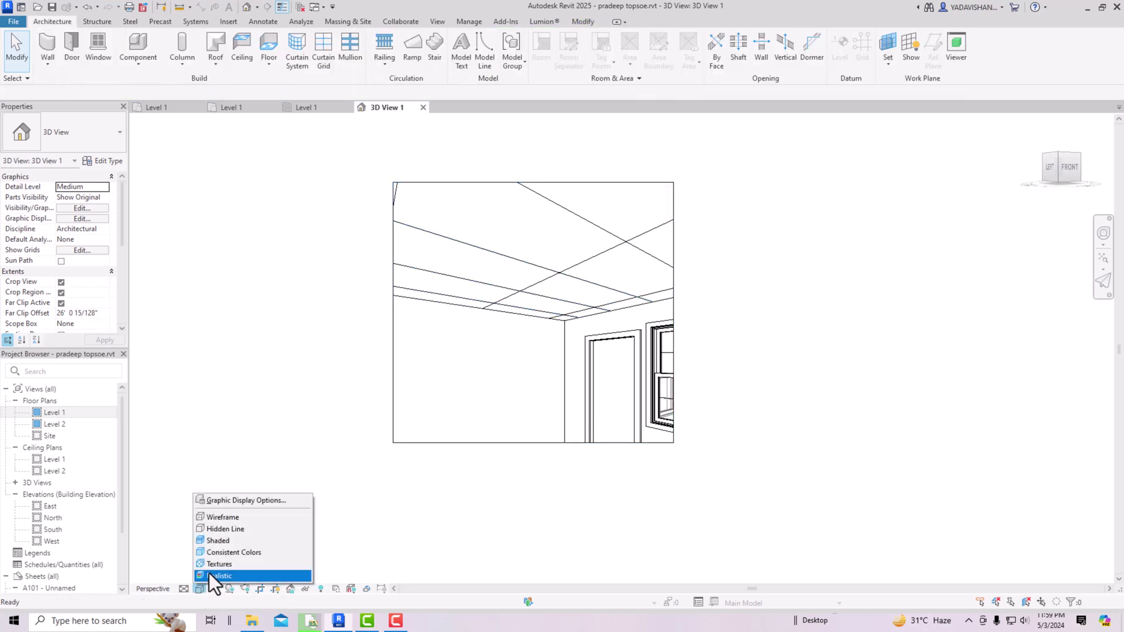
pyautogui.click(212, 576)
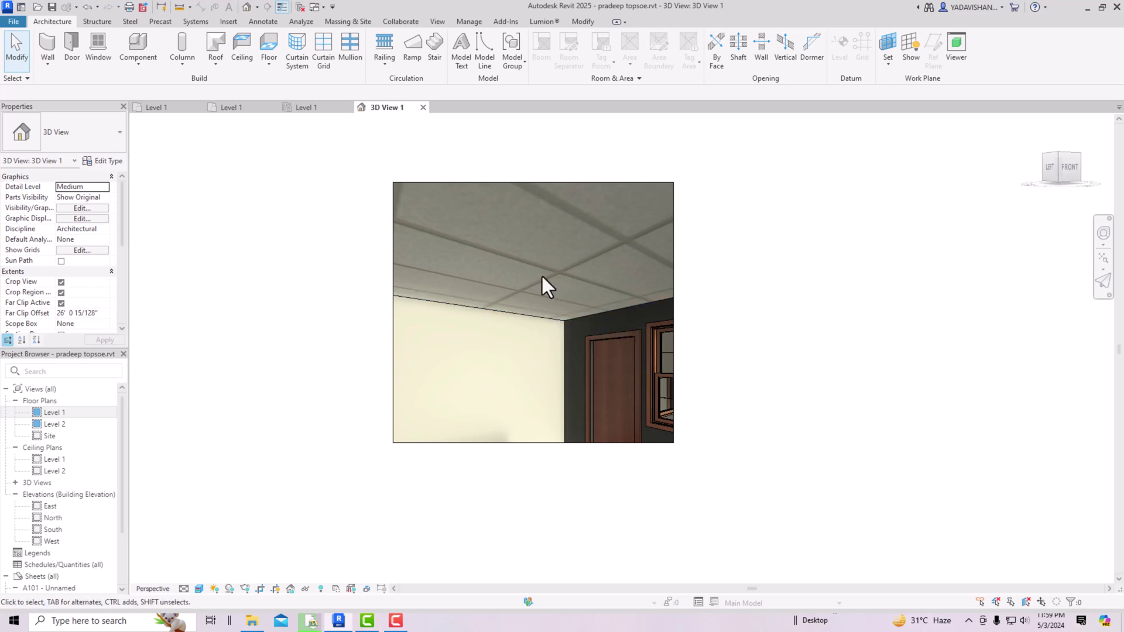
# Set the bedroom ceiling's height offset from level to 9' 0".
pyautogui.click(535, 318)
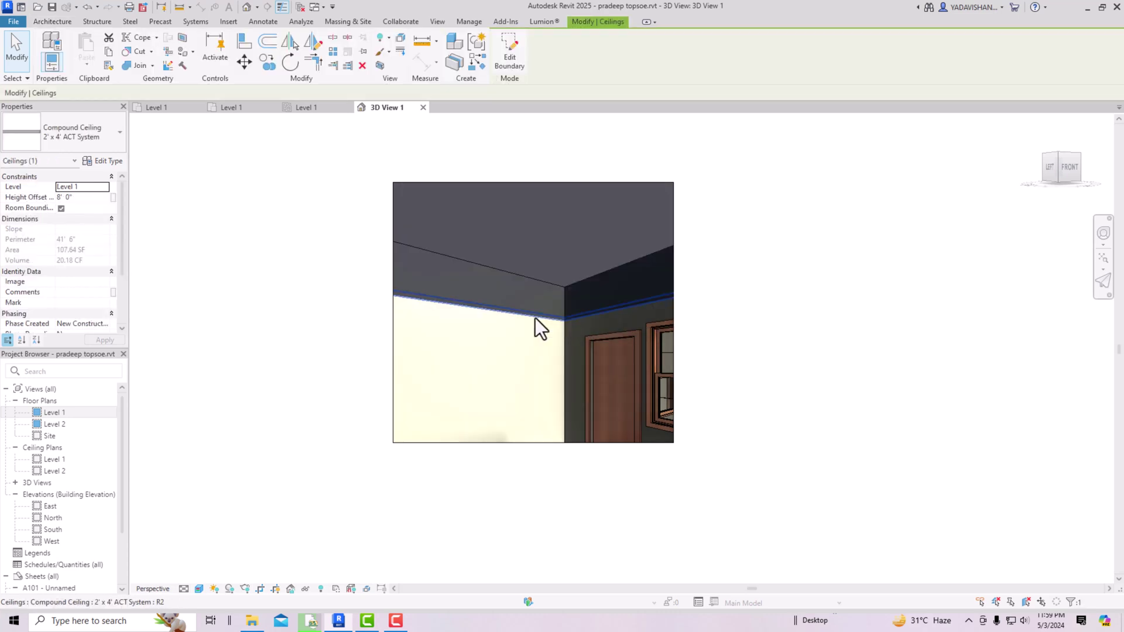
pyautogui.click(81, 198)
pyautogui.write('9')
pyautogui.press('Return')
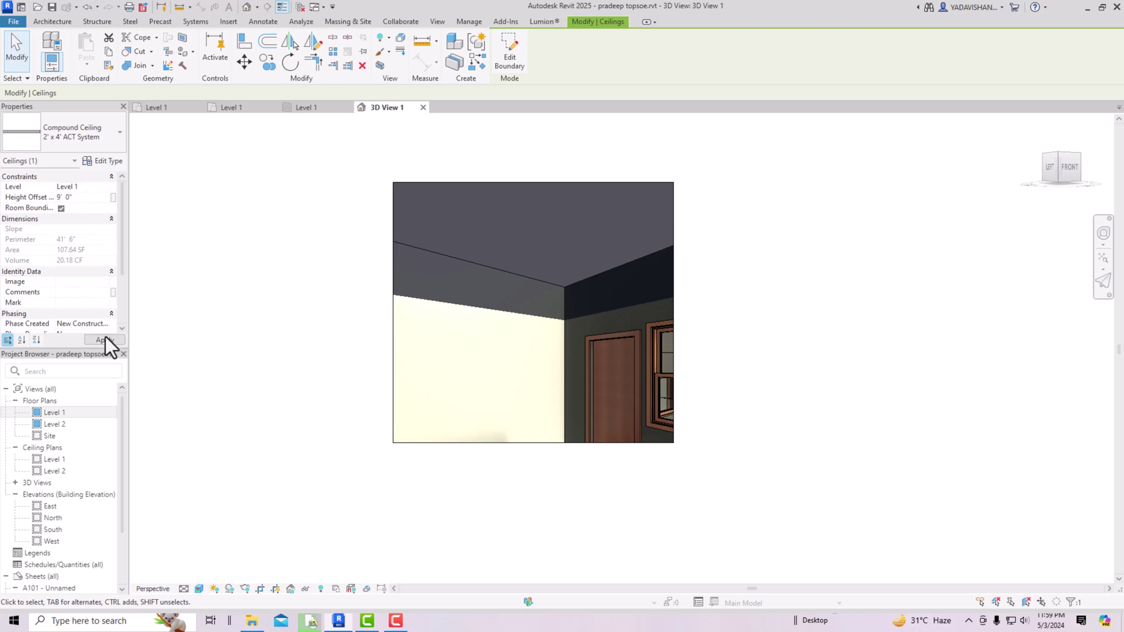
pyautogui.click(106, 339)
pyautogui.click(345, 293)
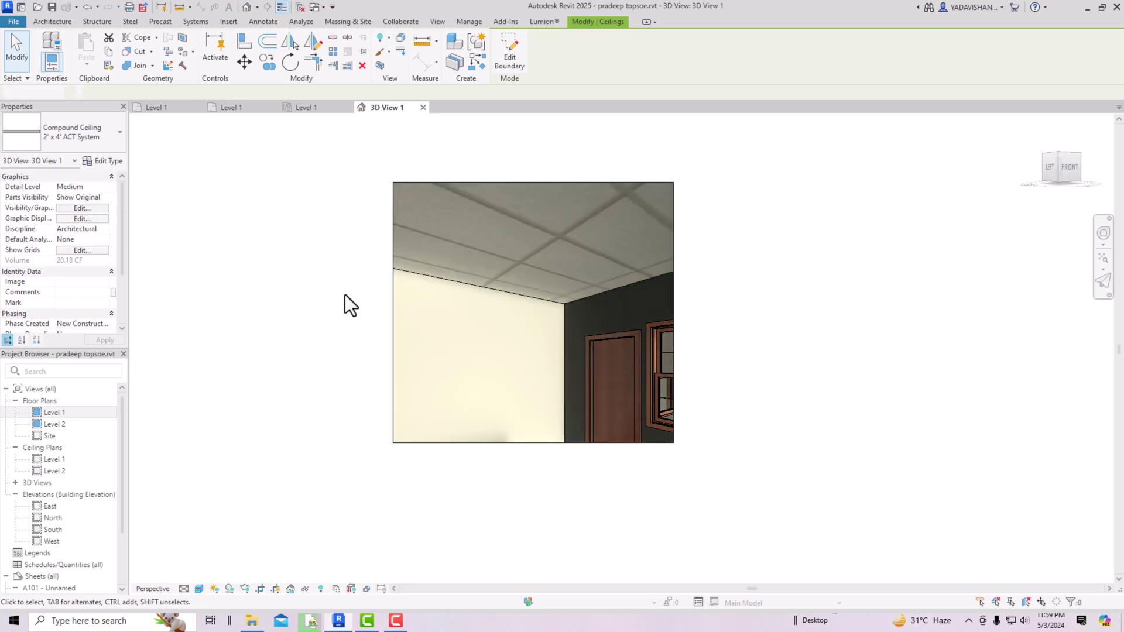
# Review the bedroom ceiling's type properties and layer structure, and duplicate the type as "wood finish".
pyautogui.click(507, 290)
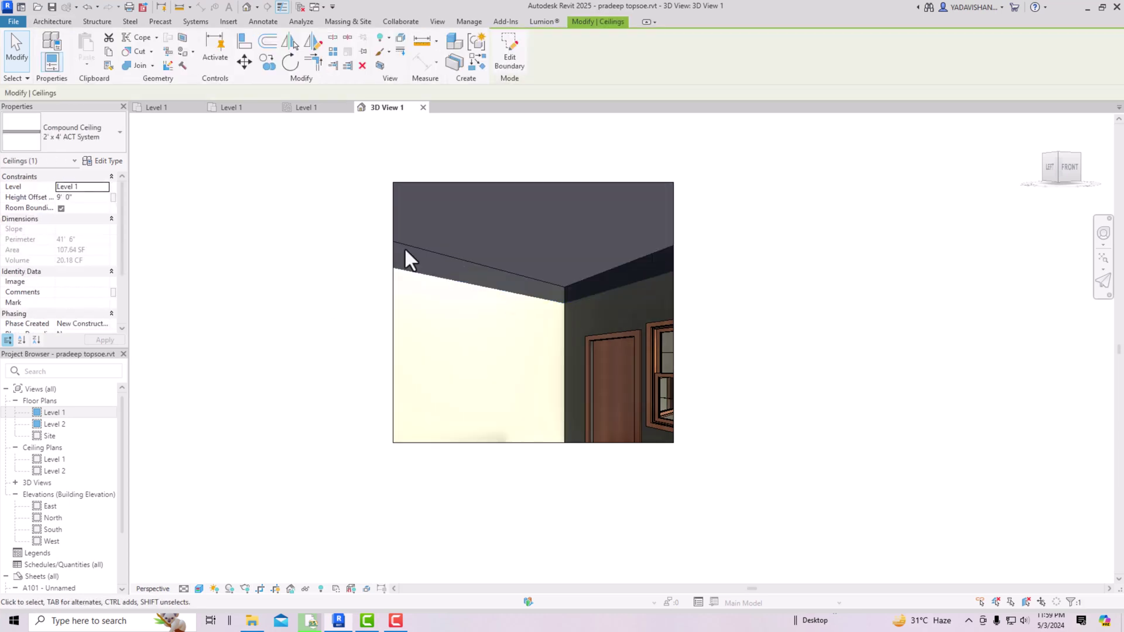
pyautogui.click(102, 160)
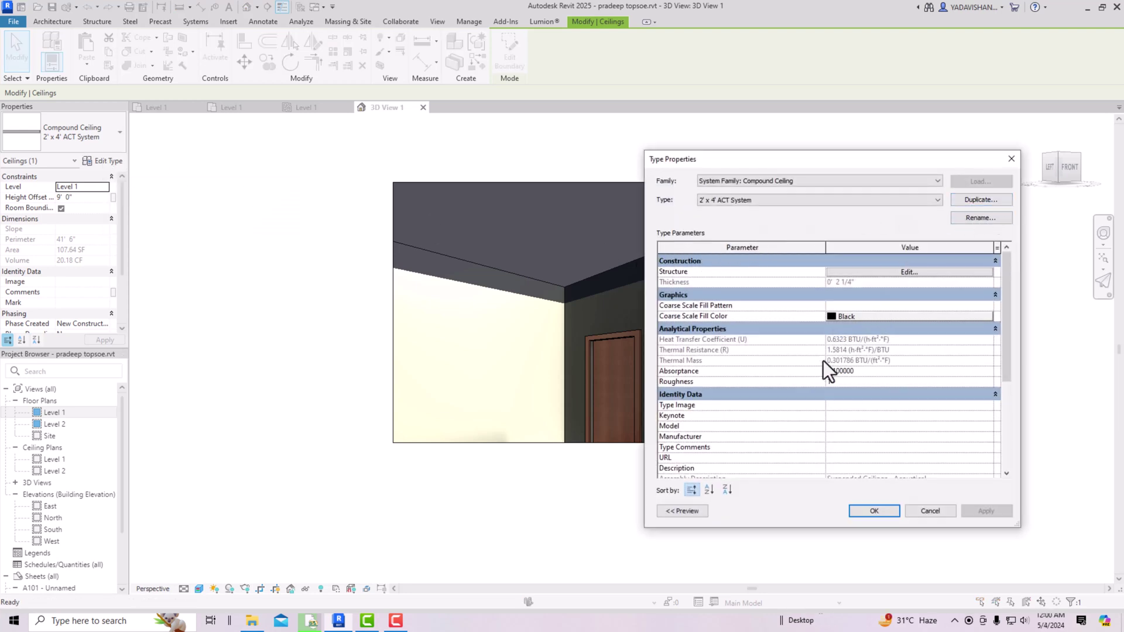
pyautogui.scroll(-3, 879, 436)
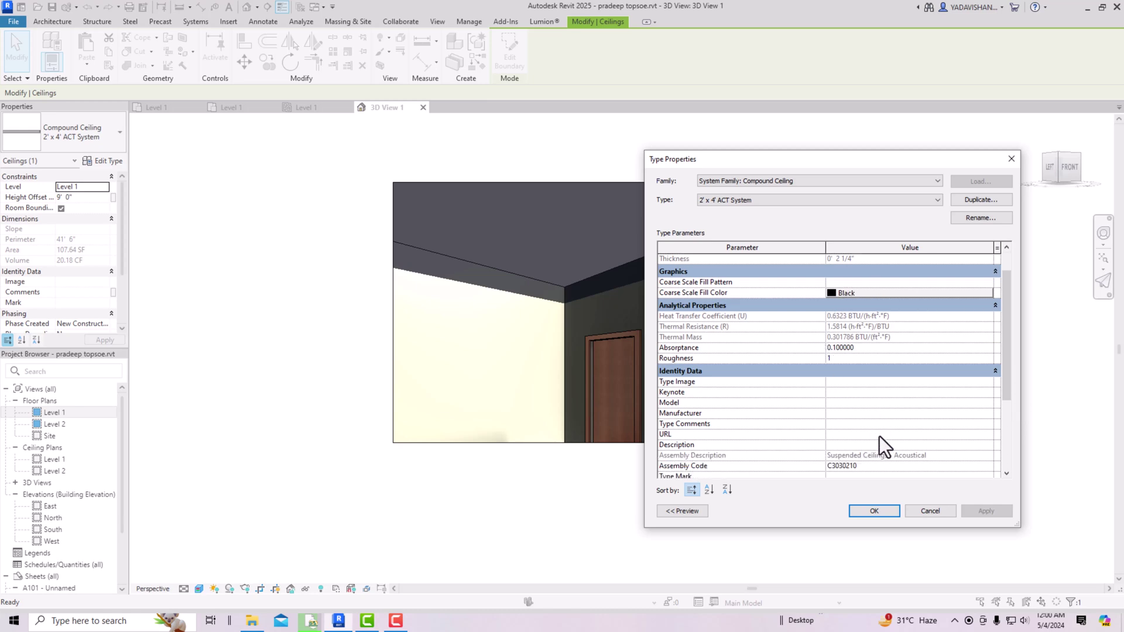
pyautogui.scroll(3, 898, 297)
pyautogui.click(902, 272)
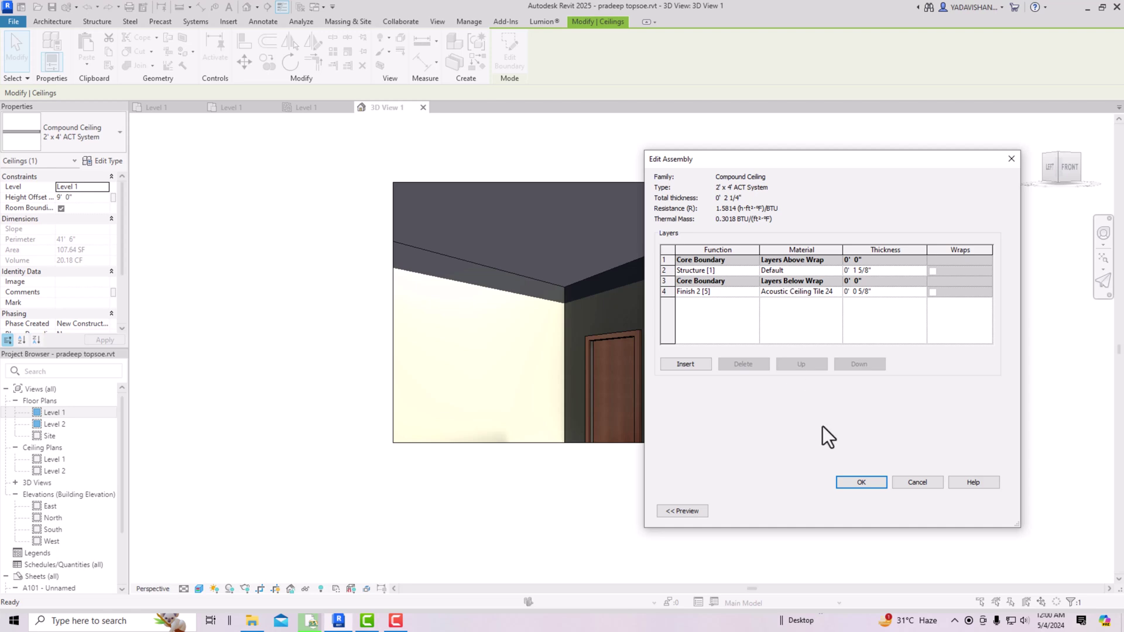
pyautogui.click(1011, 159)
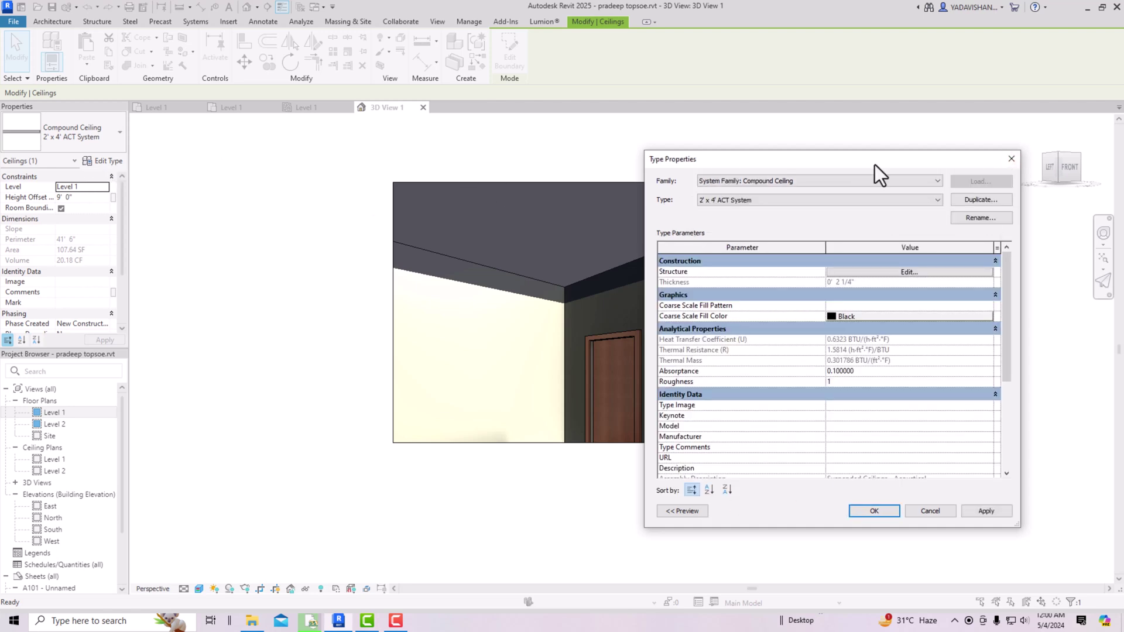
pyautogui.click(975, 200)
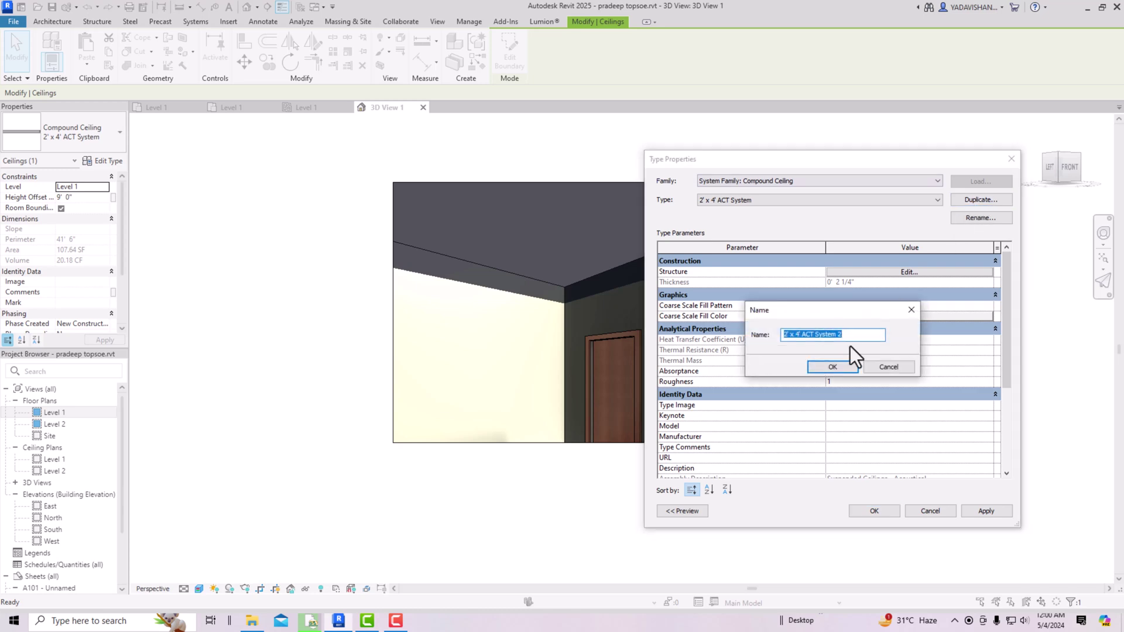
pyautogui.write('wood finish')
pyautogui.click(835, 367)
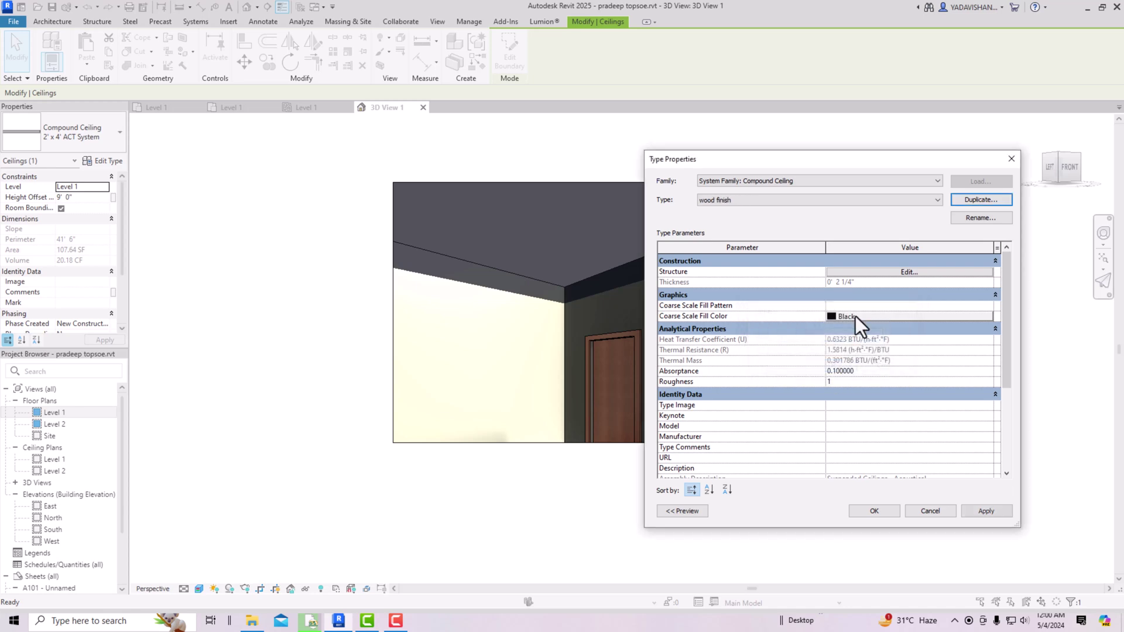
# Open the wood finish type's layer structure and set the Finish 2 [5] layer's thickness to 1/2".
pyautogui.click(855, 272)
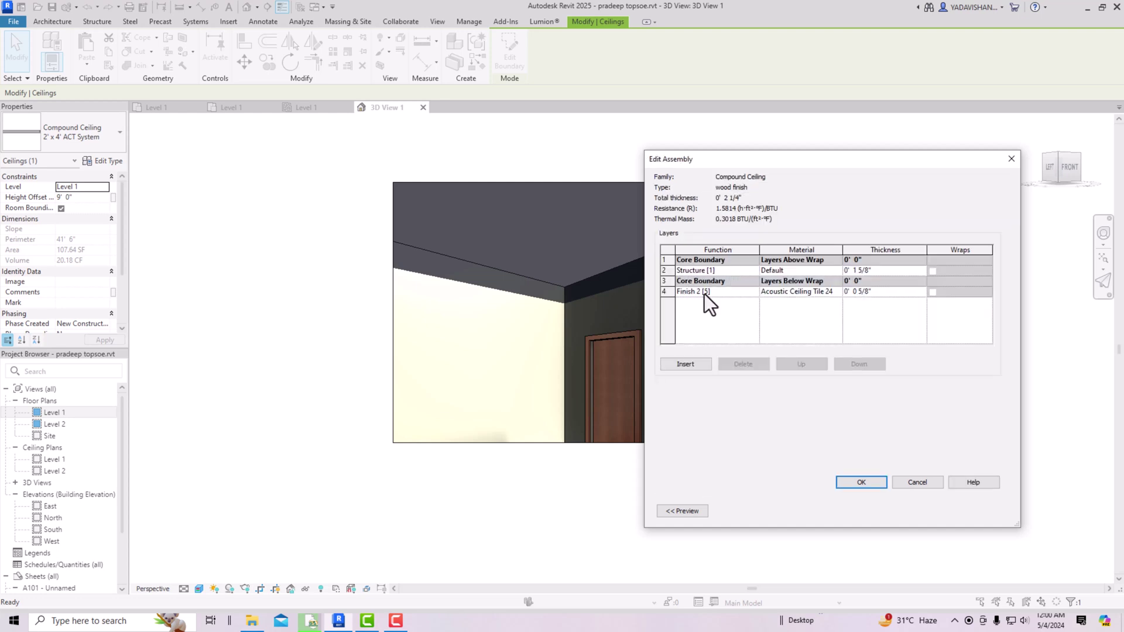
pyautogui.click(859, 293)
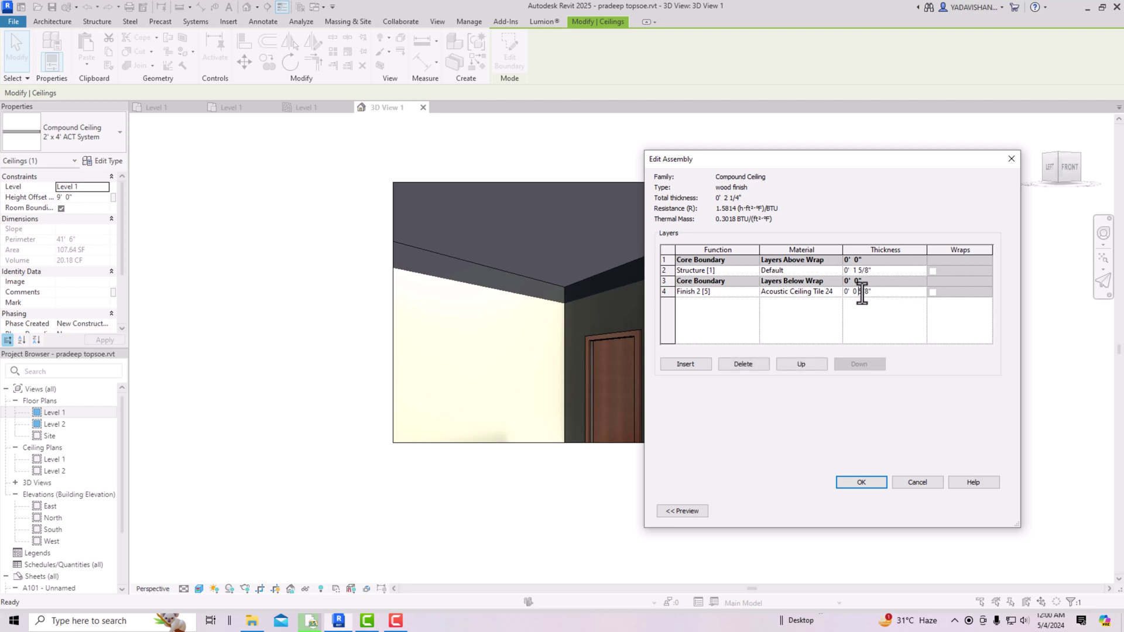
pyautogui.doubleClick(859, 292)
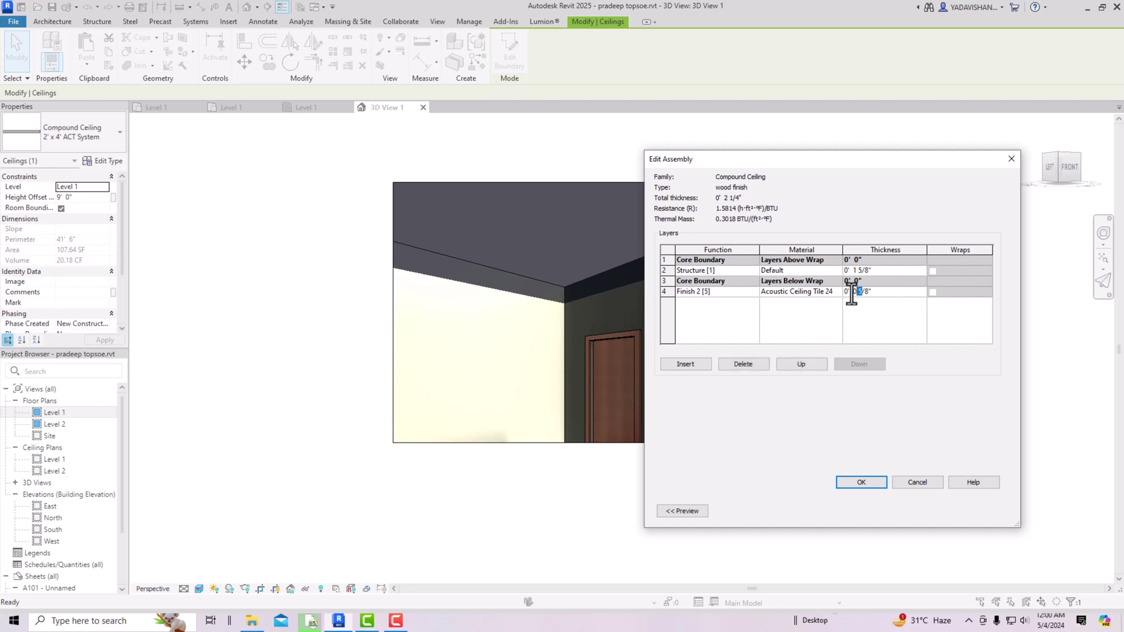
pyautogui.write('1/2')
# Open the material choices for the Finish 2 [5] layer and create a new material.
pyautogui.click(823, 295)
pyautogui.click(837, 291)
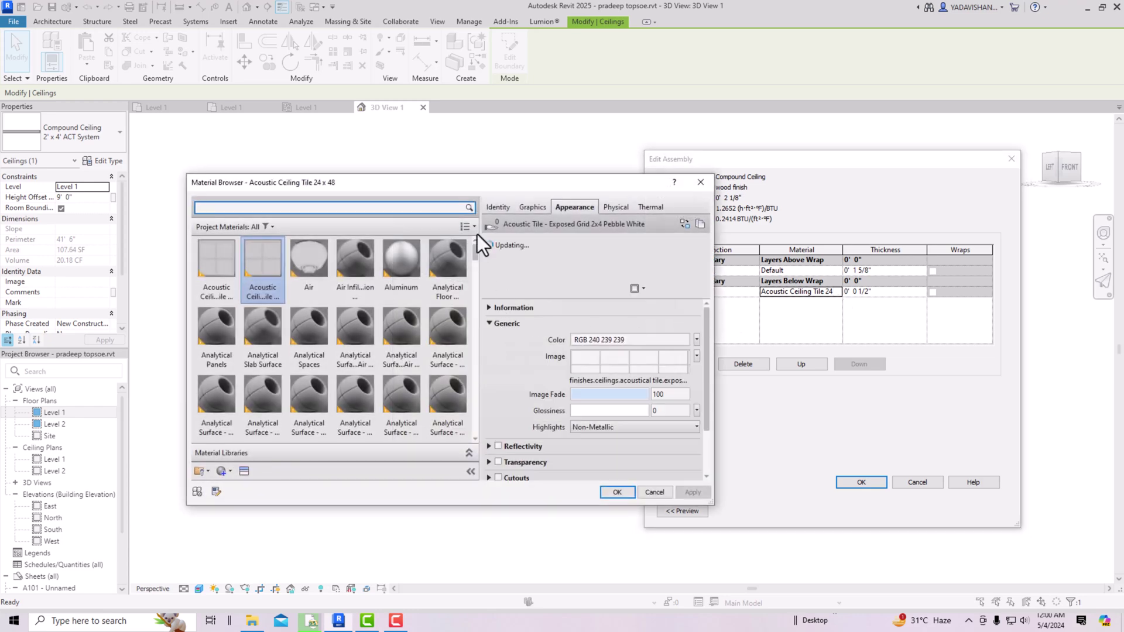
pyautogui.moveTo(479, 182); pyautogui.dragTo(879, 178)
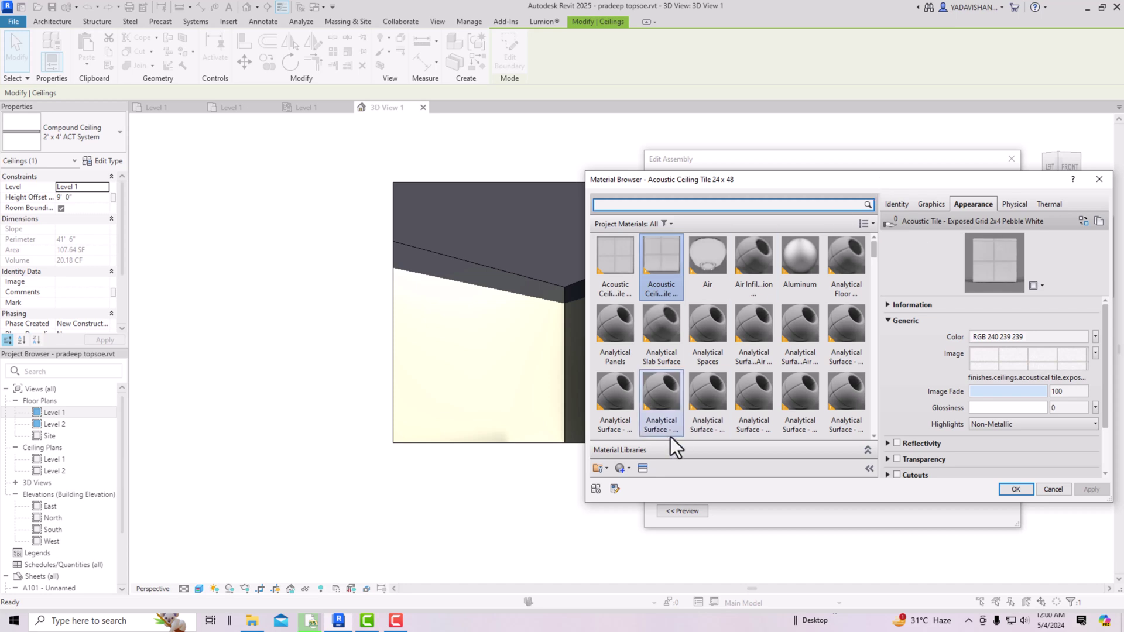
pyautogui.scroll(-1, 673, 430)
pyautogui.click(629, 469)
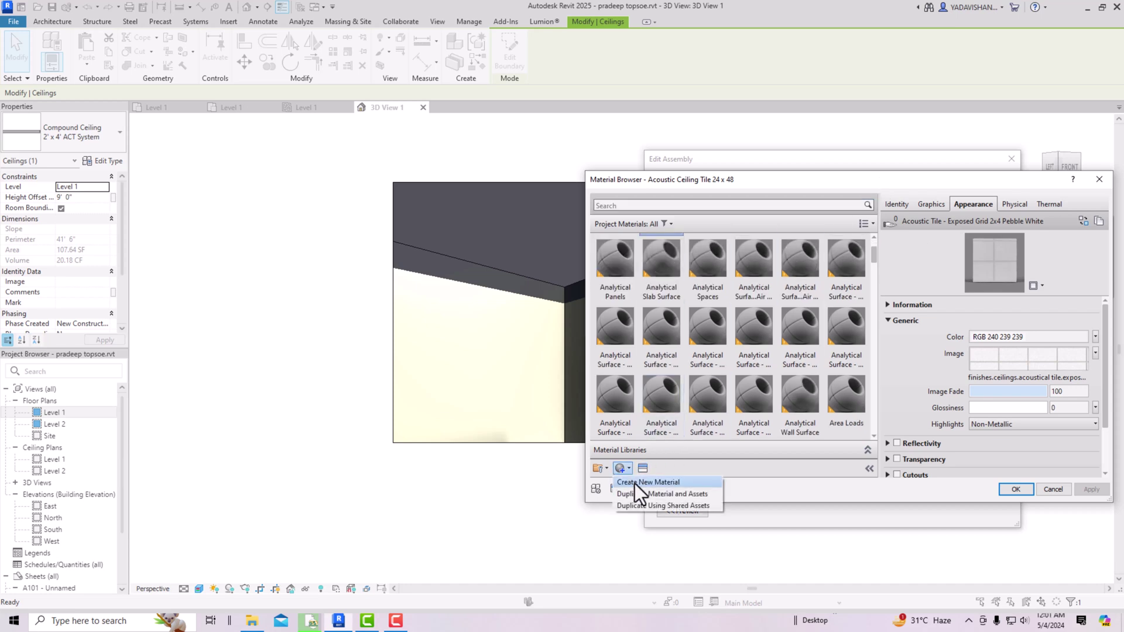
pyautogui.click(635, 484)
# Search the appearance assets for "wood" and apply the Wax - Black on Red Wood finish to the new material.
pyautogui.click(641, 469)
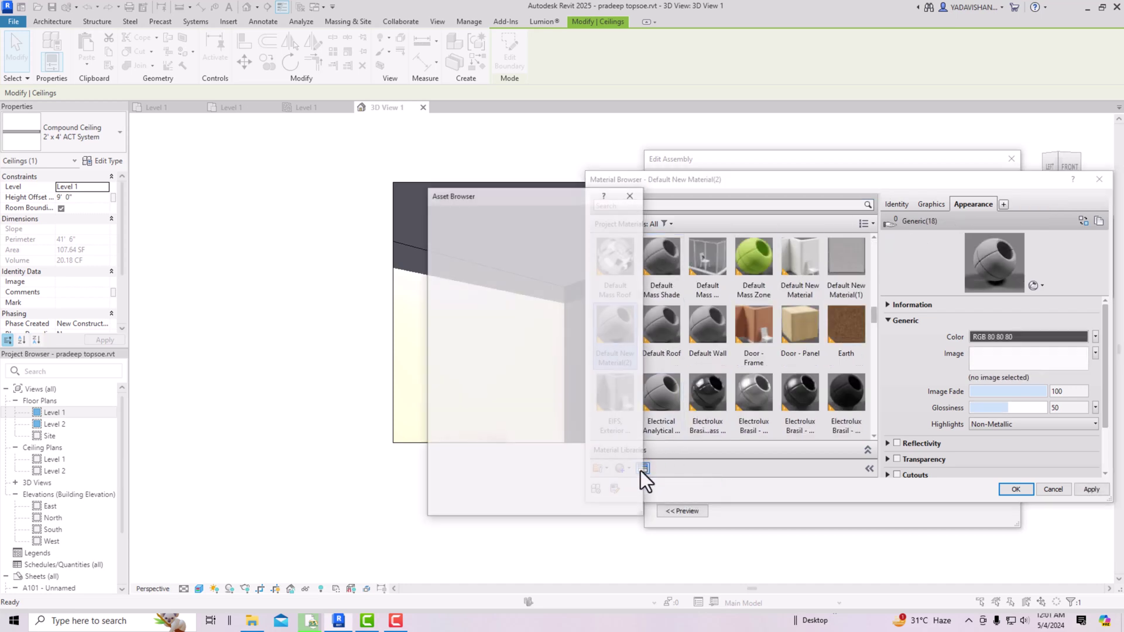
pyautogui.click(503, 215)
pyautogui.write('woo')
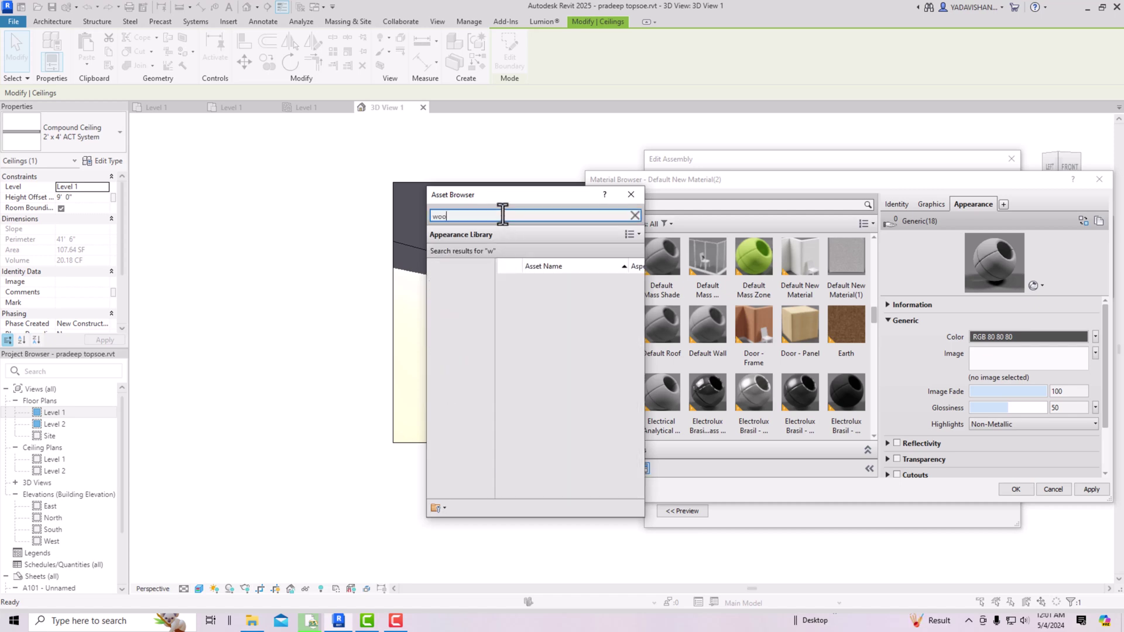
pyautogui.write('d')
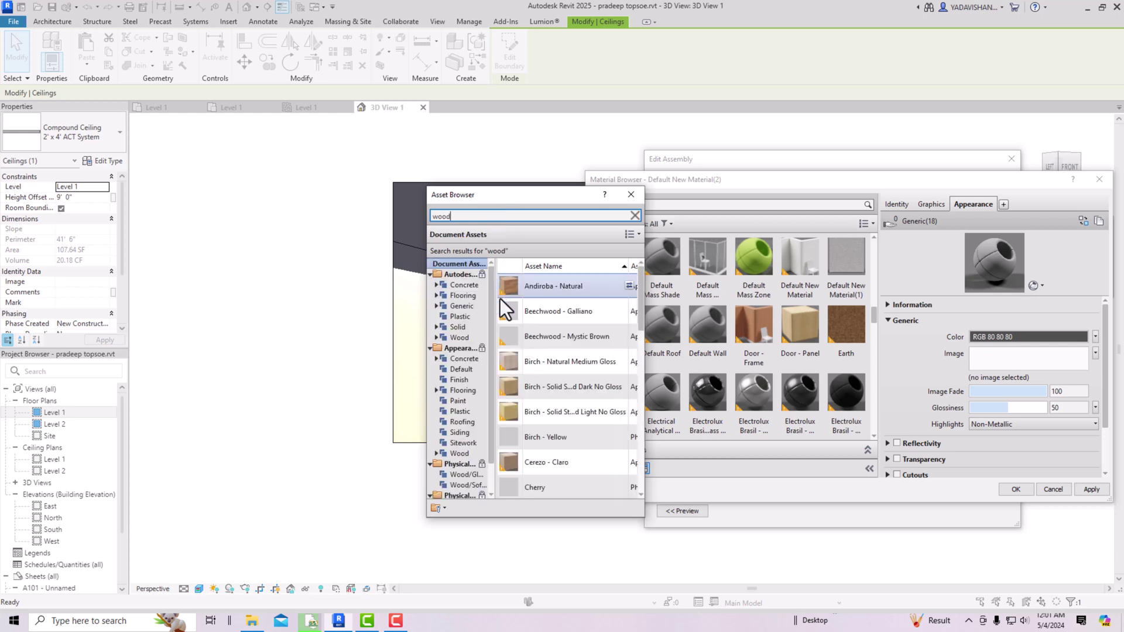
pyautogui.click(469, 403)
pyautogui.click(465, 420)
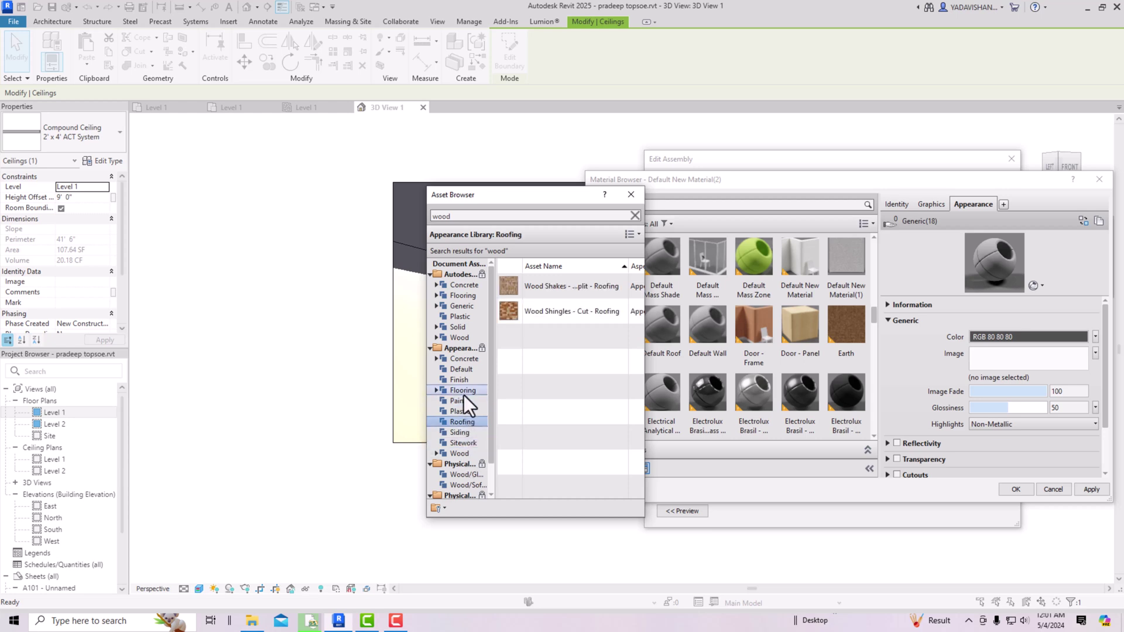
pyautogui.click(460, 380)
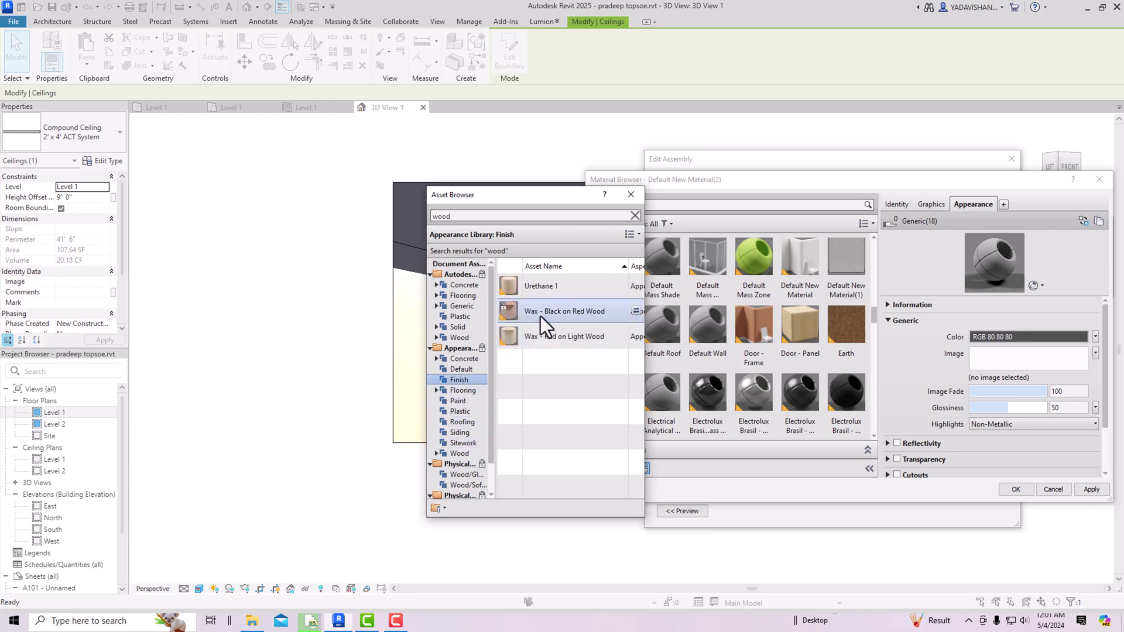
pyautogui.doubleClick(568, 314)
pyautogui.click(630, 195)
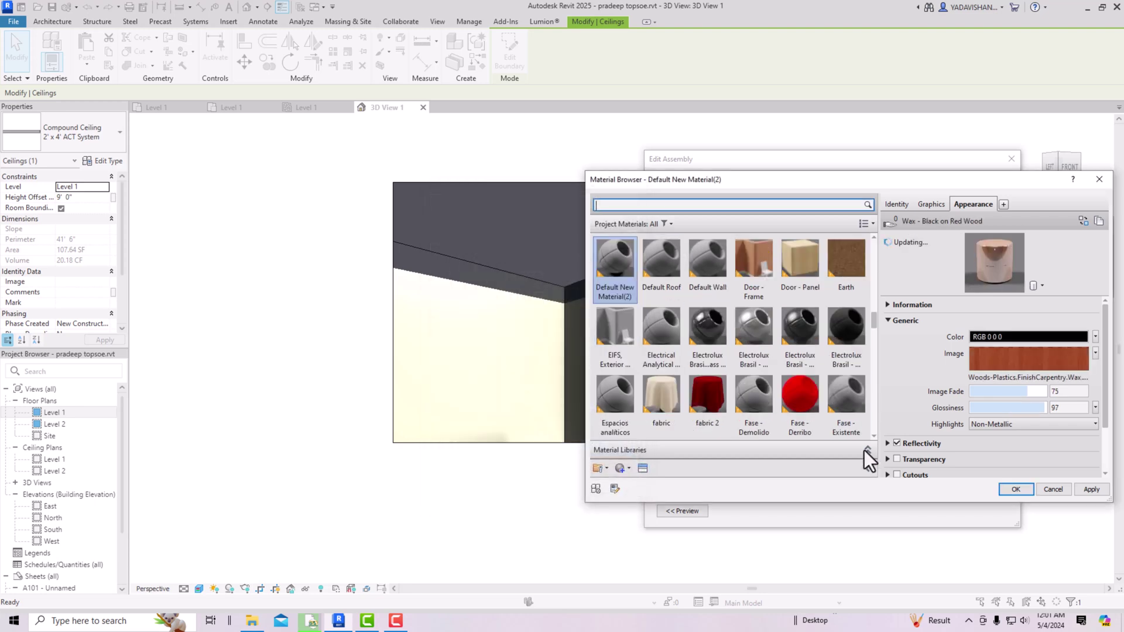
# Assign the new material to the Finish 2 [5] layer and accept the wood finish type's layer structure.
pyautogui.click(1090, 489)
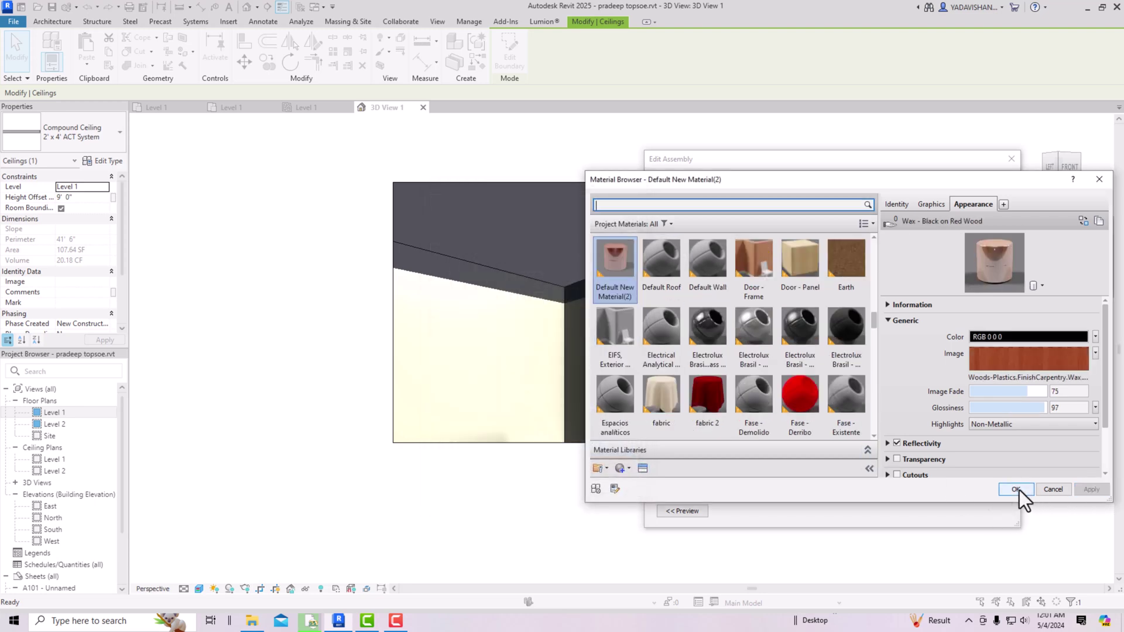
pyautogui.click(1018, 490)
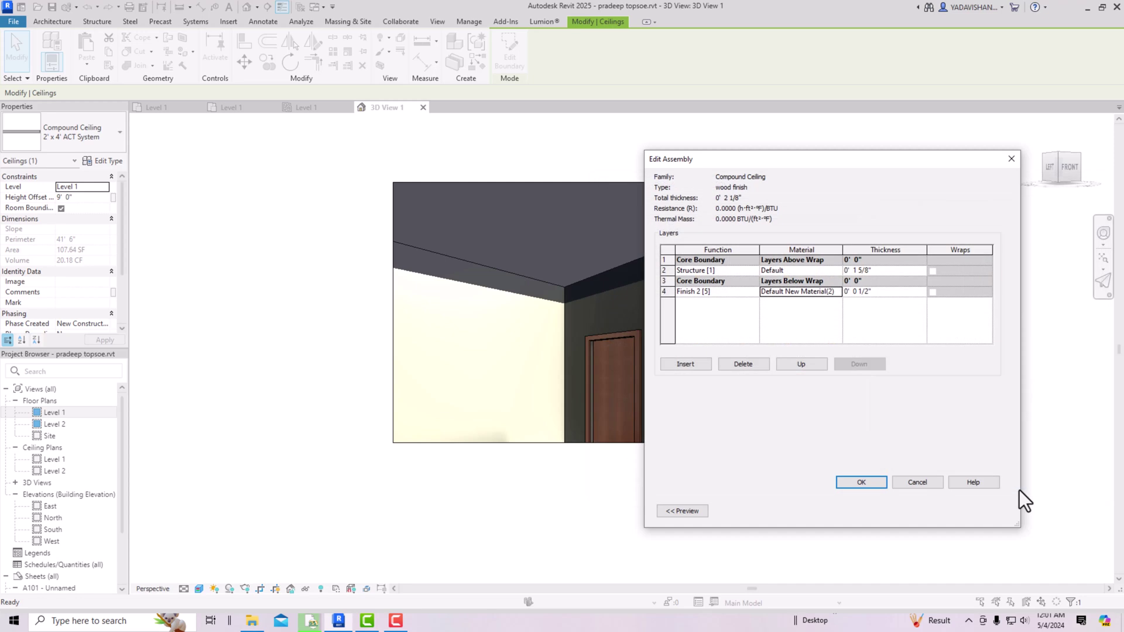
pyautogui.click(862, 482)
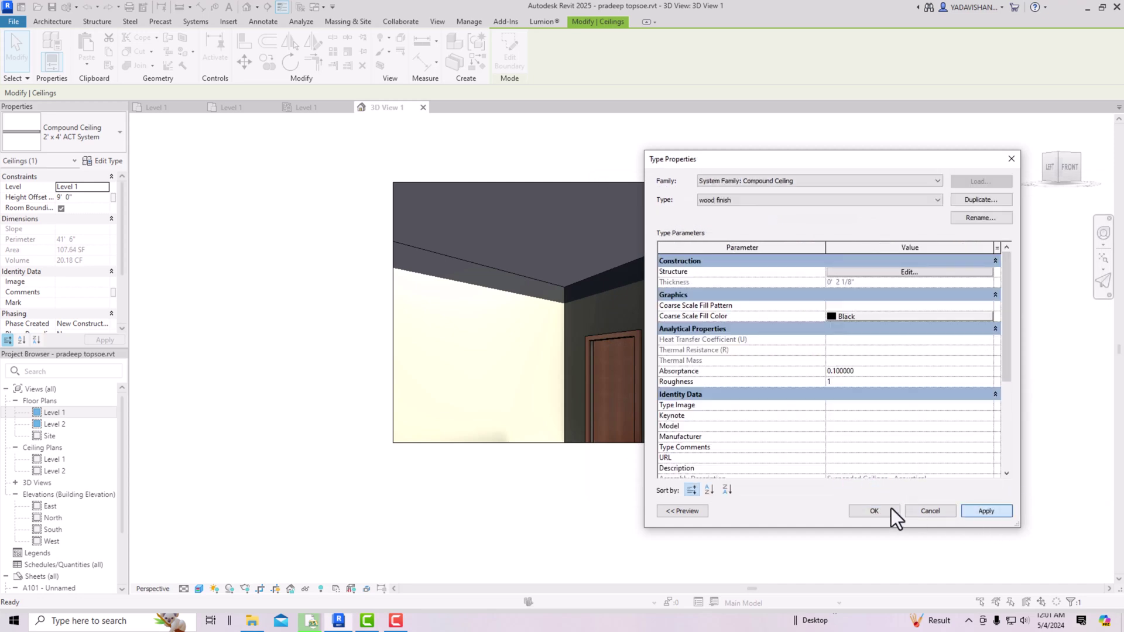
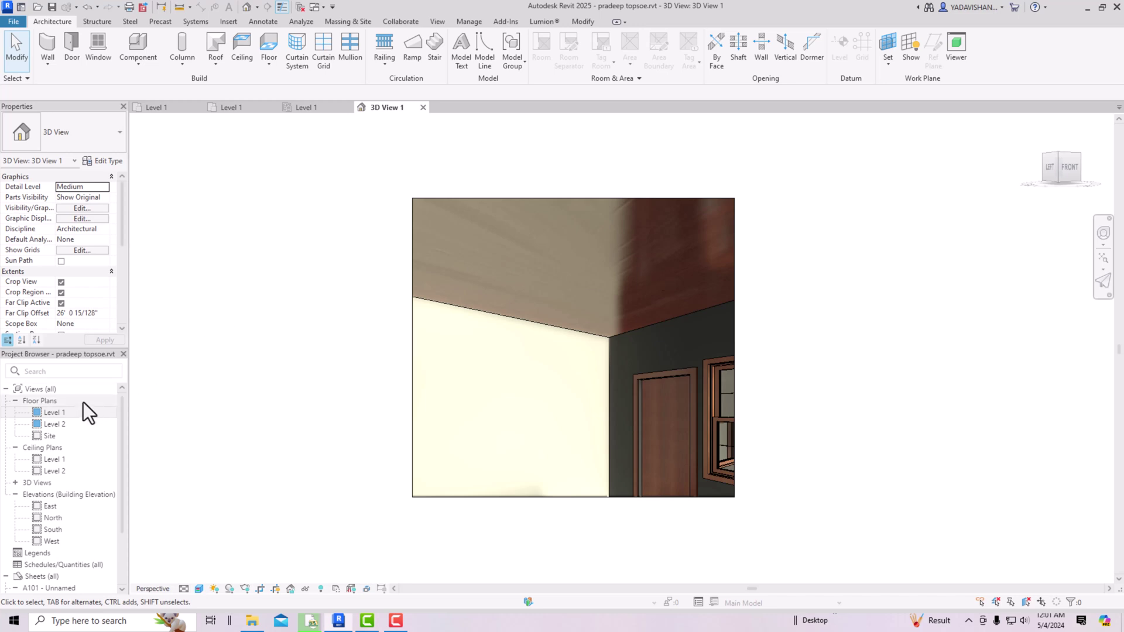
# In the Level 1 ceiling plan, place an automatic 2' x 2' ACT System ceiling over the first house's kitchen and living room.
pyautogui.doubleClick(64, 412)
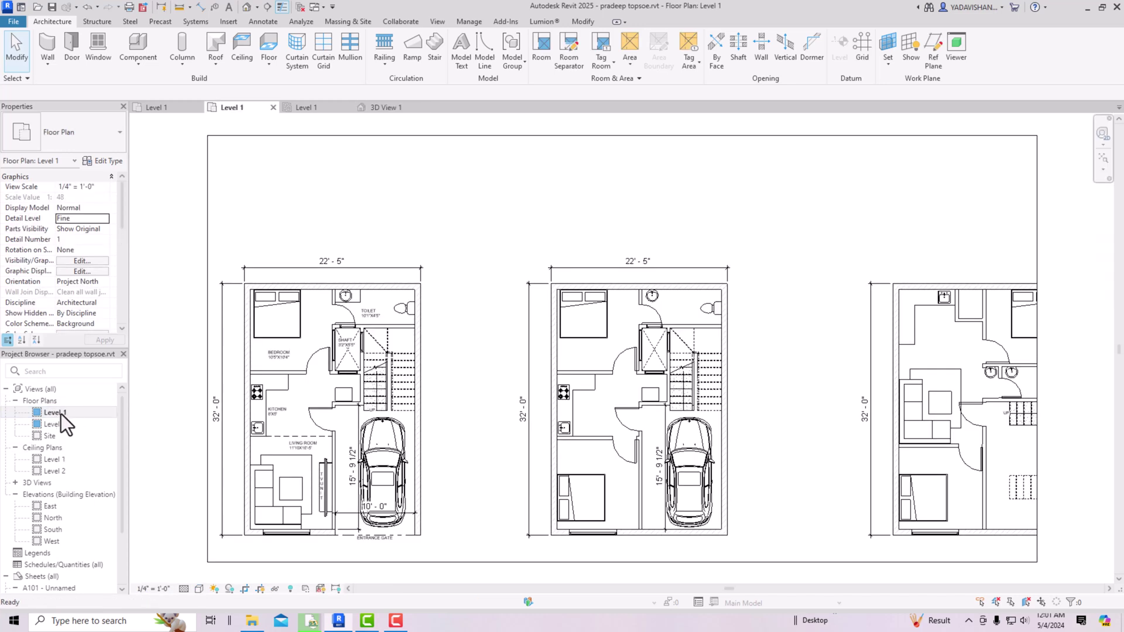
pyautogui.doubleClick(50, 462)
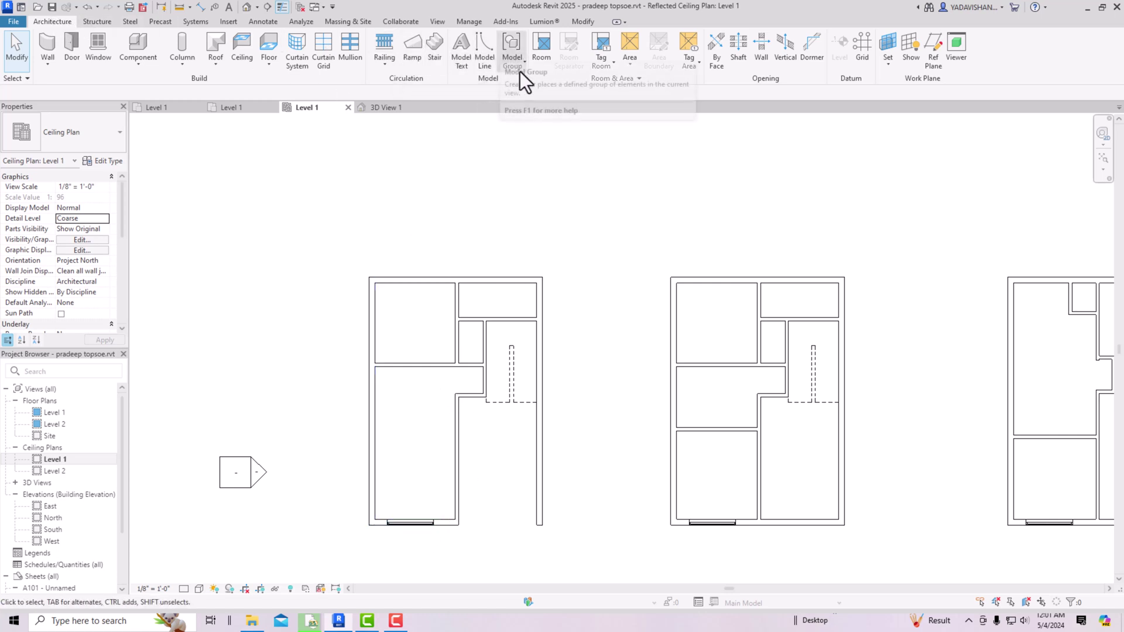
pyautogui.click(248, 51)
pyautogui.click(104, 140)
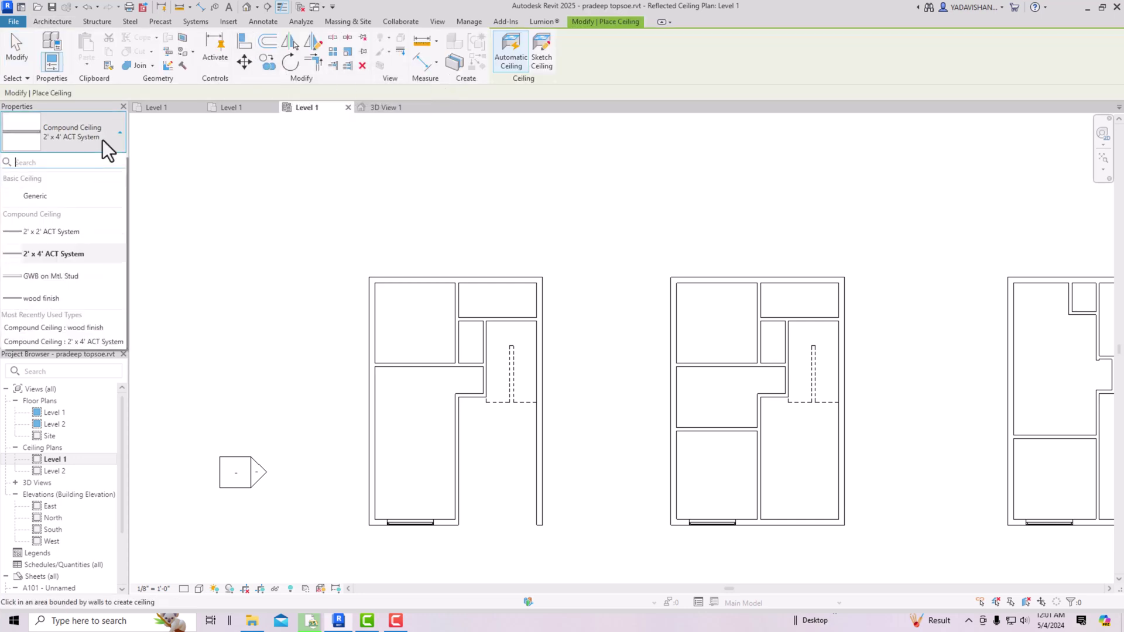
pyautogui.click(37, 236)
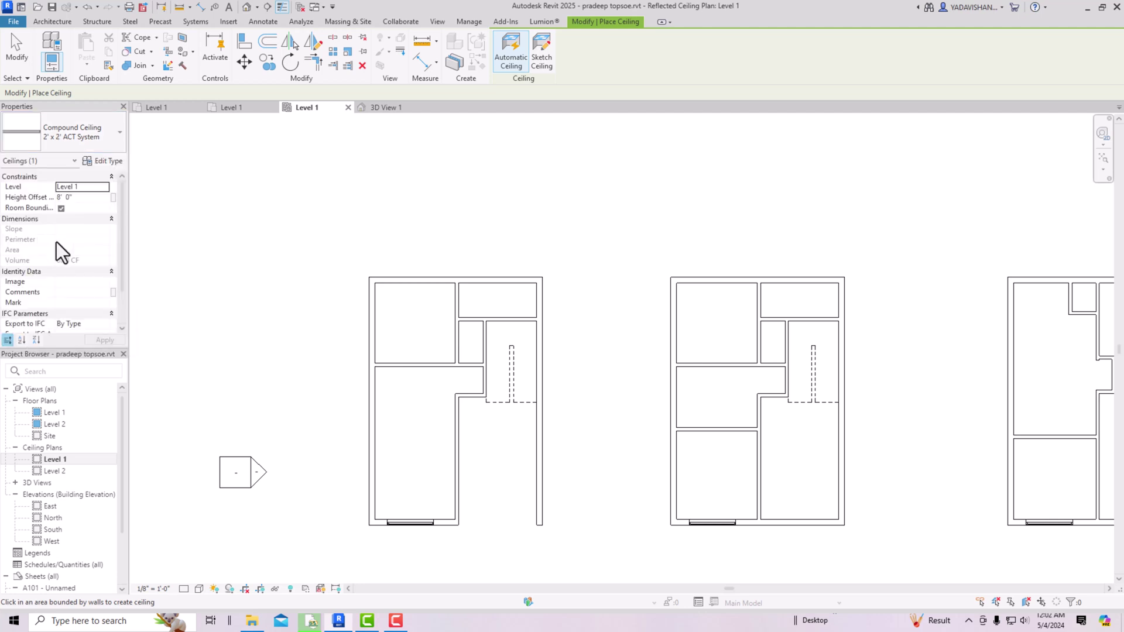
pyautogui.click(388, 408)
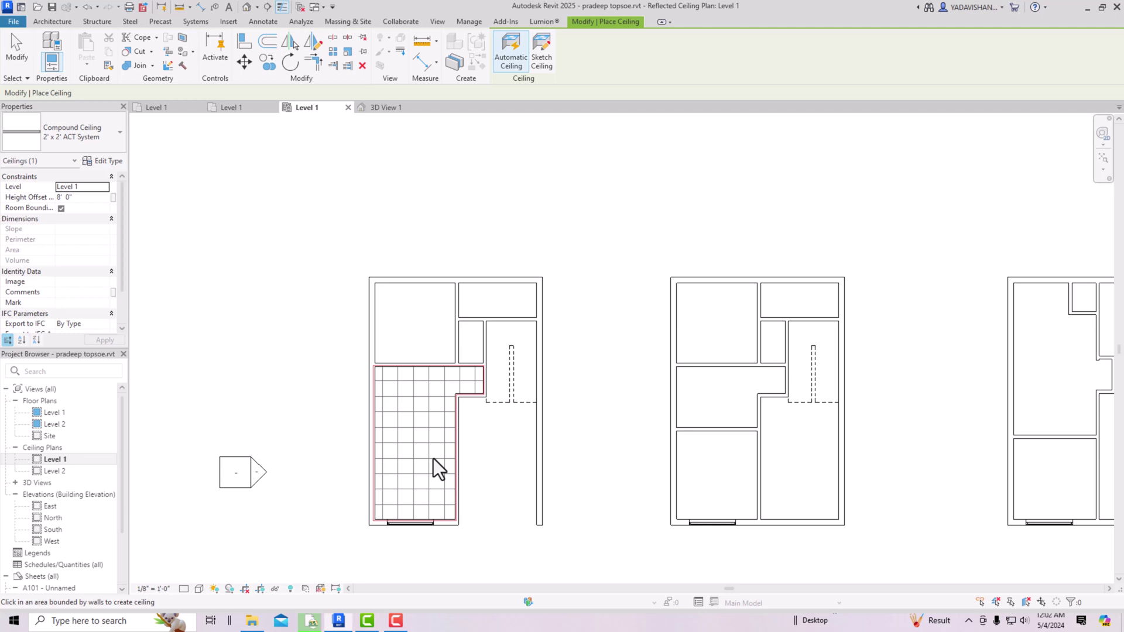
pyautogui.press('Escape')
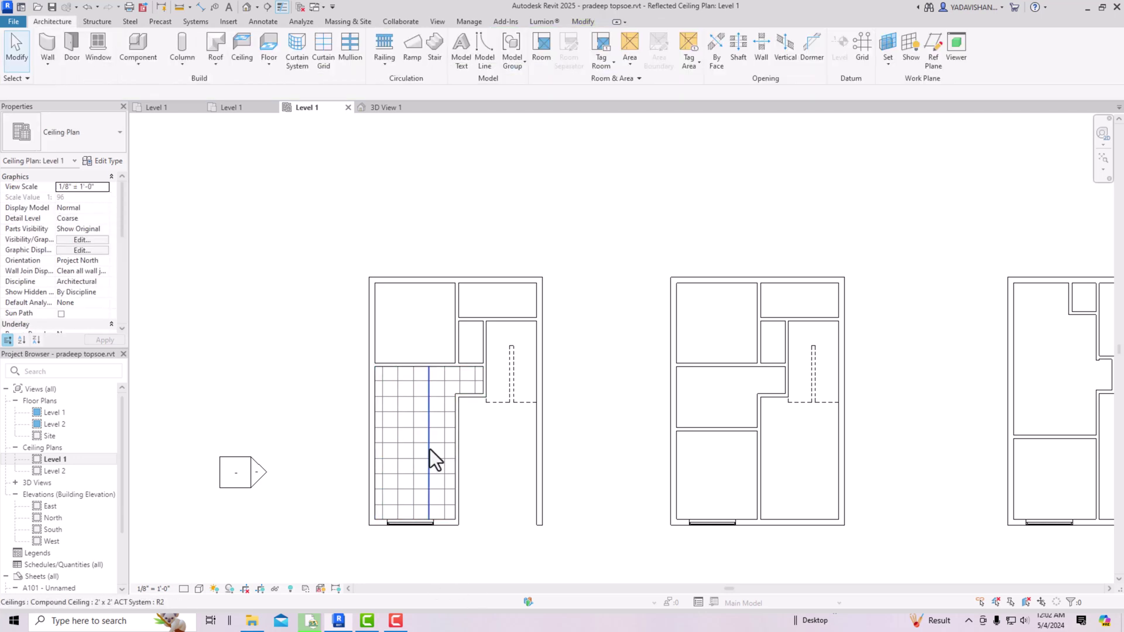
# Shift the tile grid of the kitchen and living room ceiling slightly sideways by moving its grid lines.
pyautogui.click(430, 448)
pyautogui.scroll(1, 430, 433)
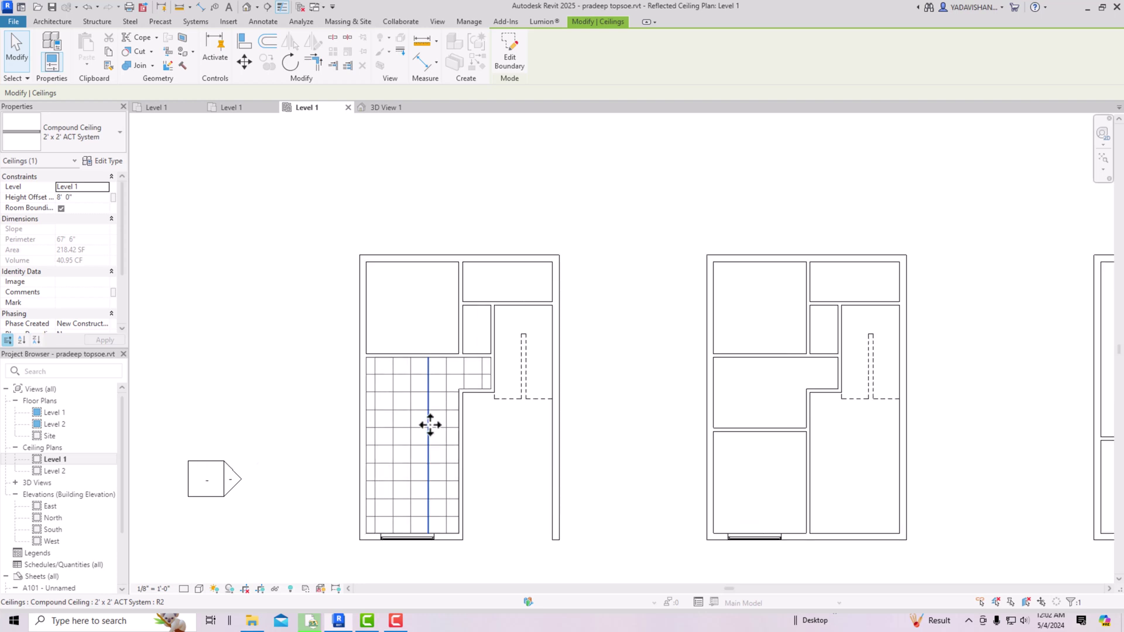
pyautogui.moveTo(431, 426); pyautogui.dragTo(412, 425)
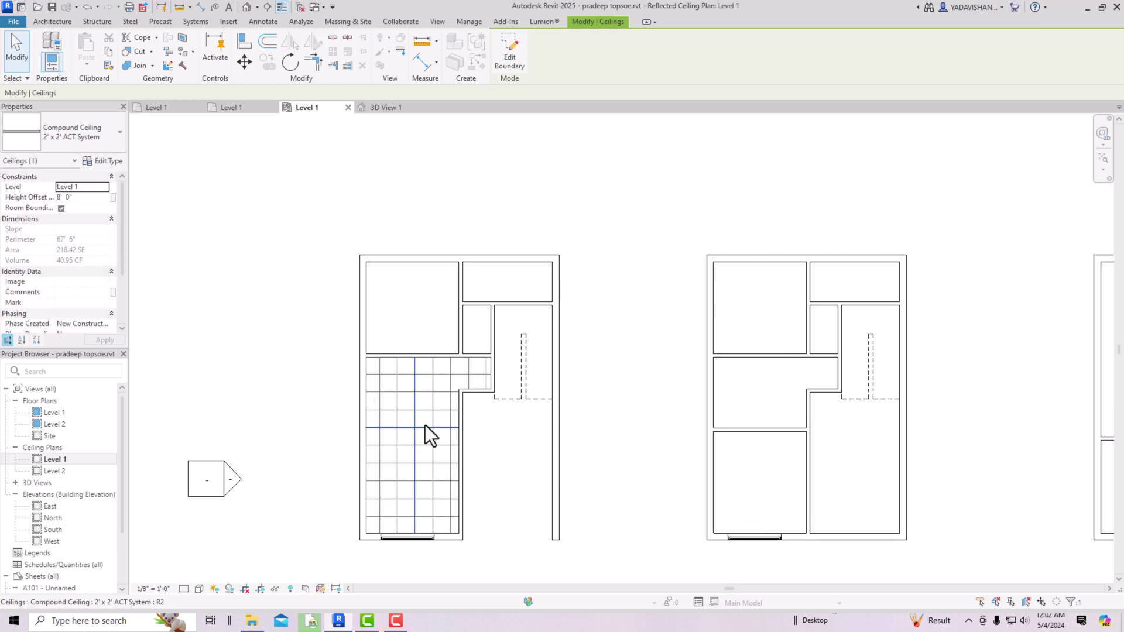
pyautogui.moveTo(422, 419); pyautogui.dragTo(430, 395)
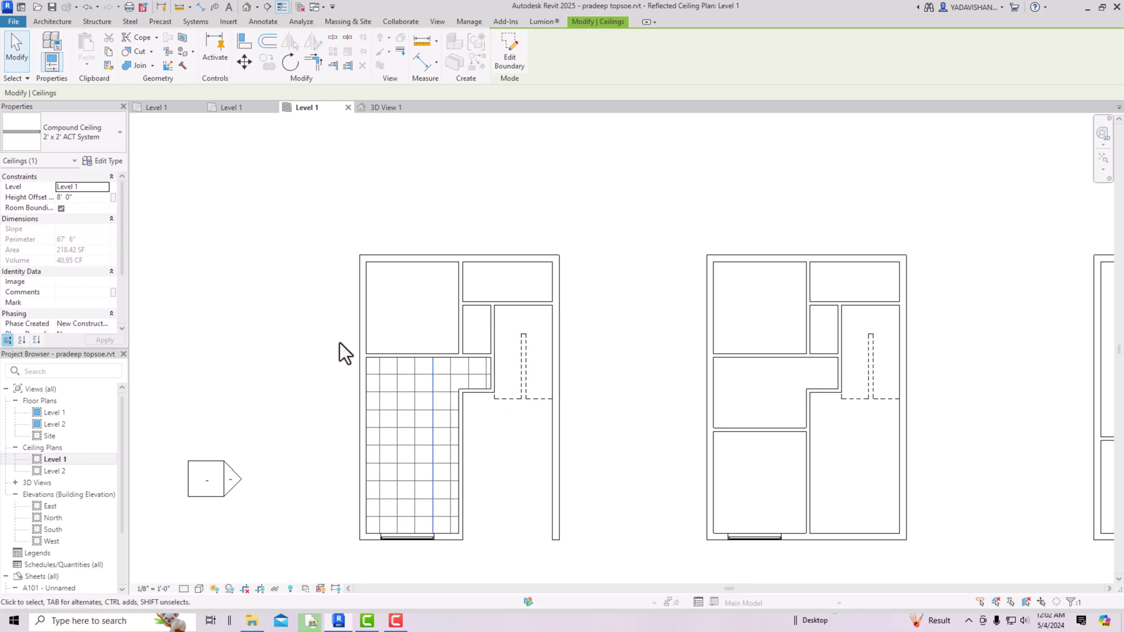
pyautogui.press('Escape')
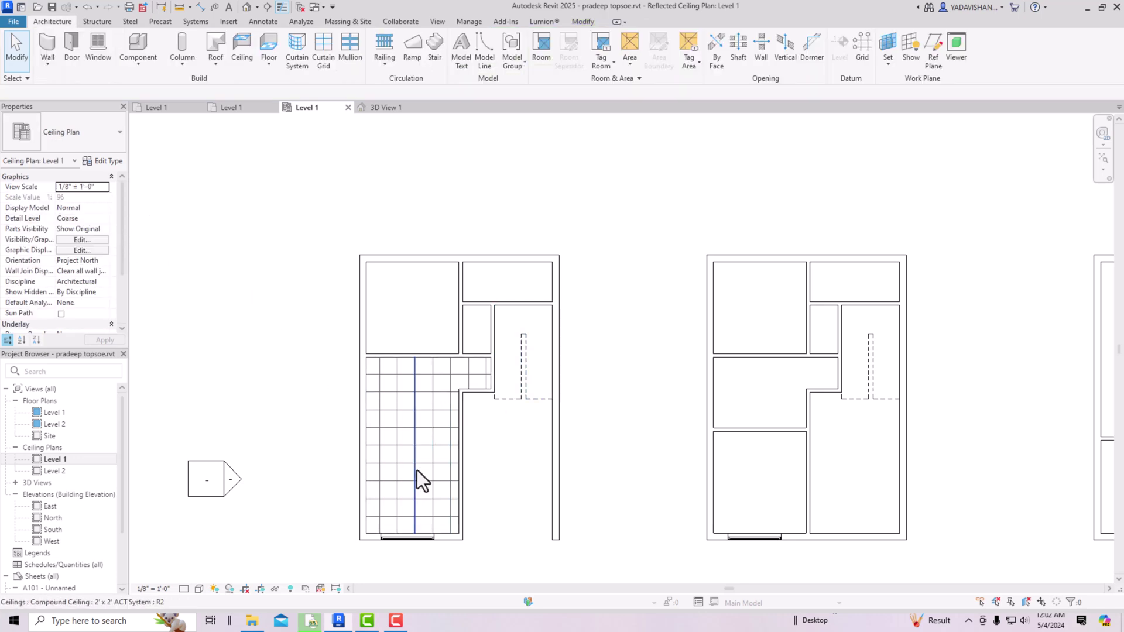
# From the Level 1 floor plan, create a camera view from the kitchen passage toward the living room window, with Realistic visual style.
pyautogui.doubleClick(51, 412)
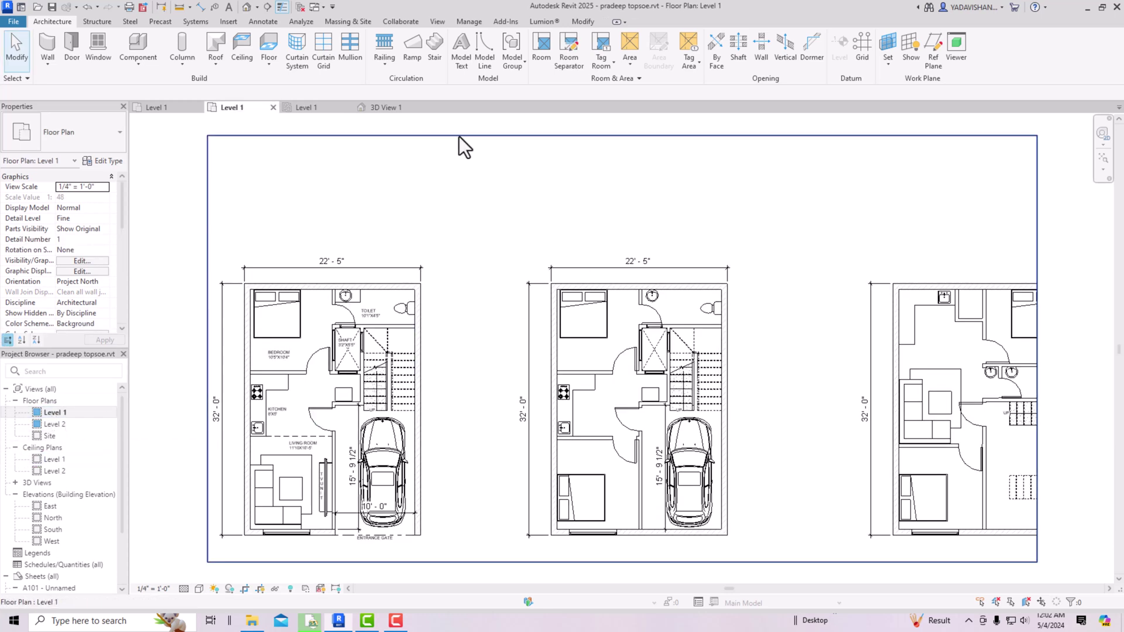
pyautogui.click(257, 8)
pyautogui.click(266, 35)
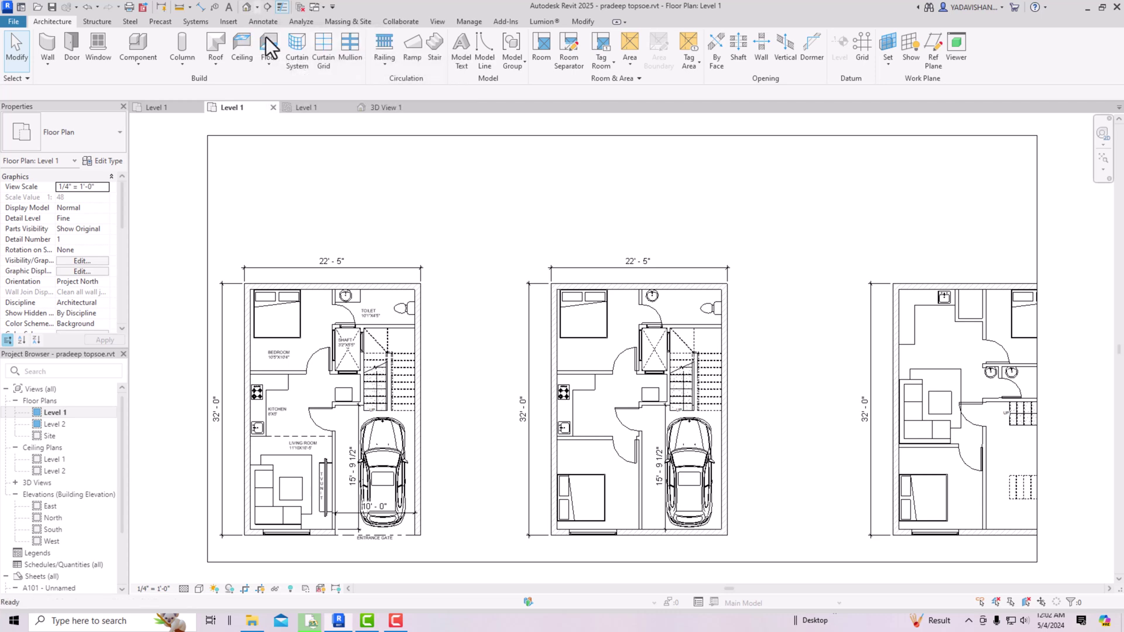
pyautogui.click(316, 381)
pyautogui.click(278, 544)
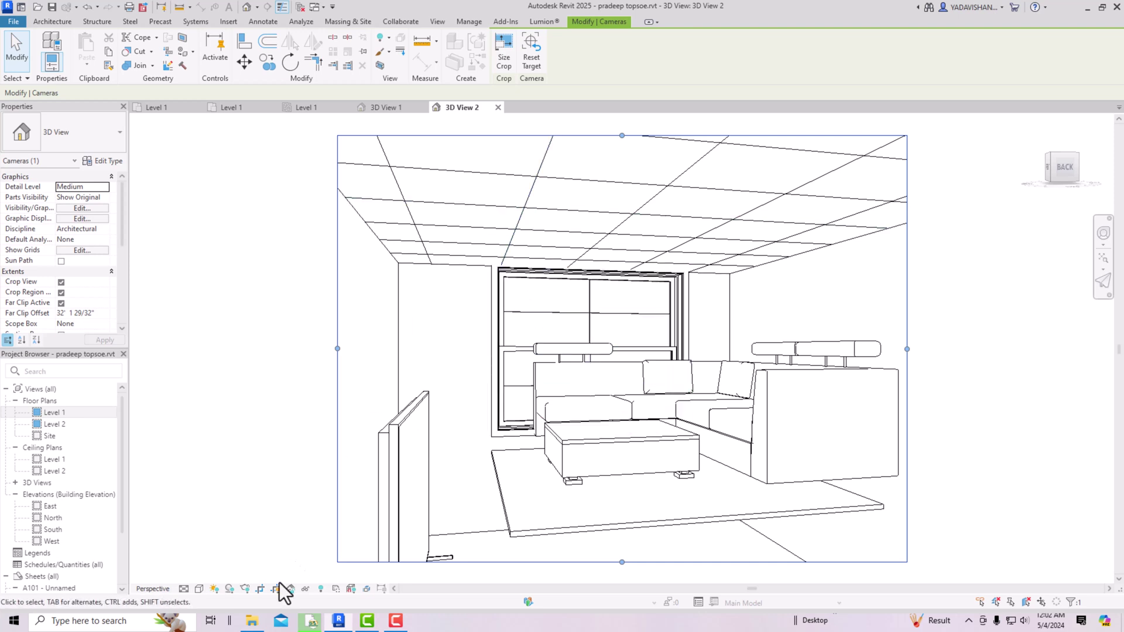
pyautogui.click(199, 589)
pyautogui.click(206, 572)
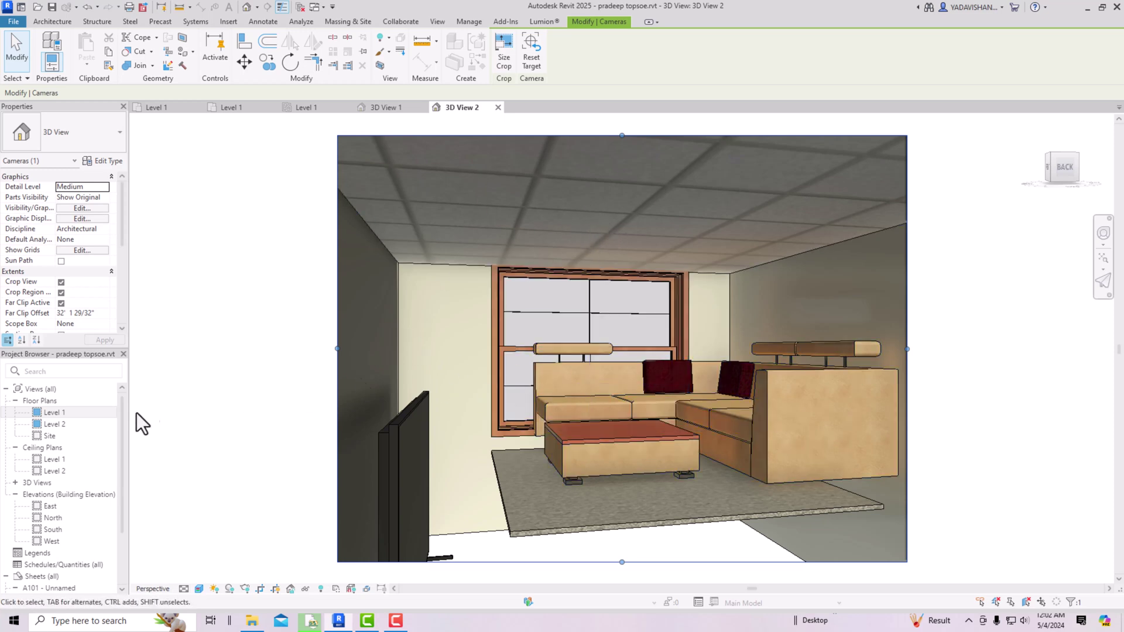
# Return to the Level 1 floor plan and place an automatic GWB on Mtl. Stud ceiling in the first house's toilet.
pyautogui.doubleClick(62, 416)
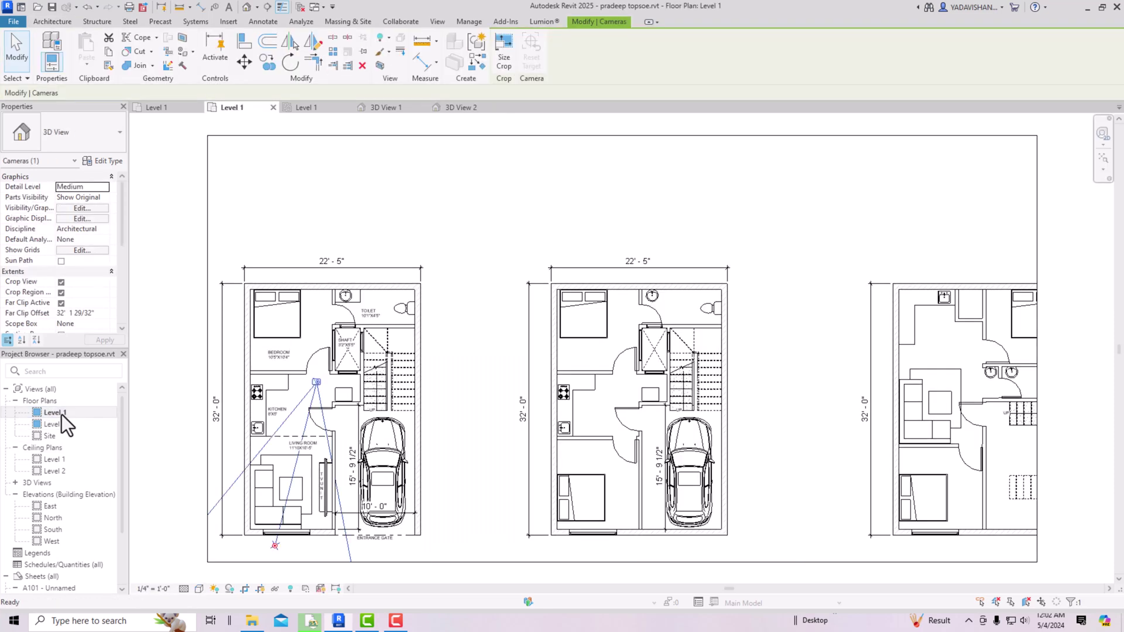
pyautogui.click(500, 377)
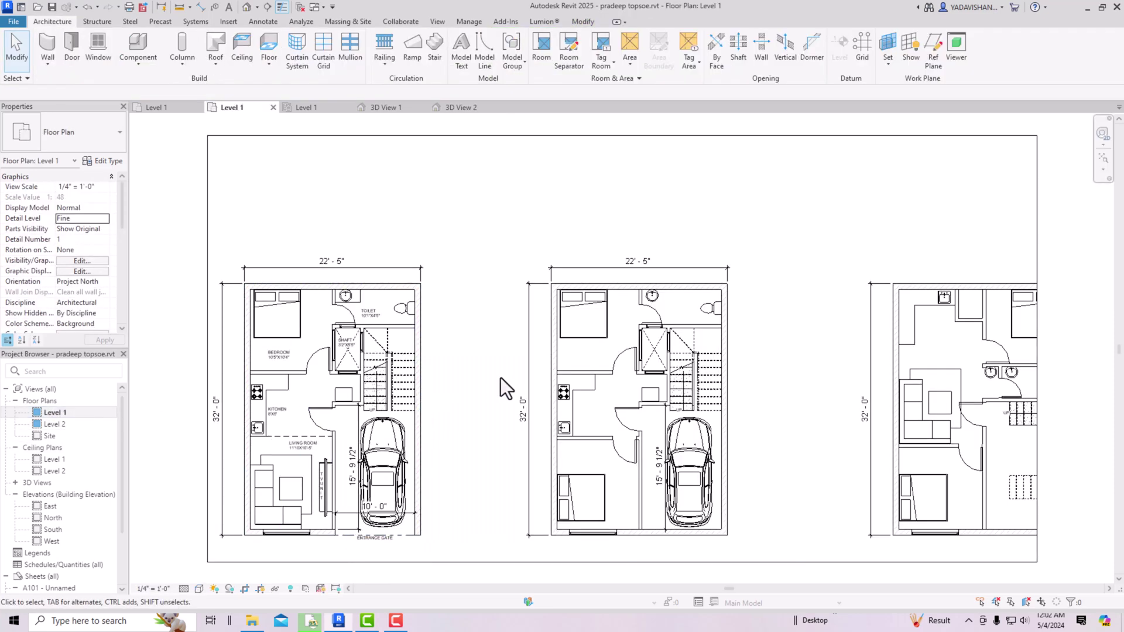
pyautogui.click(243, 47)
pyautogui.click(92, 143)
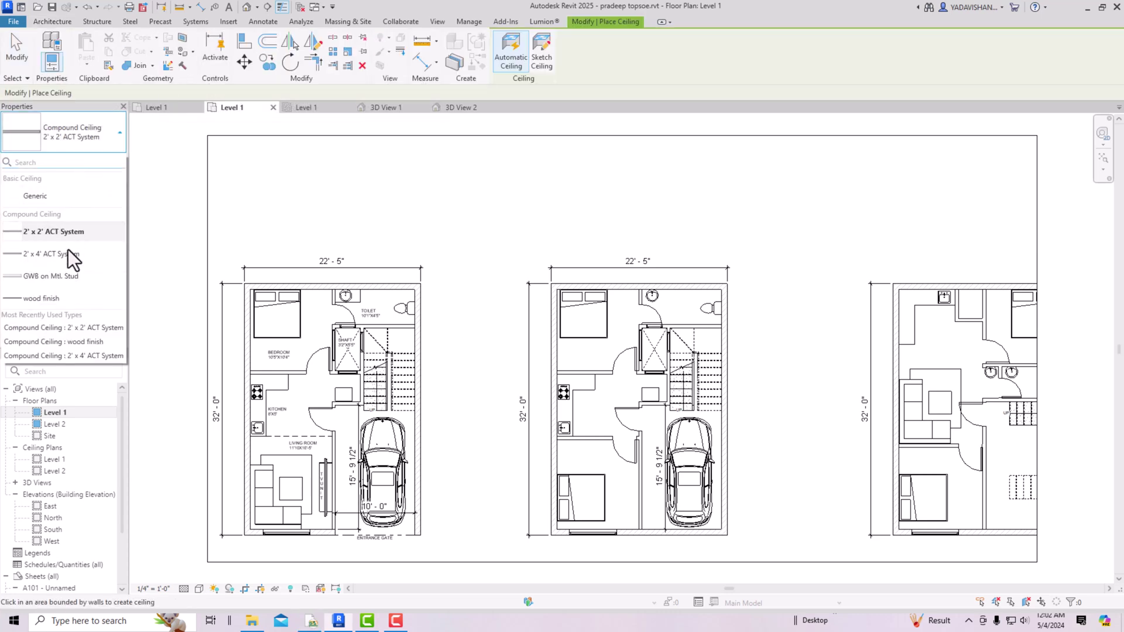
pyautogui.click(46, 277)
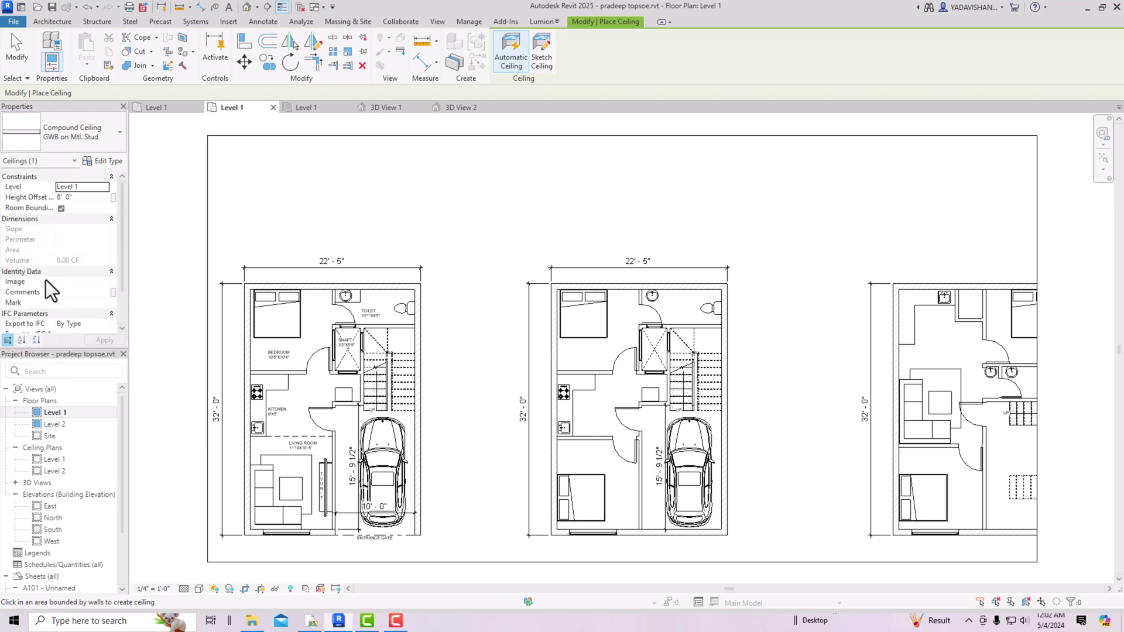
pyautogui.click(391, 308)
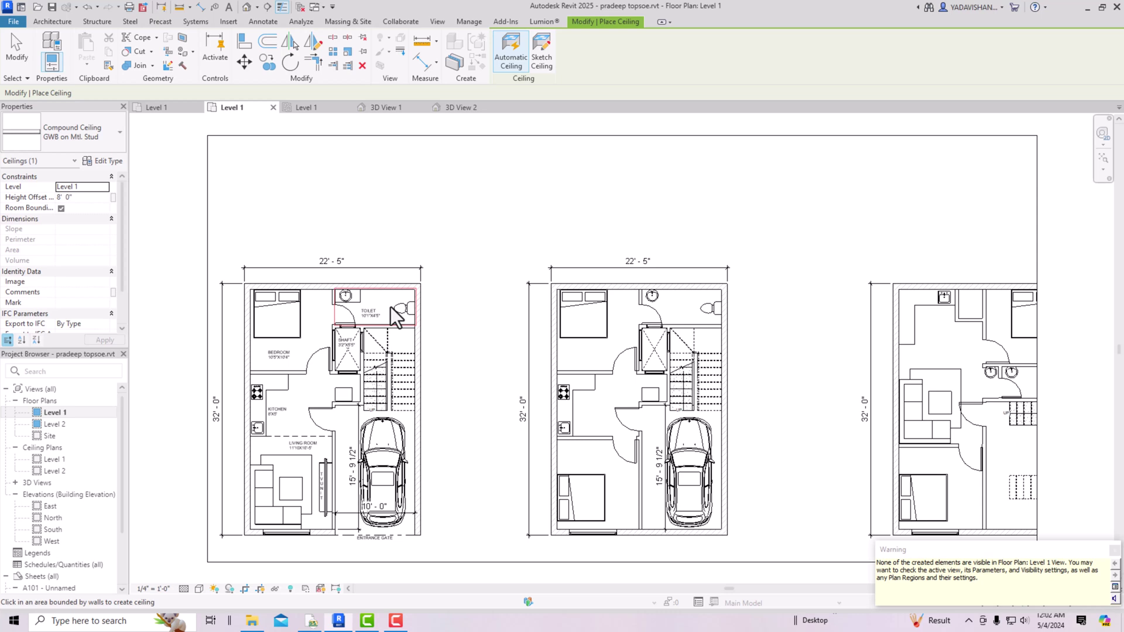
# Open the Level 1 ceiling plan and set its visual style to Realistic.
pyautogui.click(55, 460)
pyautogui.doubleClick(55, 460)
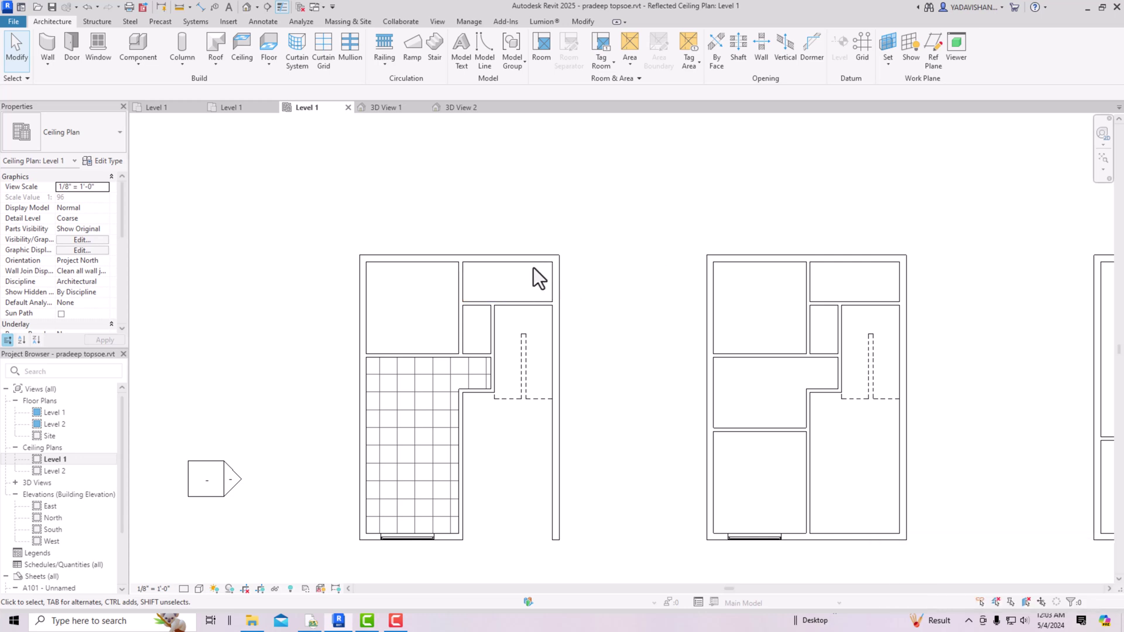
pyautogui.click(195, 588)
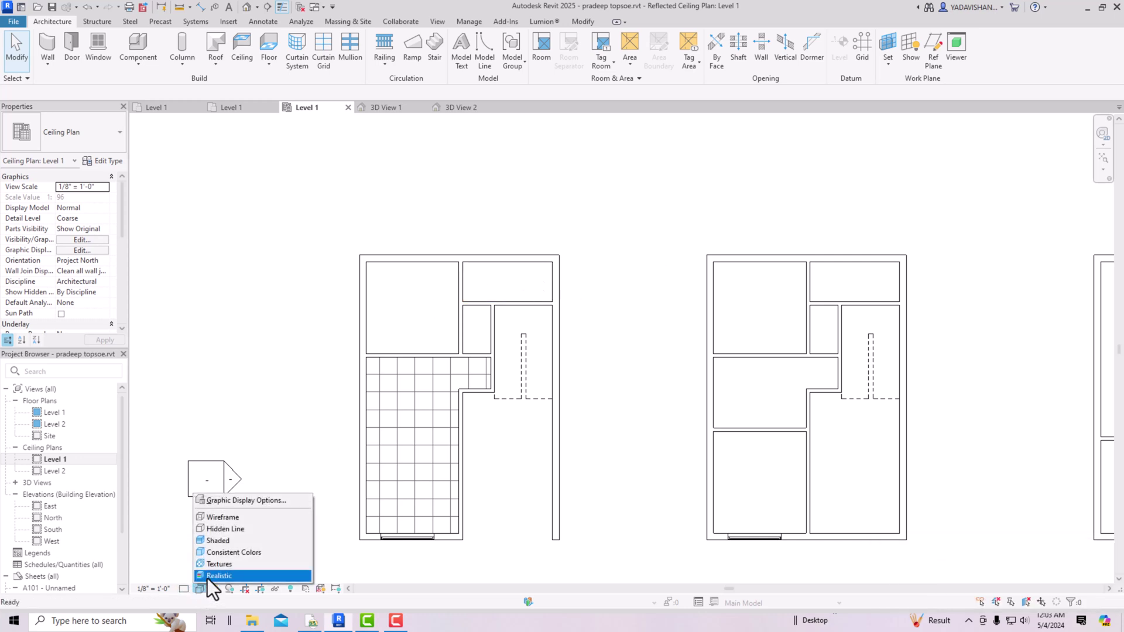
pyautogui.click(207, 578)
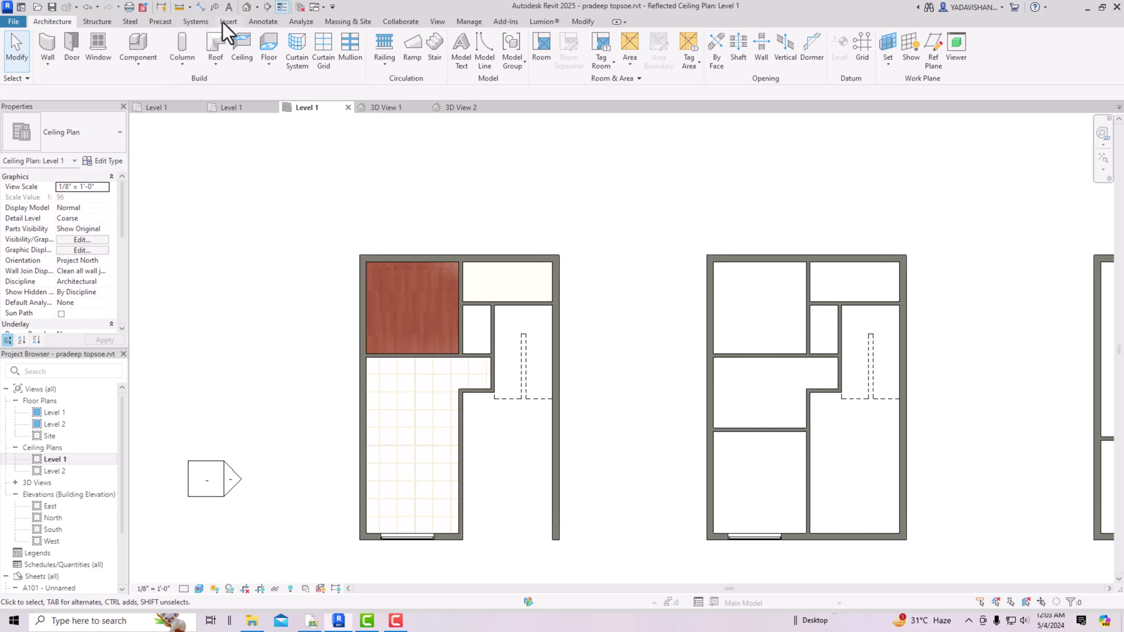
# From the Level 1 floor plan, create a camera view from the first house's bedroom toward the far wall of the toilet.
pyautogui.doubleClick(51, 412)
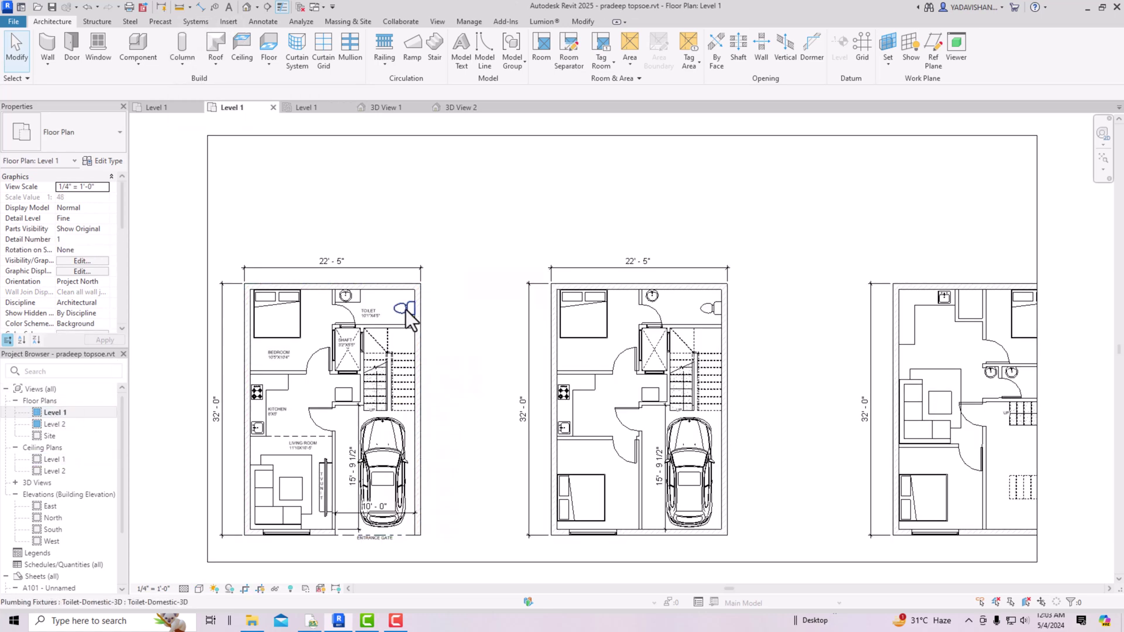
pyautogui.click(256, 7)
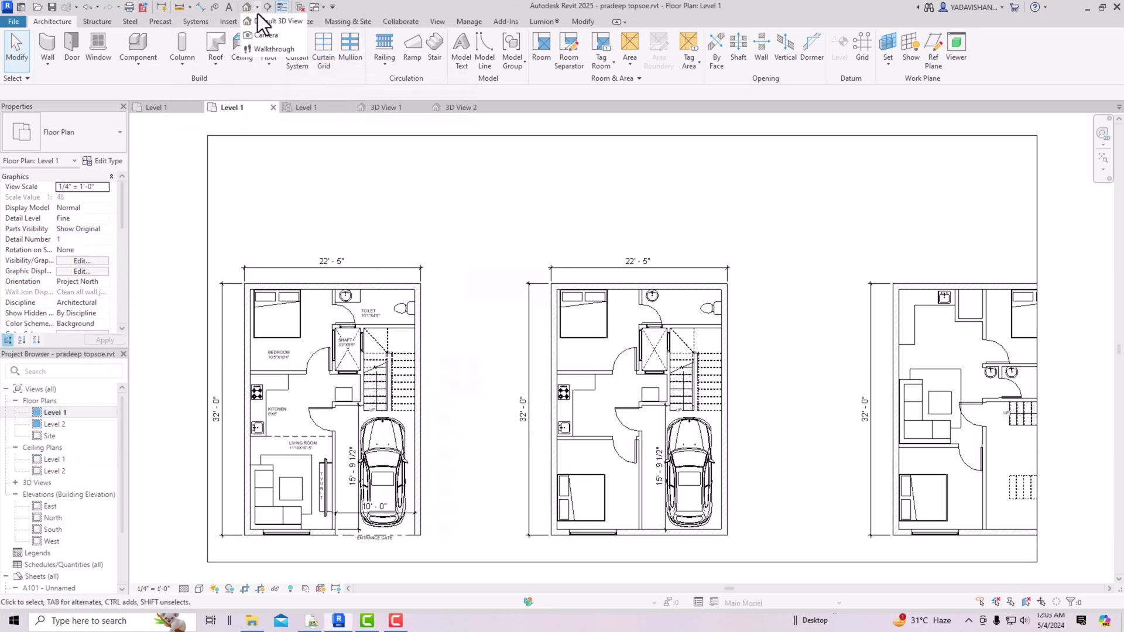
pyautogui.click(265, 40)
pyautogui.click(321, 311)
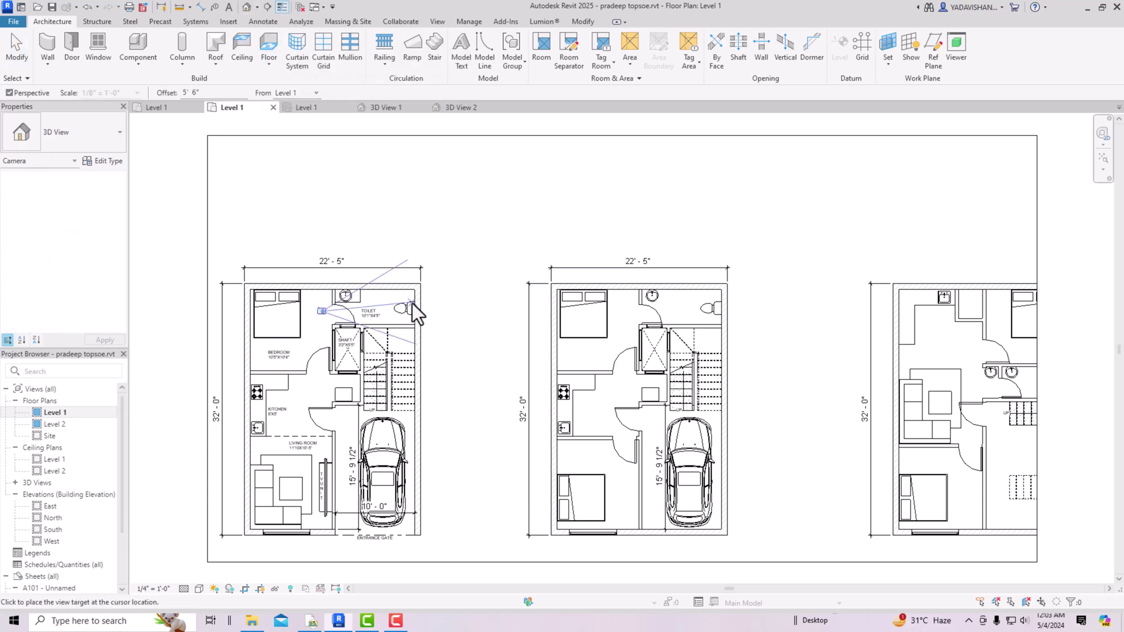
pyautogui.click(412, 302)
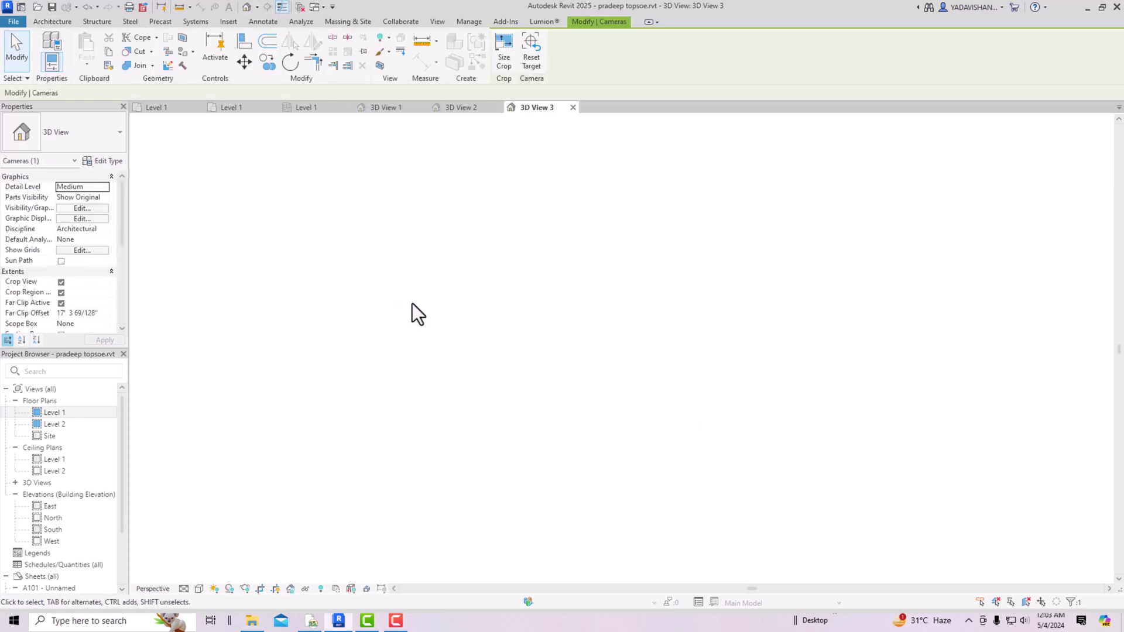
# Back in the Level 1 floor plan, move the new camera's eye point from the bedroom to inside the toilet.
pyautogui.doubleClick(51, 412)
pyautogui.moveTo(322, 311); pyautogui.dragTo(356, 310)
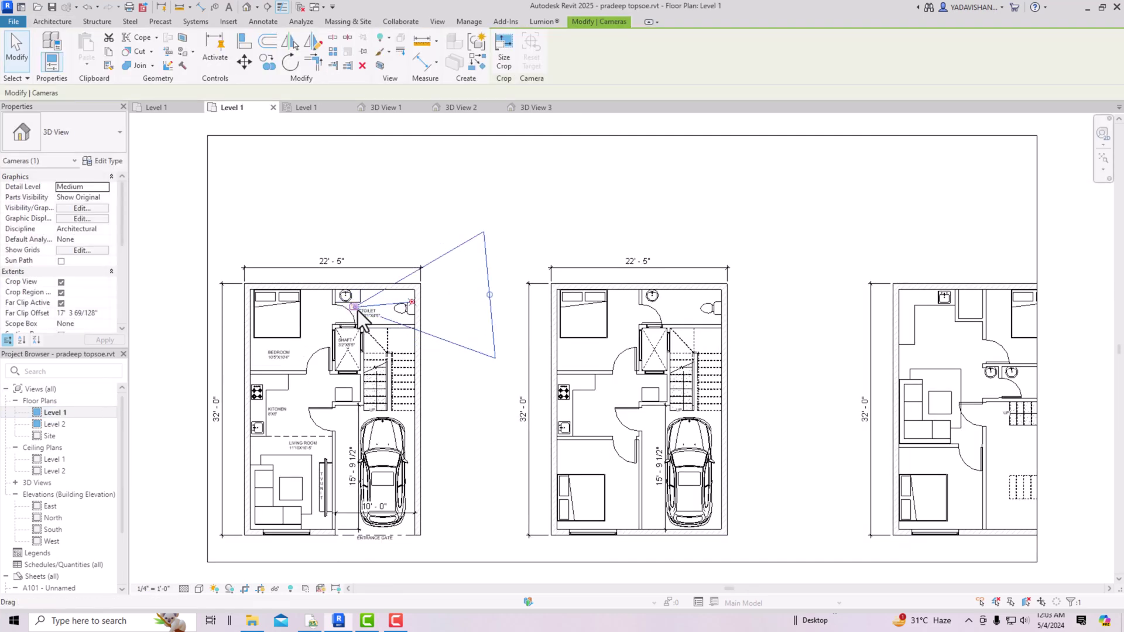
pyautogui.click(472, 389)
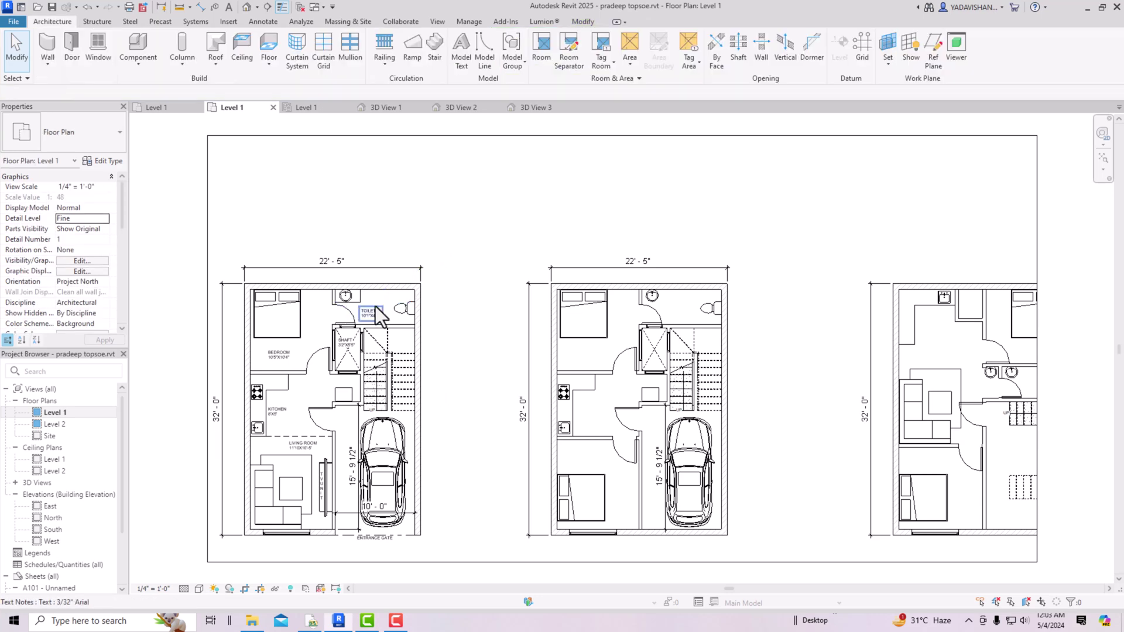
# In 3D View 3, enlarge the crop region to take in more of the toilet's ceiling and floor, and set the visual style to Realistic.
pyautogui.scroll(-3, 69, 463)
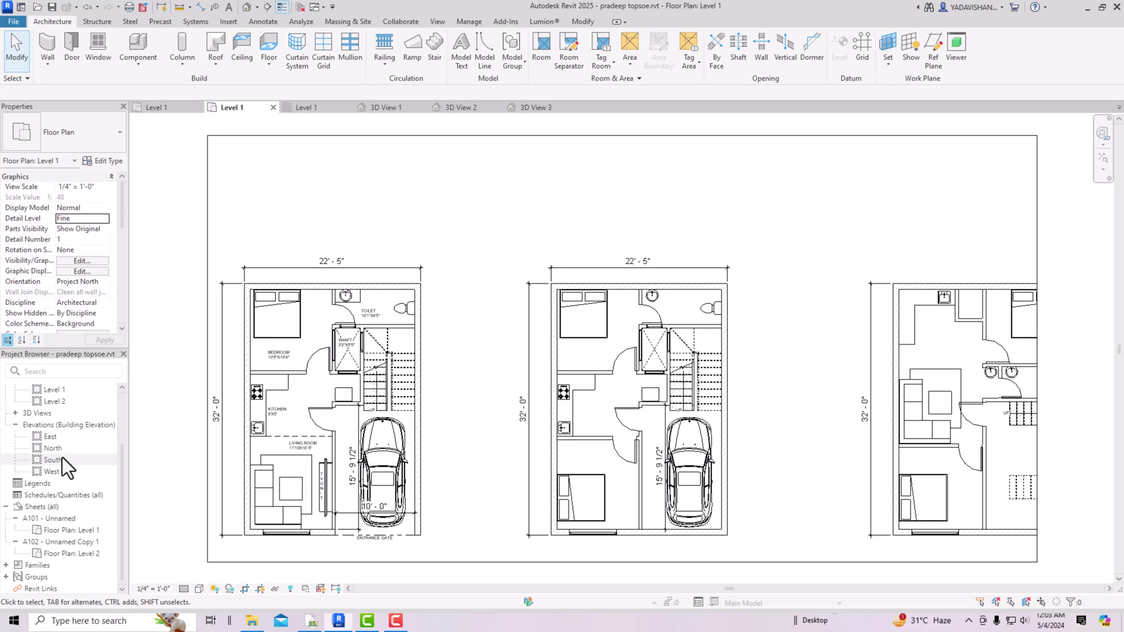
pyautogui.scroll(2, 62, 458)
pyautogui.doubleClick(36, 459)
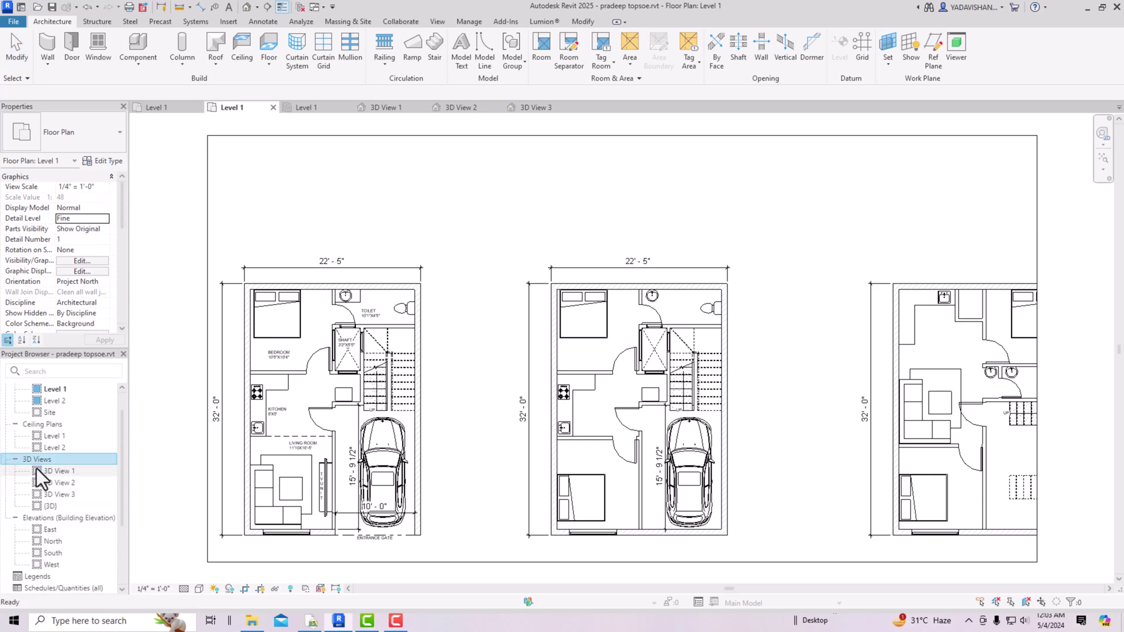
pyautogui.doubleClick(55, 495)
pyautogui.scroll(-2, 364, 391)
pyautogui.click(522, 271)
pyautogui.moveTo(490, 263); pyautogui.dragTo(494, 188)
pyautogui.moveTo(594, 334); pyautogui.dragTo(642, 337)
pyautogui.moveTo(508, 446); pyautogui.dragTo(509, 546)
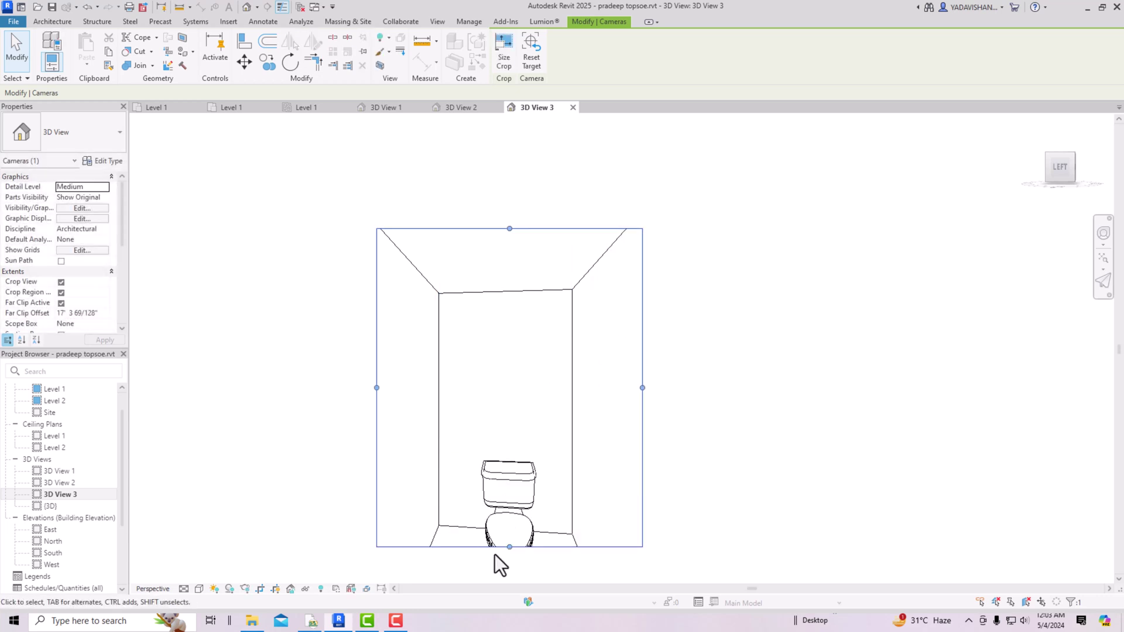
pyautogui.click(199, 589)
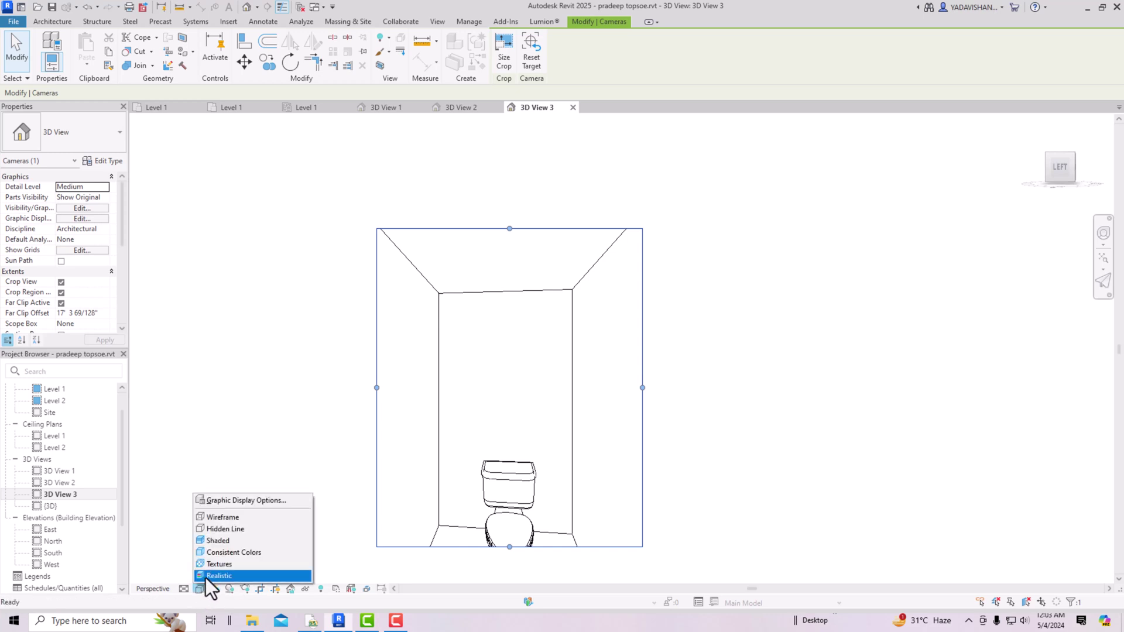
pyautogui.click(205, 578)
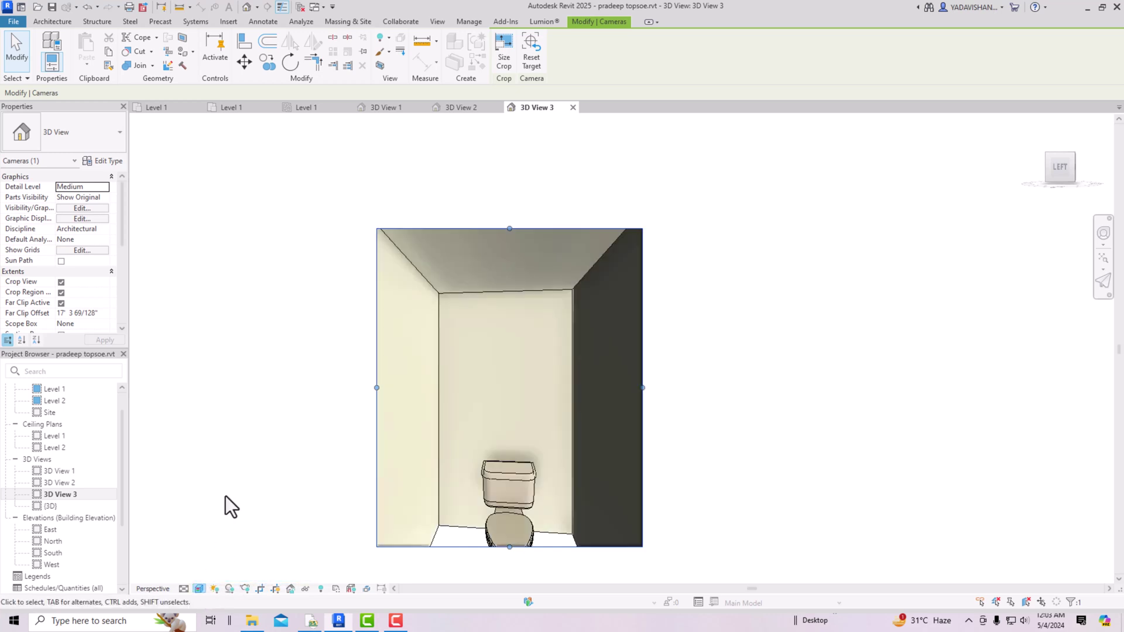
# Inspect the layer structure of the toilet ceiling's GWB on Mtl. Stud type without changing it.
pyautogui.click(432, 286)
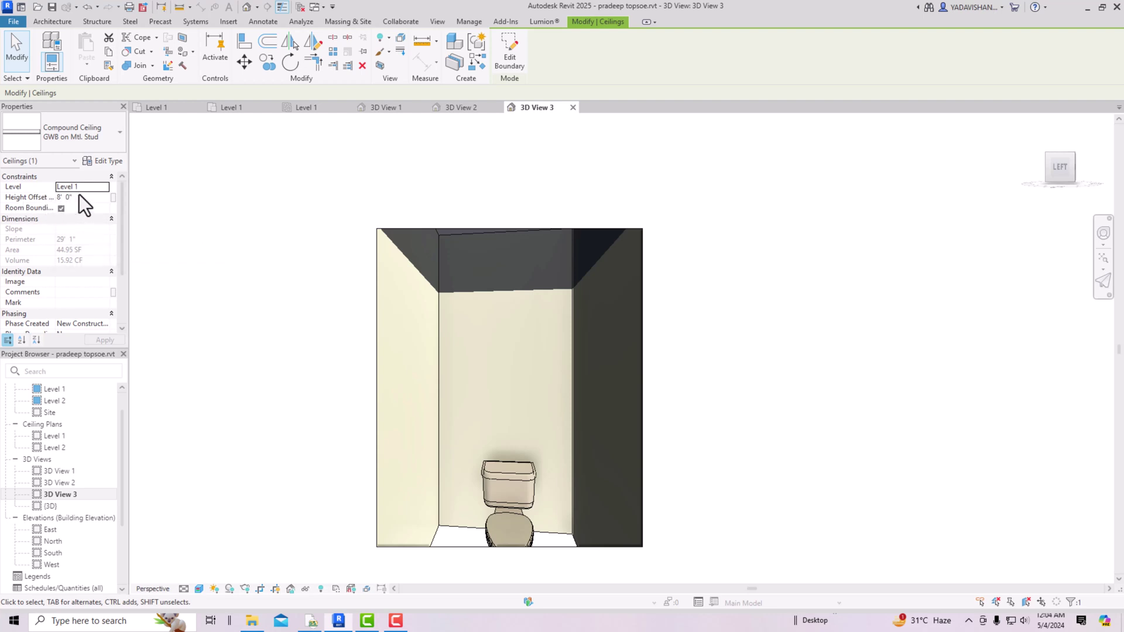
pyautogui.click(107, 162)
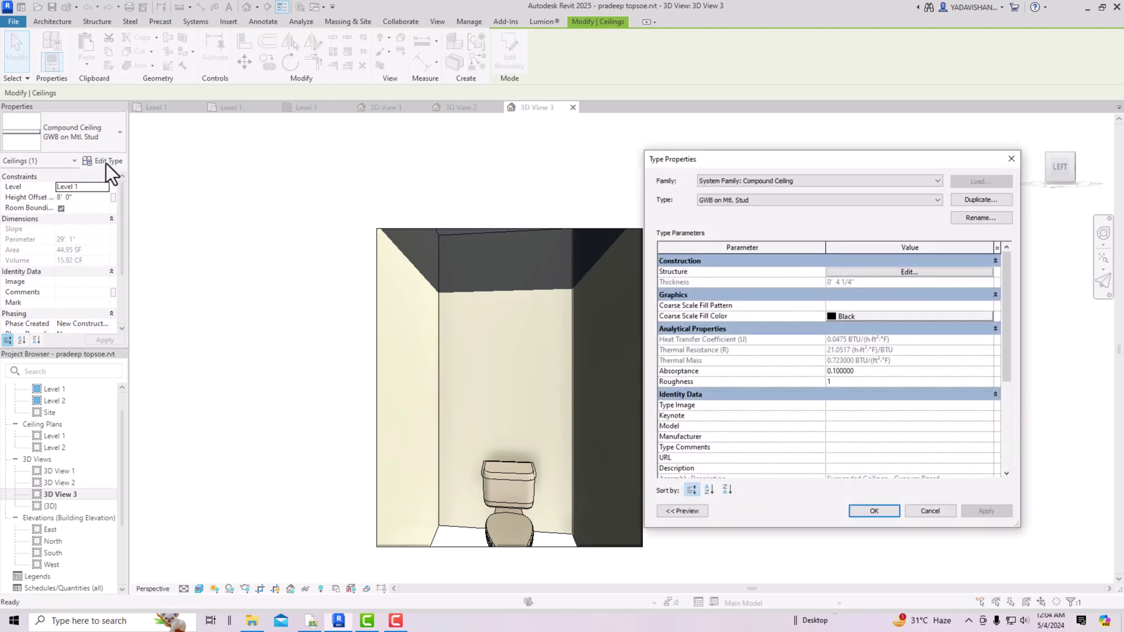
pyautogui.click(852, 272)
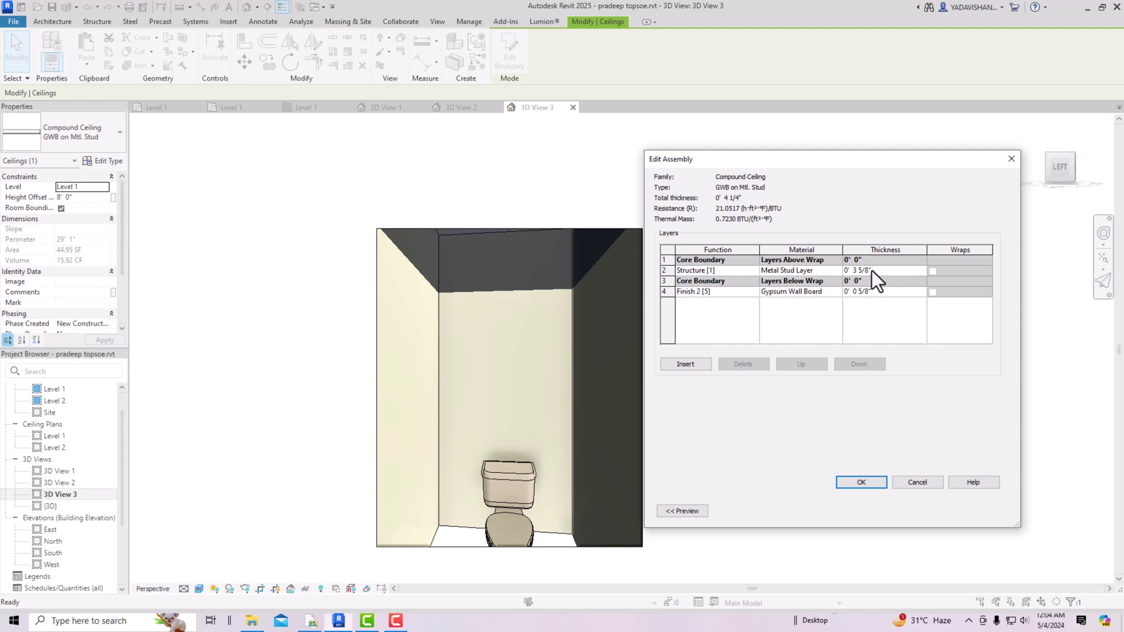
pyautogui.click(1014, 162)
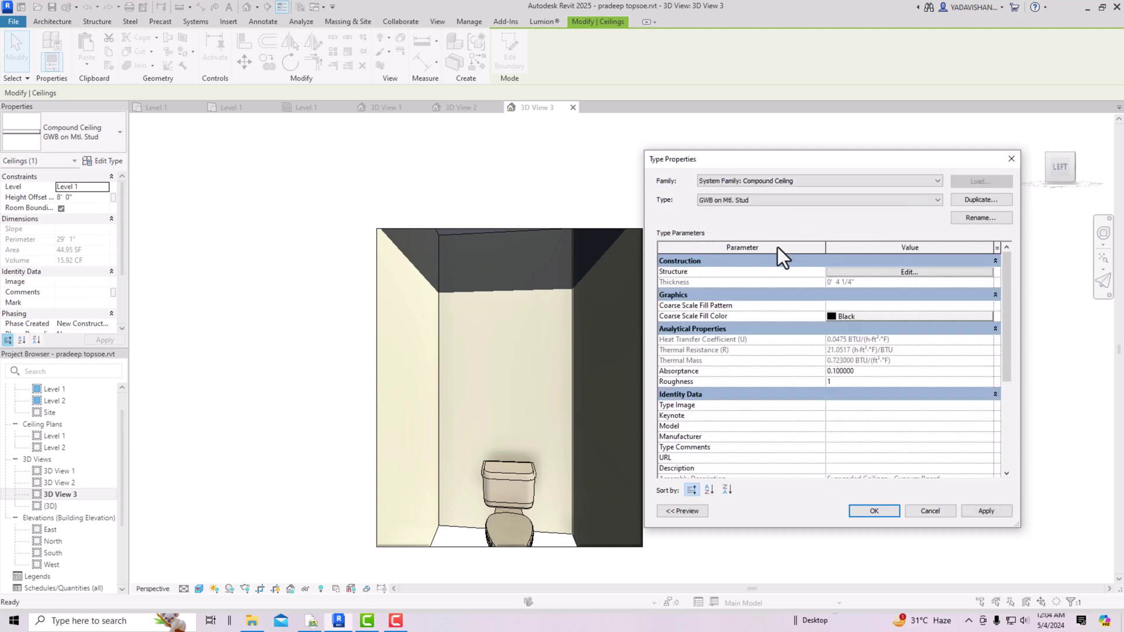
pyautogui.click(927, 510)
pyautogui.click(749, 445)
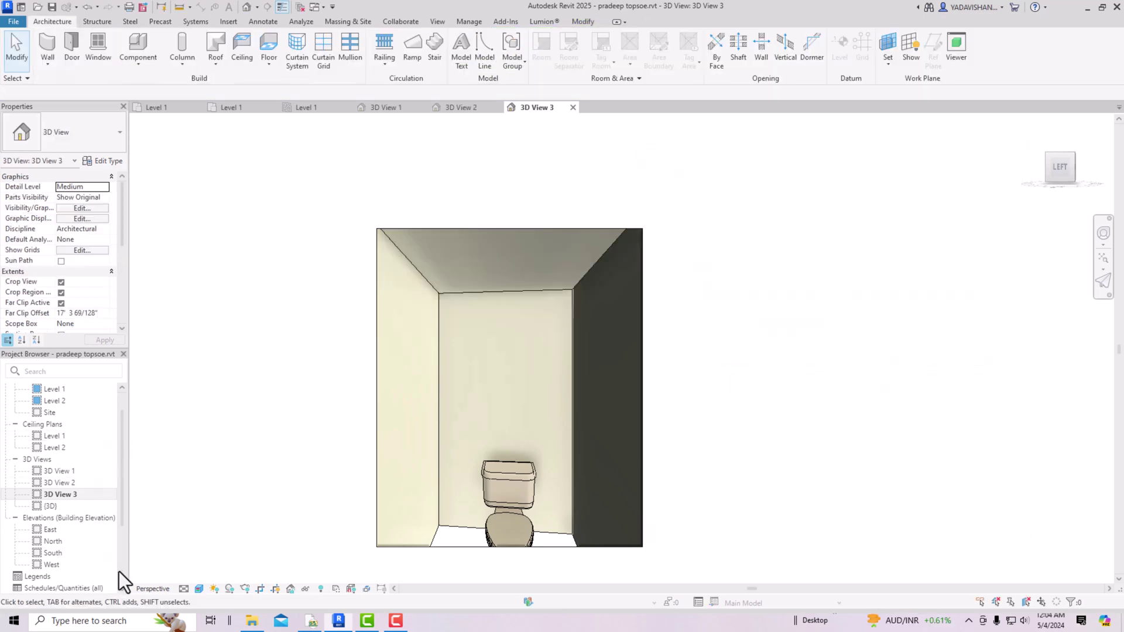
pyautogui.scroll(1, 64, 425)
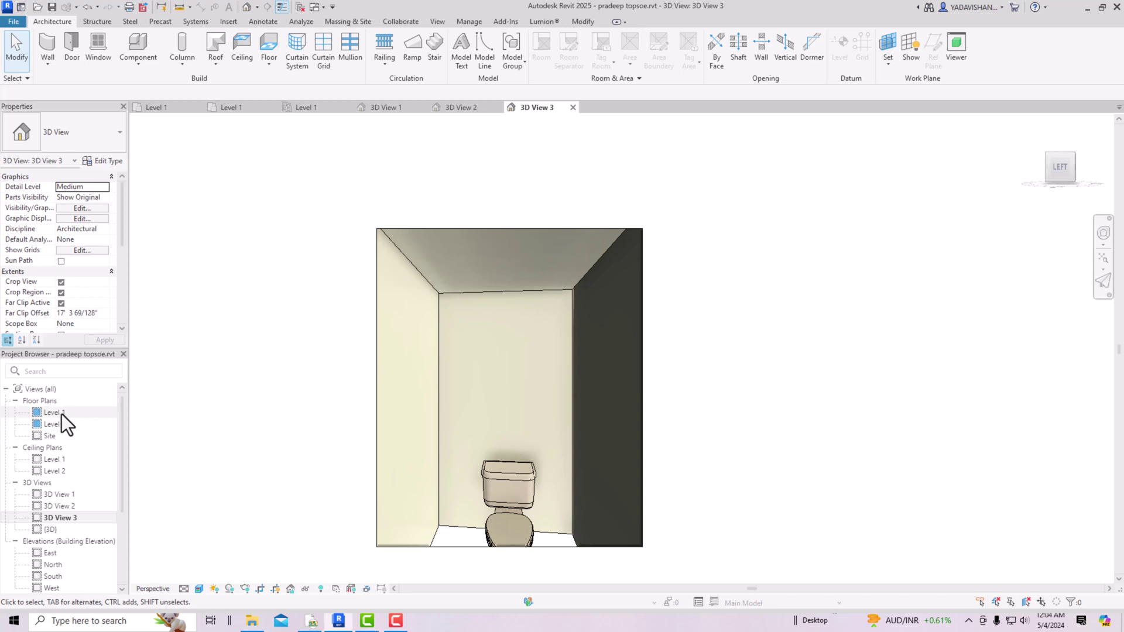
pyautogui.doubleClick(58, 412)
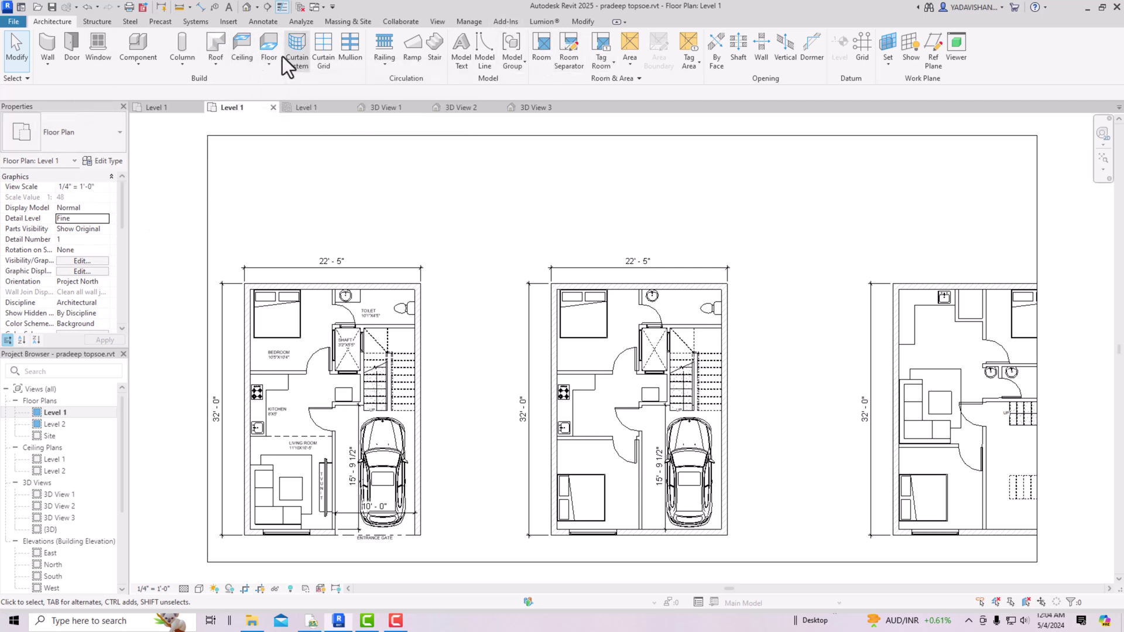
pyautogui.click(245, 55)
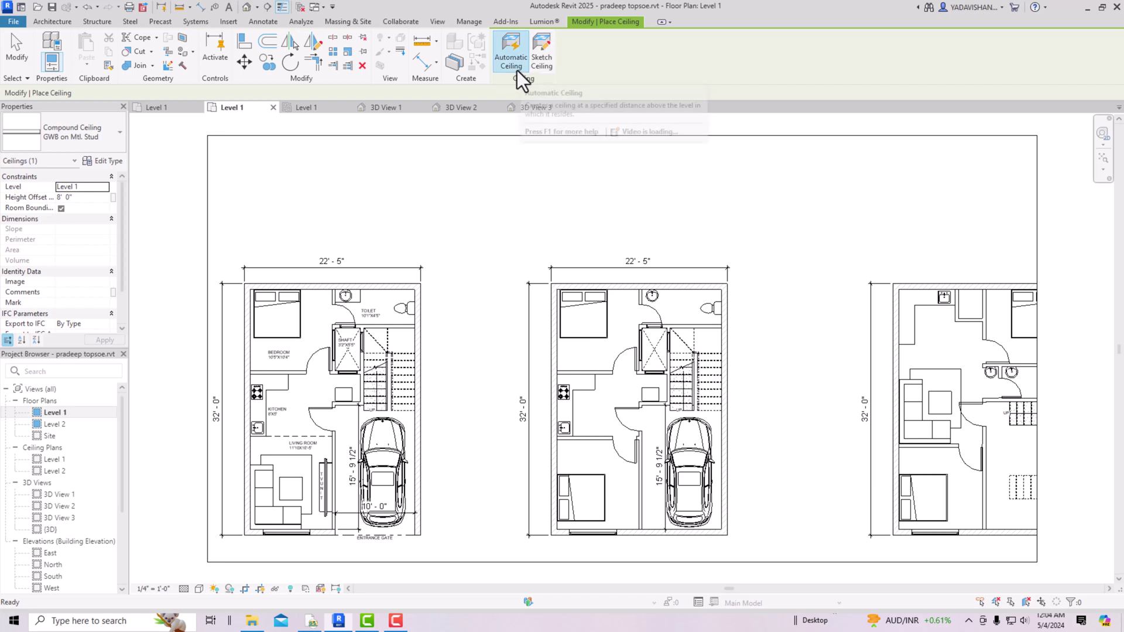
pyautogui.click(86, 141)
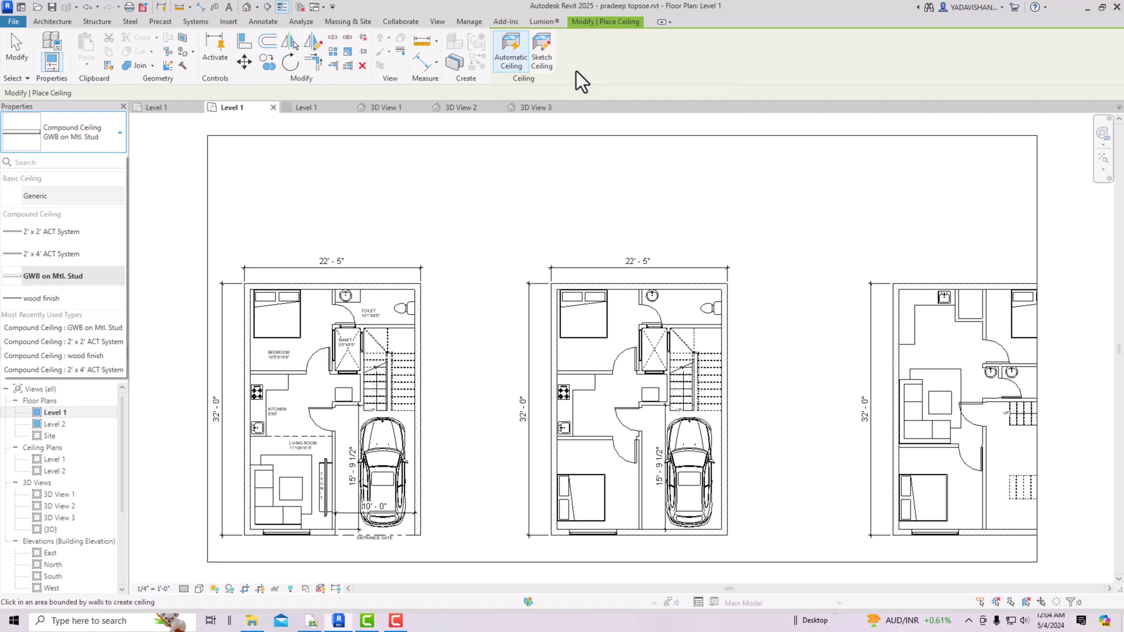
# Open the Level 2 floor plan and set its visual style to Hidden Line.
pyautogui.doubleClick(49, 426)
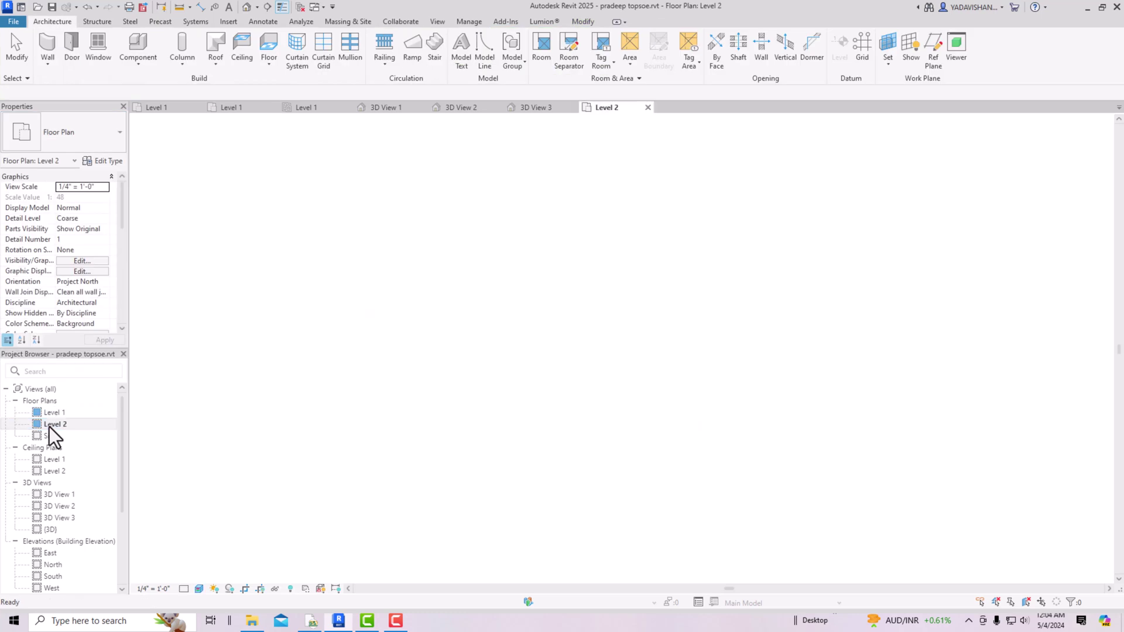
pyautogui.click(199, 589)
pyautogui.click(228, 529)
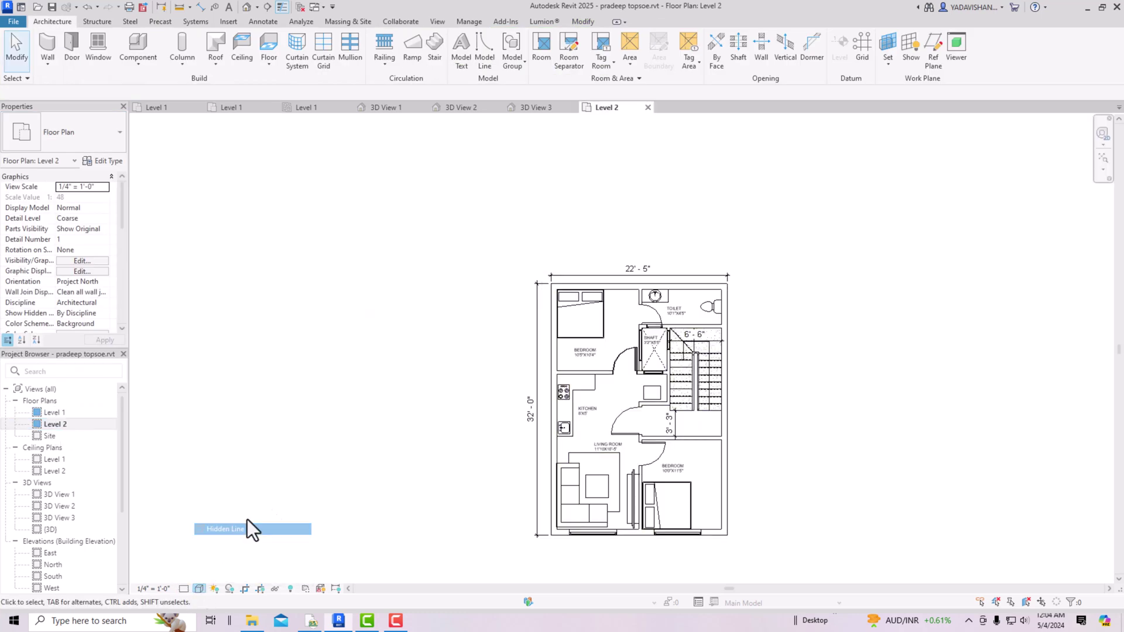
# Start a sketched Basic Ceiling Generic on Level 2 and draw a rectangular boundary along the inner walls of the bedroom beside the toilet.
pyautogui.scroll(2, 834, 396)
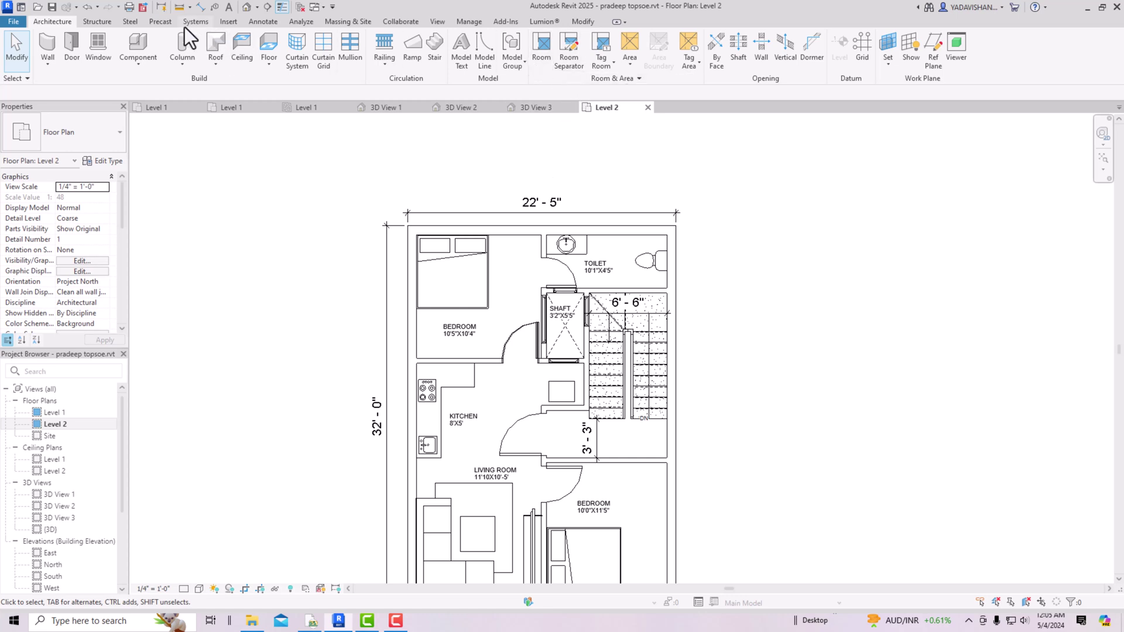
pyautogui.click(243, 53)
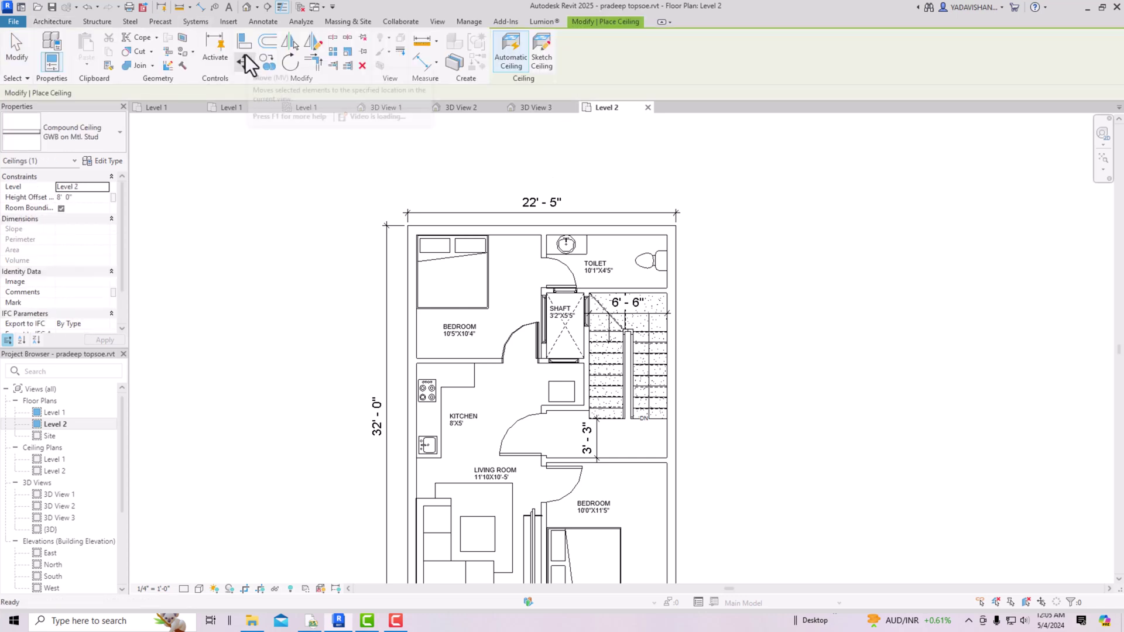
pyautogui.click(542, 58)
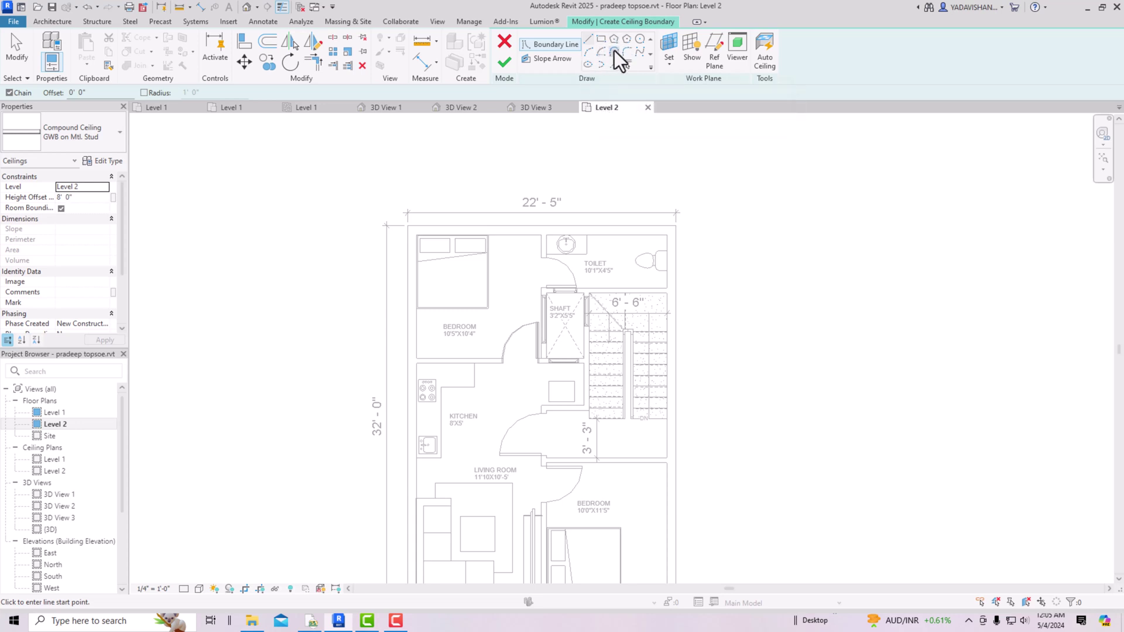
pyautogui.click(64, 139)
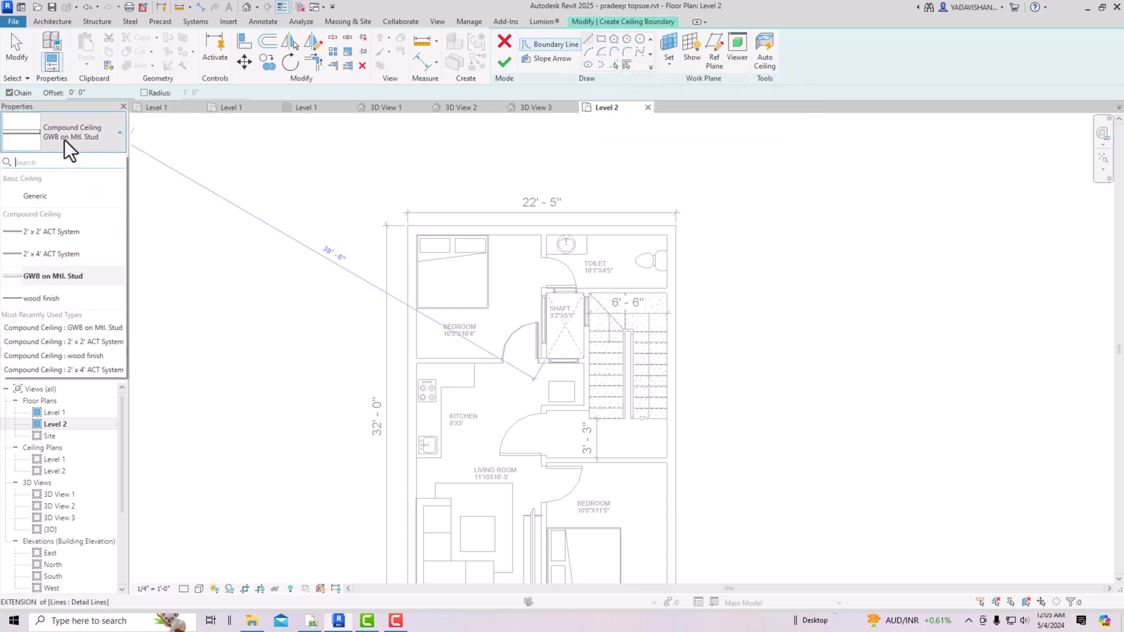
pyautogui.click(51, 195)
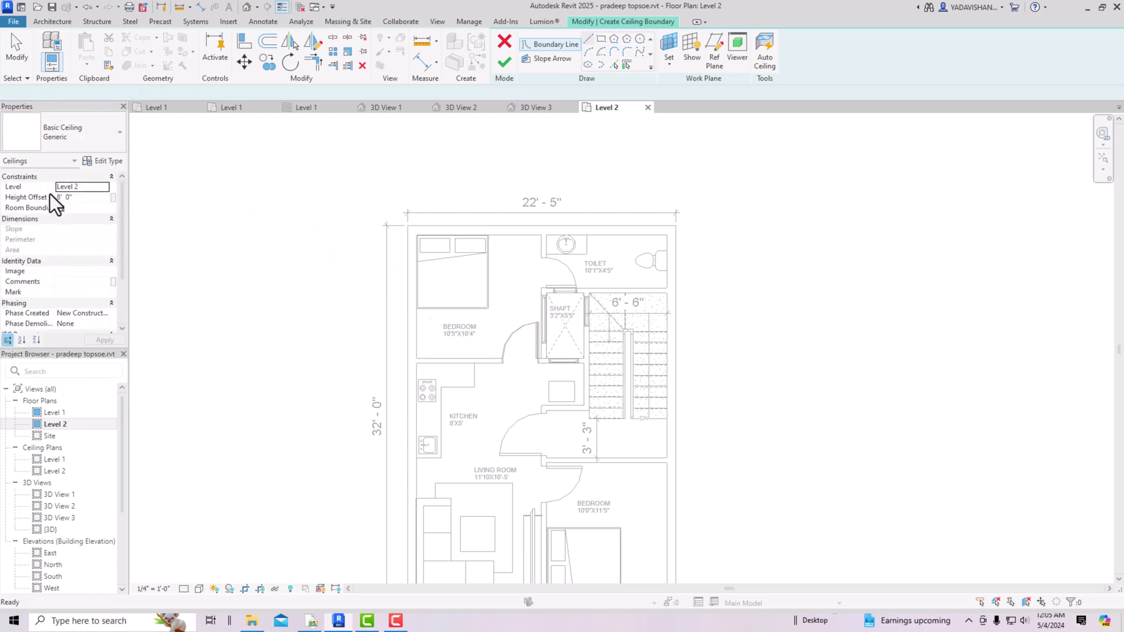
pyautogui.click(602, 39)
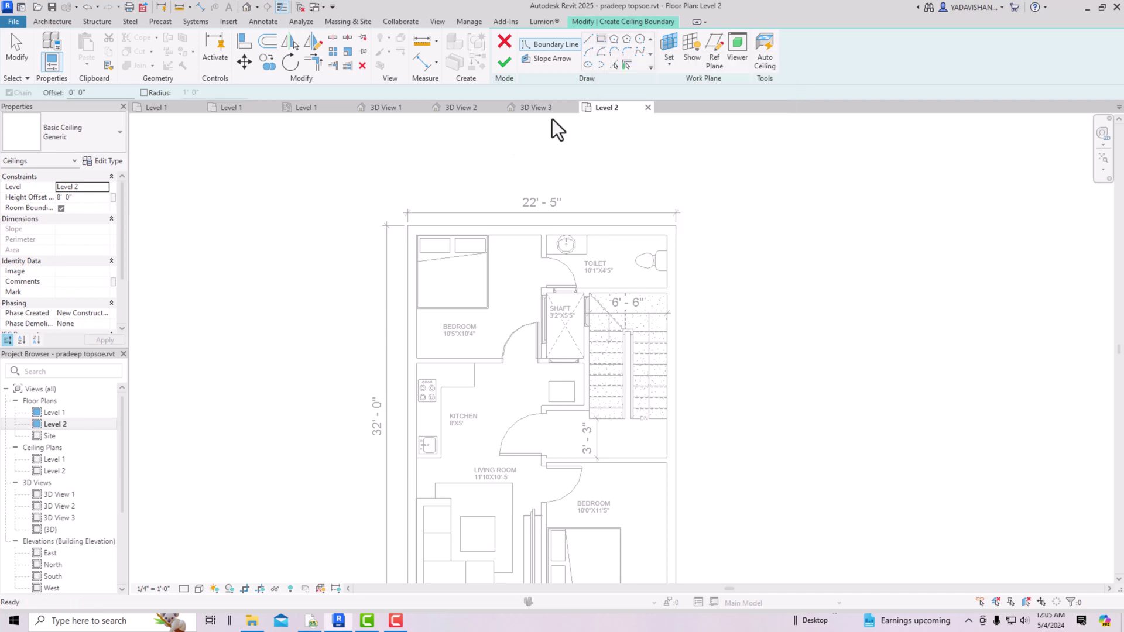
pyautogui.click(416, 234)
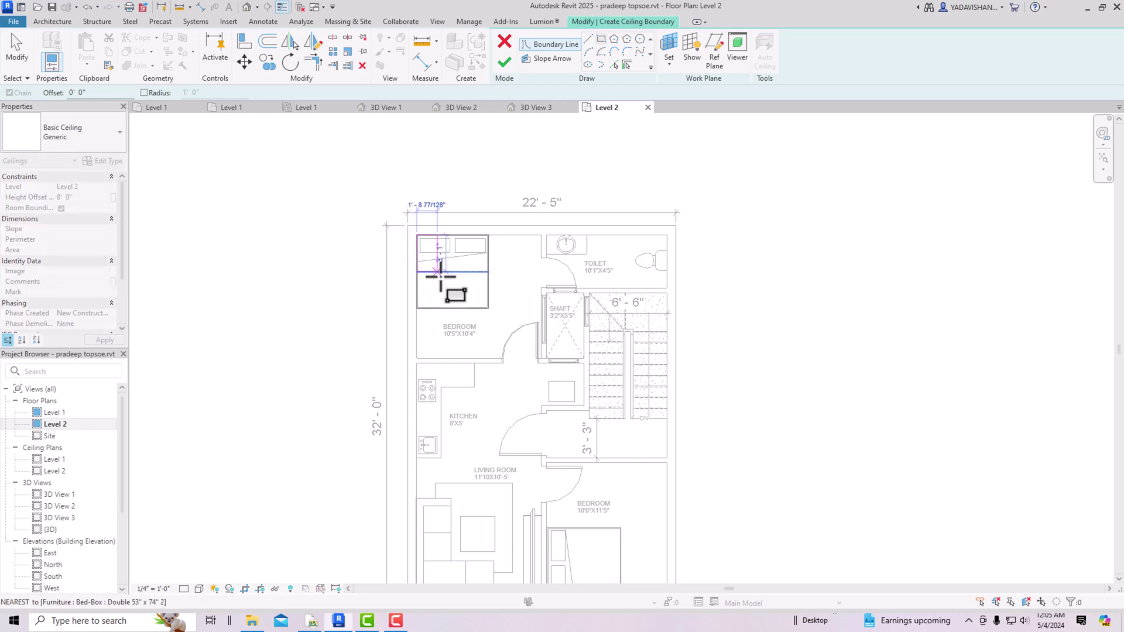
pyautogui.click(541, 358)
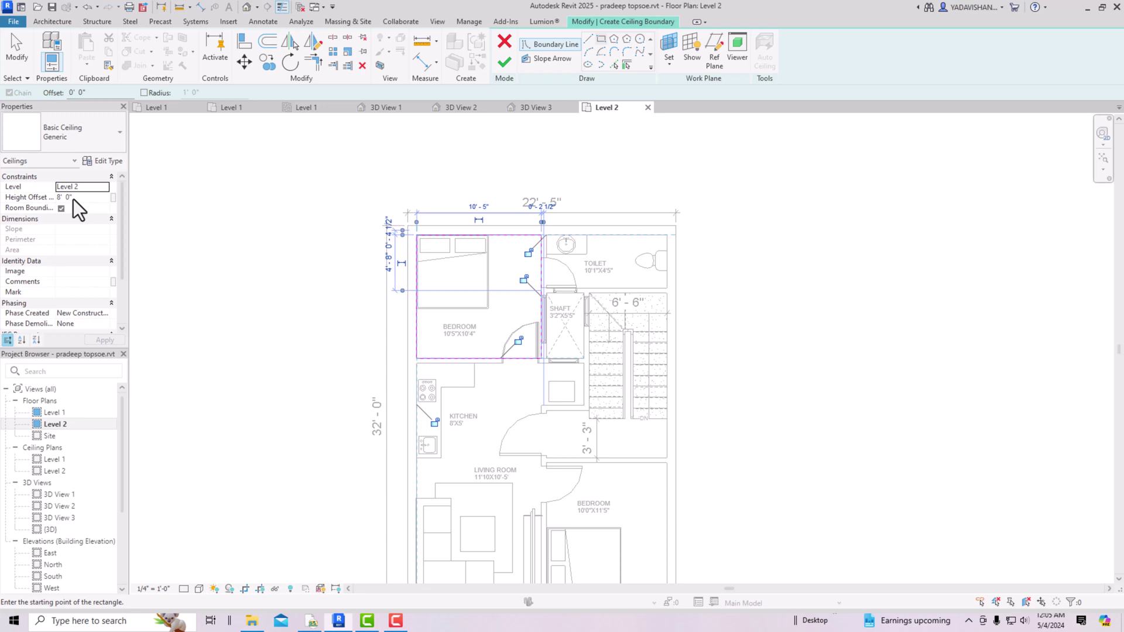
# Offset copies of the four bedroom ceiling boundary lines 1' 6" inward.
pyautogui.click(267, 42)
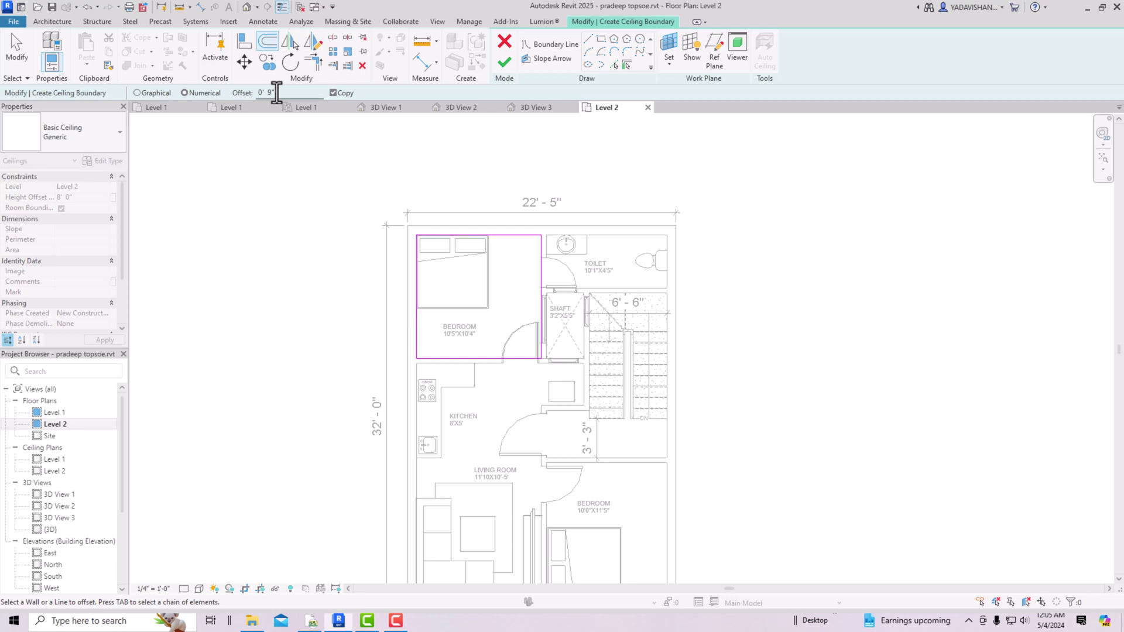
pyautogui.moveTo(276, 92); pyautogui.dragTo(235, 93)
pyautogui.write("1'6")
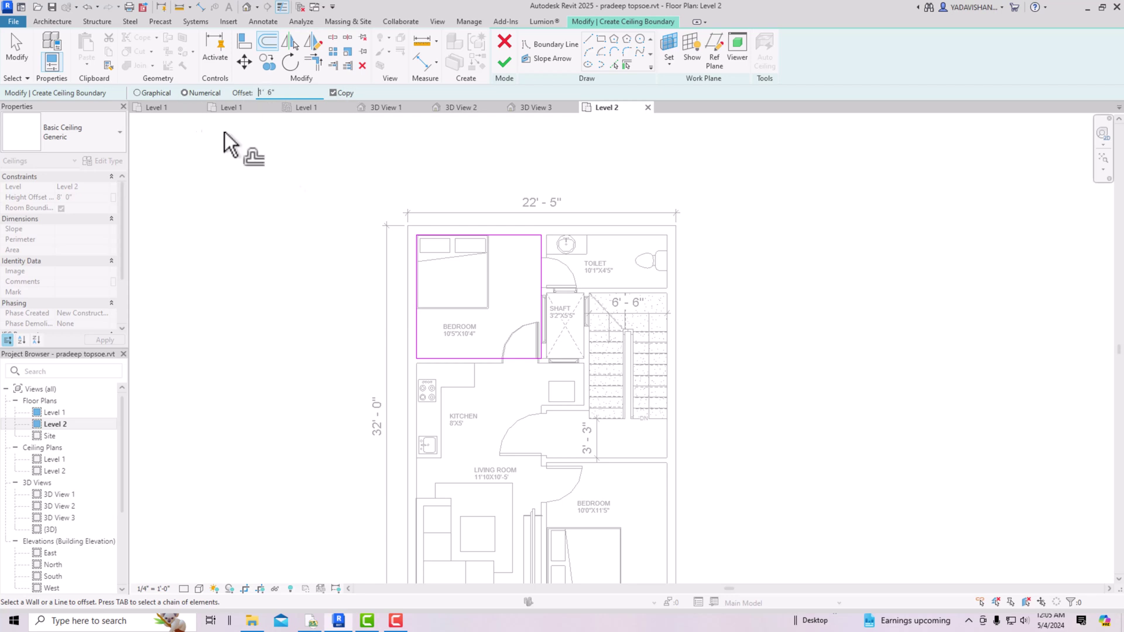
pyautogui.click(419, 271)
pyautogui.click(465, 237)
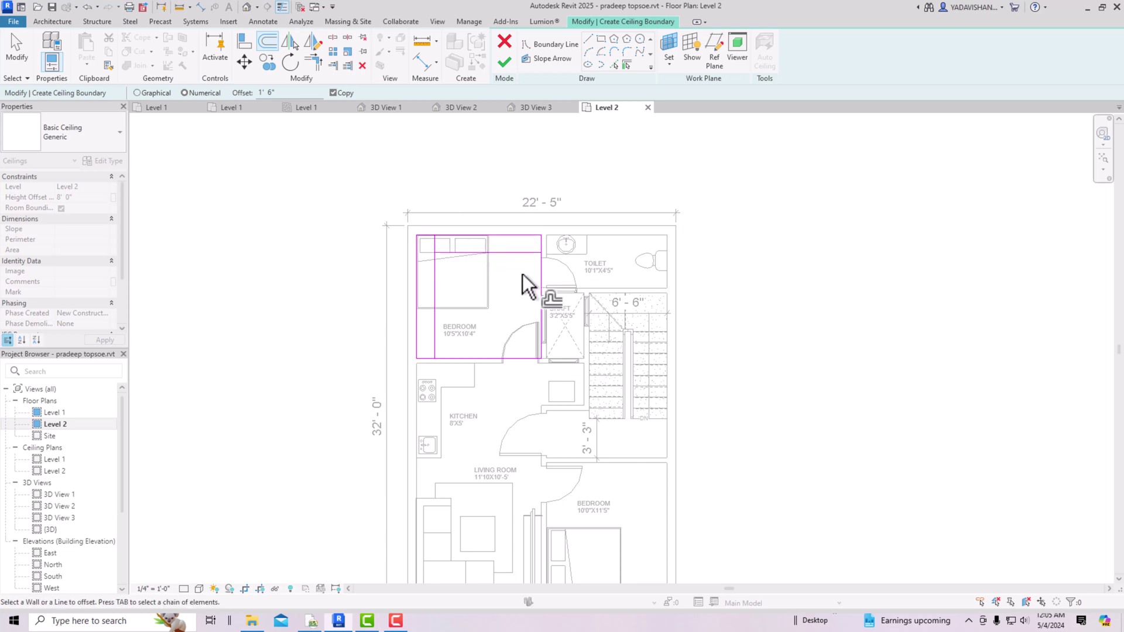
pyautogui.click(539, 282)
pyautogui.click(479, 355)
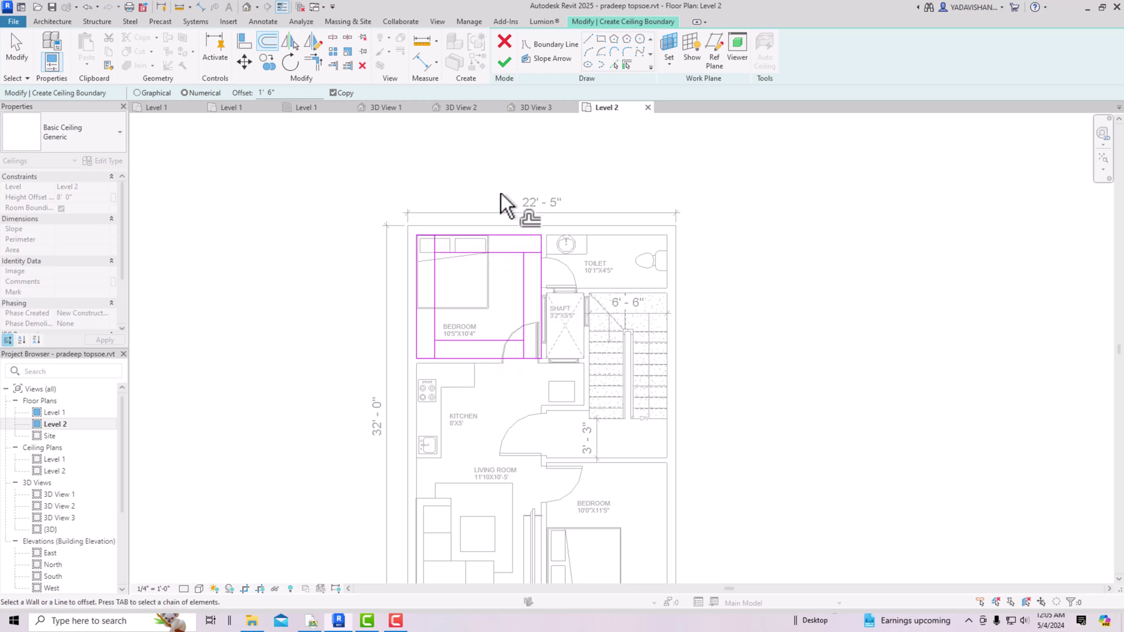
# Trim the offset lines at their corners into a closed inner rectangle and finish the bedroom's border ceiling.
pyautogui.click(318, 64)
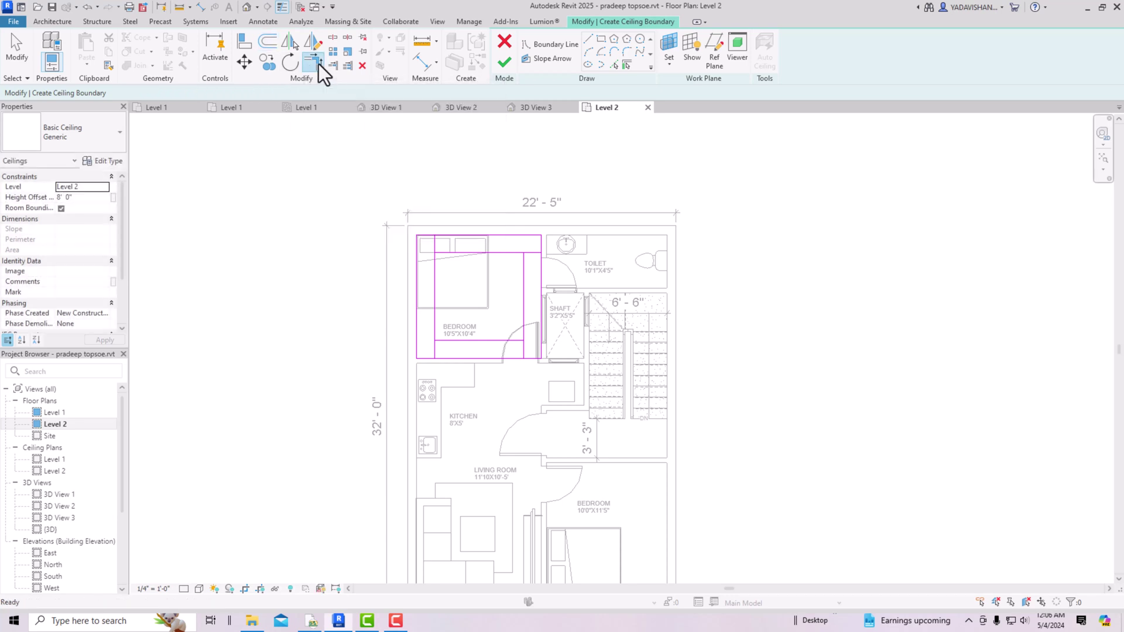
pyautogui.click(436, 280)
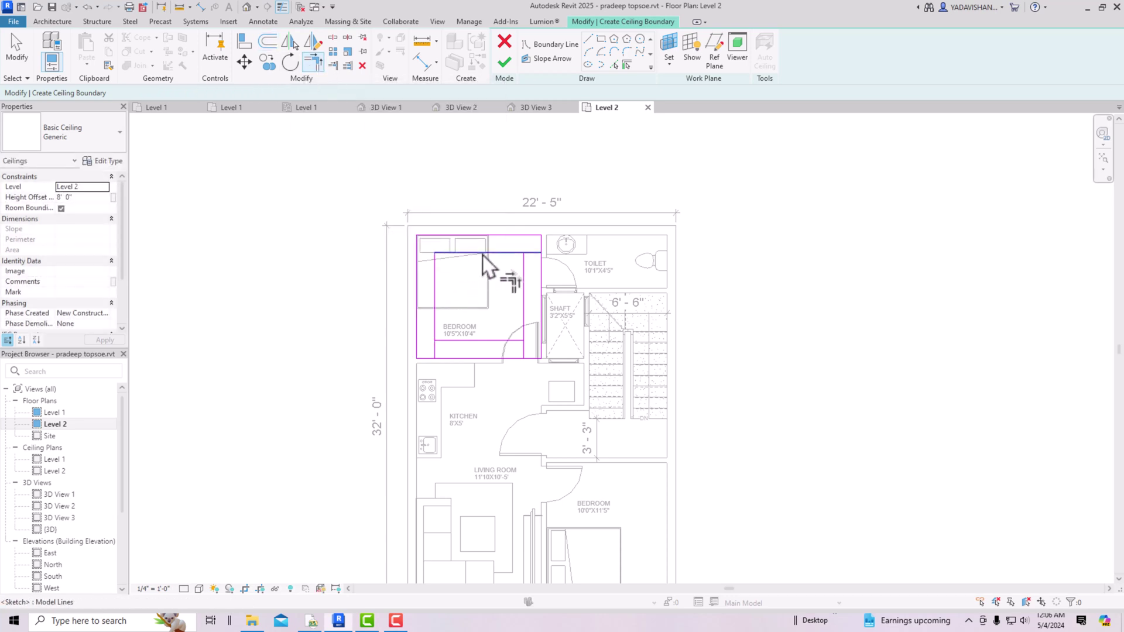
pyautogui.click(522, 325)
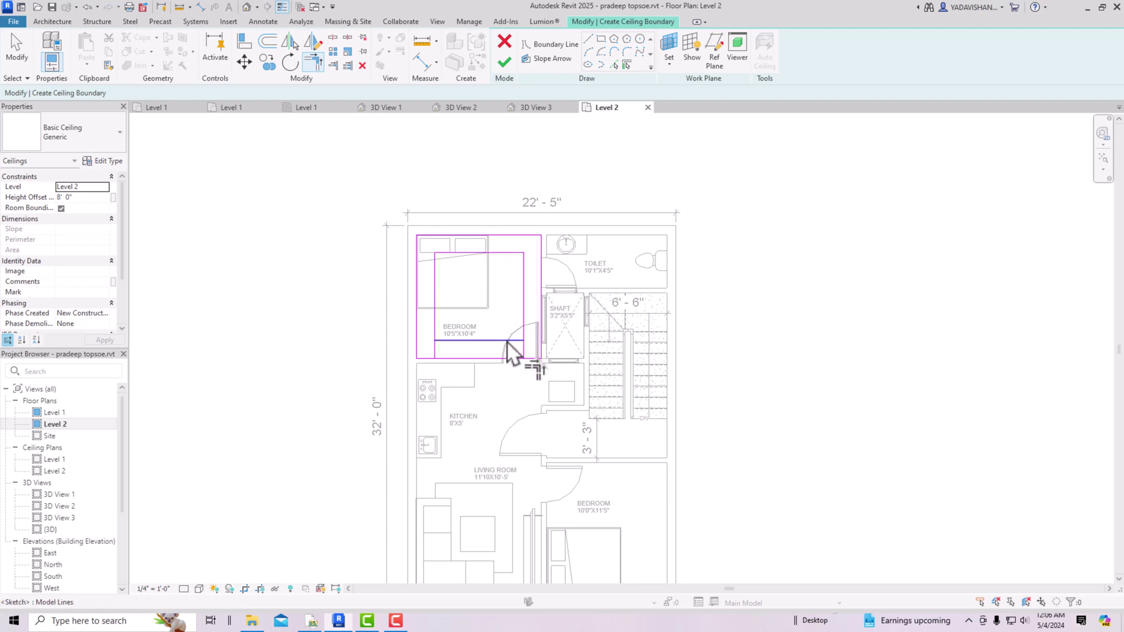
pyautogui.click(447, 340)
pyautogui.click(436, 336)
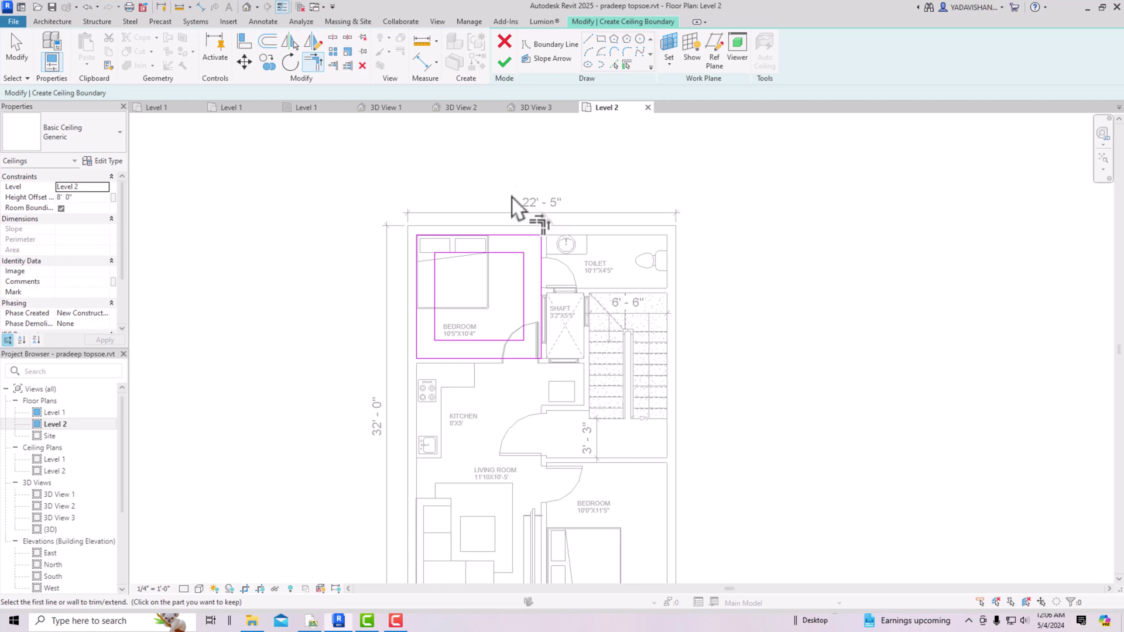
pyautogui.click(504, 62)
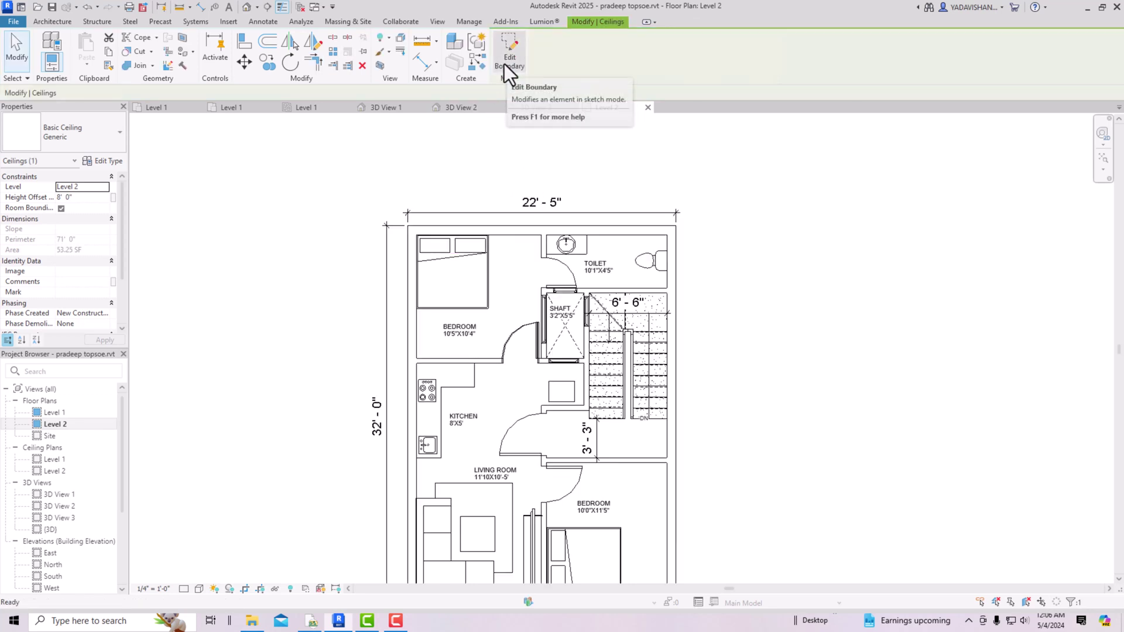
# Open the Level 2 ceiling plan and switch its visual style to one that shows surfaces in colour.
pyautogui.doubleClick(54, 470)
pyautogui.scroll(3, 641, 285)
pyautogui.scroll(2, 473, 252)
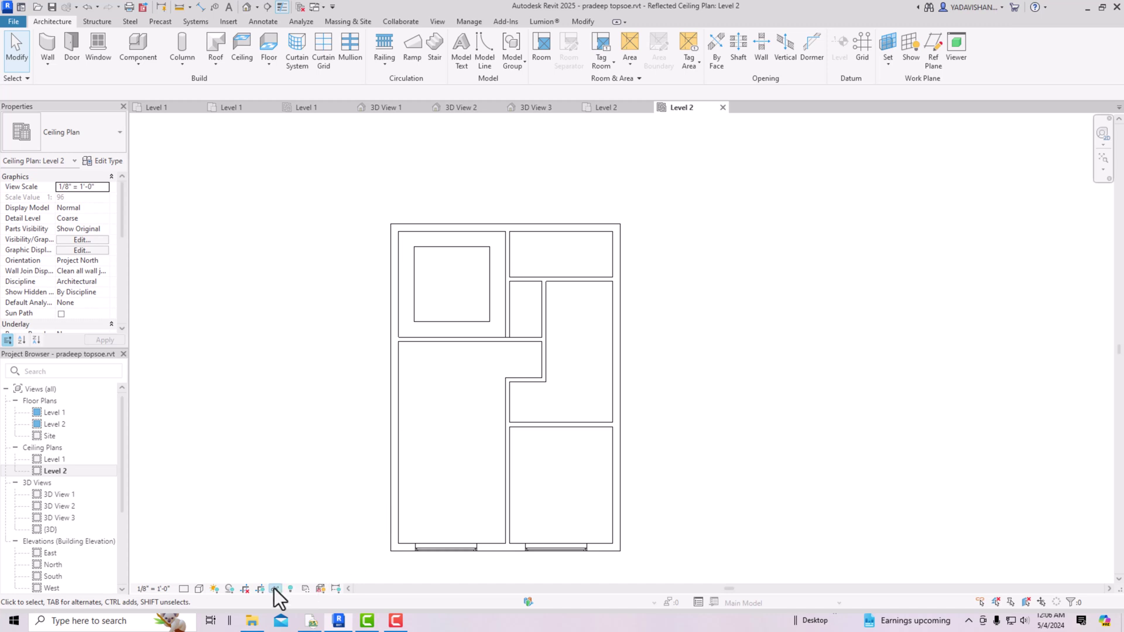
pyautogui.click(199, 589)
pyautogui.click(233, 551)
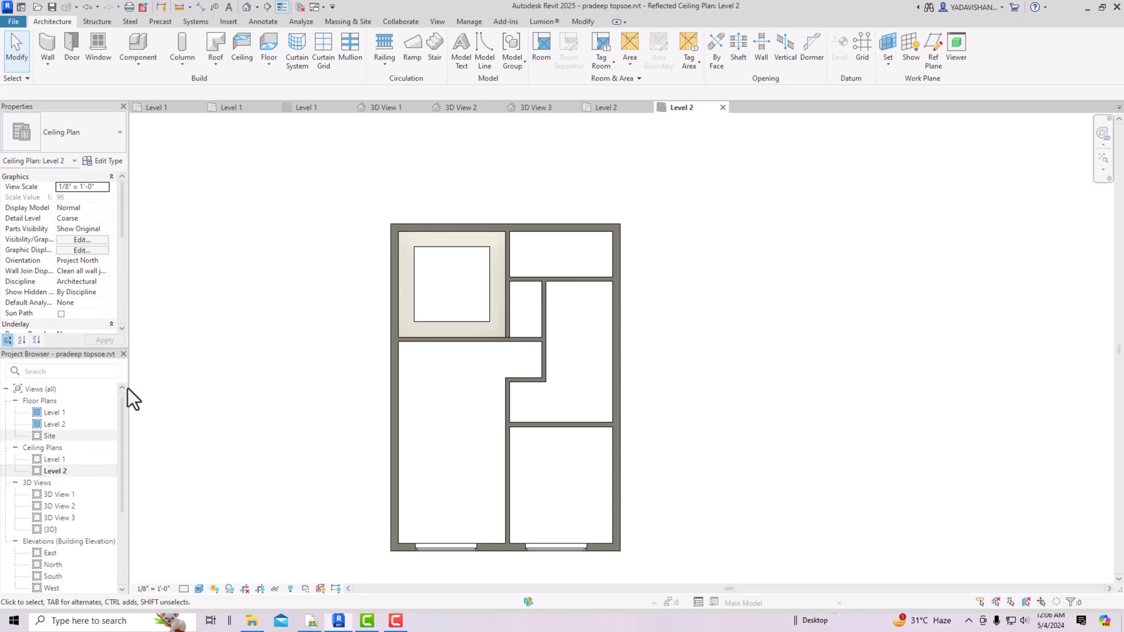
# Start a sketched ceiling of type 2' x 2' ACT System on Level 2 with a height offset of 8' 6".
pyautogui.click(241, 59)
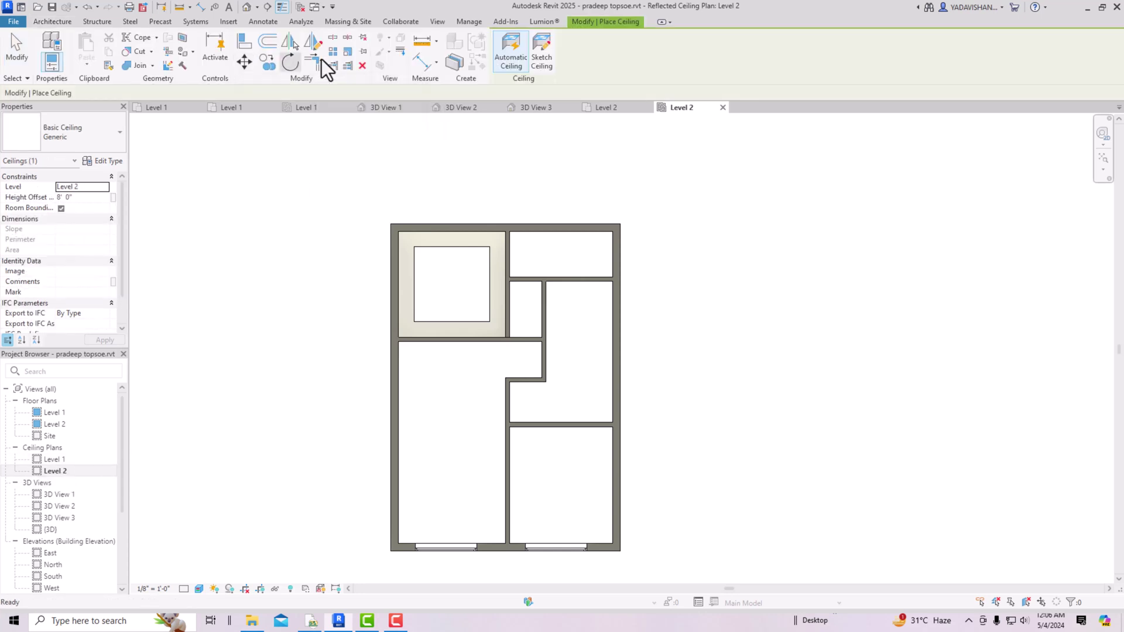
pyautogui.click(540, 55)
pyautogui.click(93, 139)
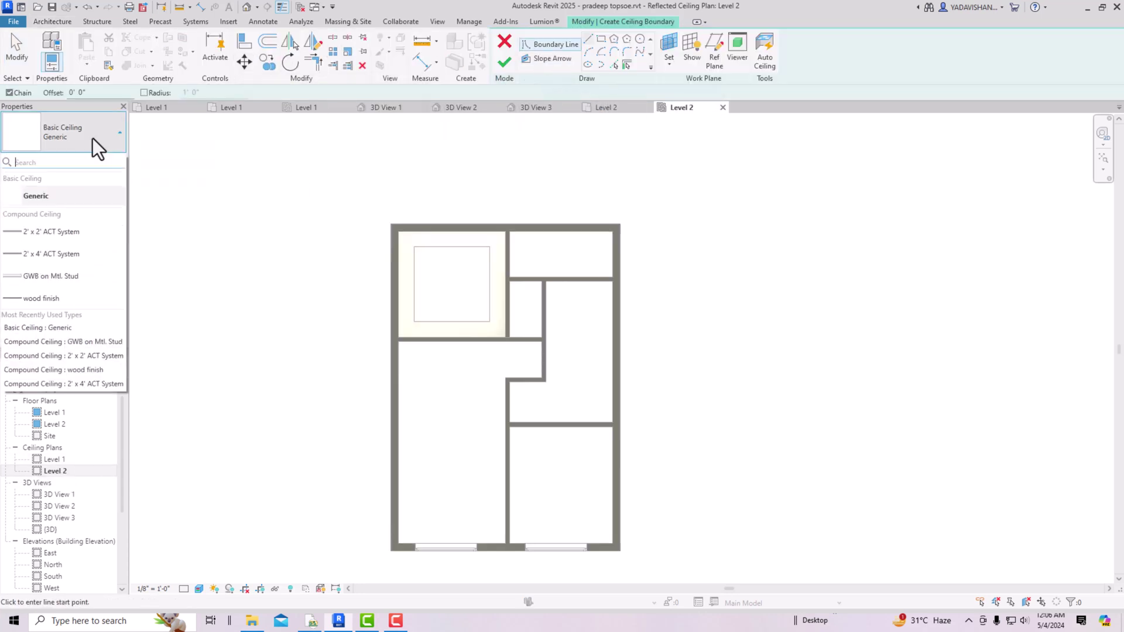
pyautogui.click(44, 236)
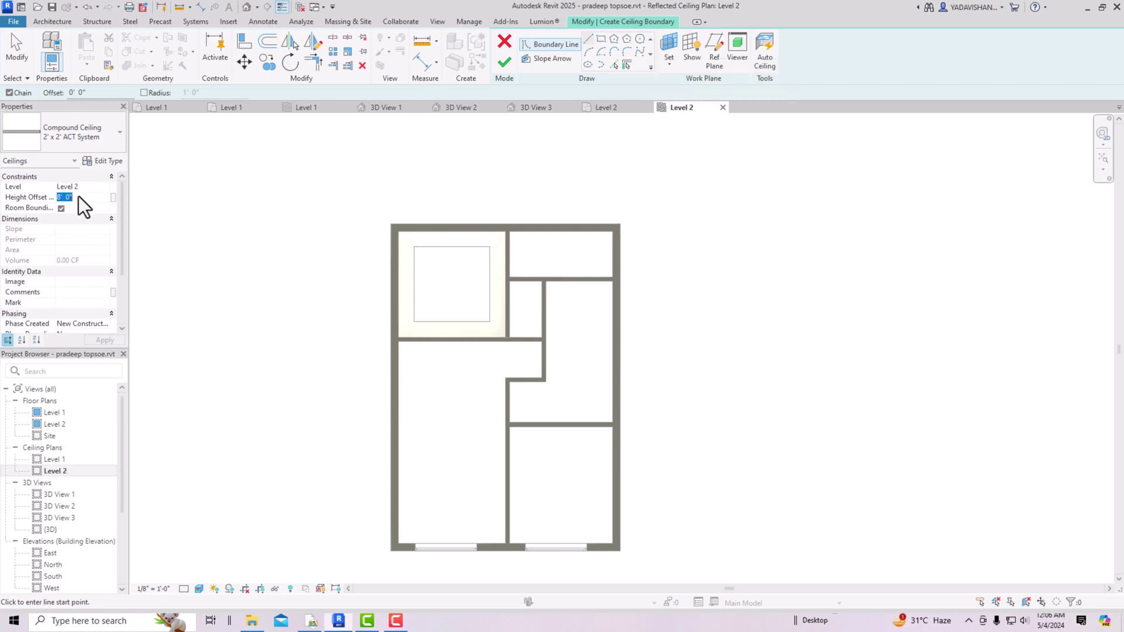
pyautogui.write('8')
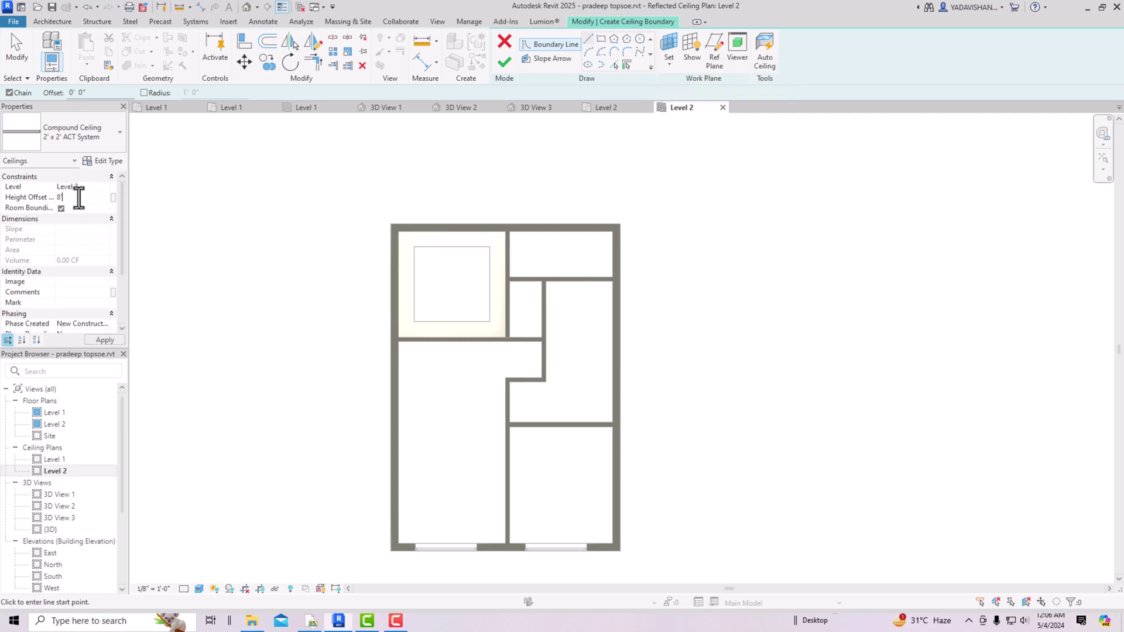
pyautogui.write("'6")
pyautogui.click(96, 336)
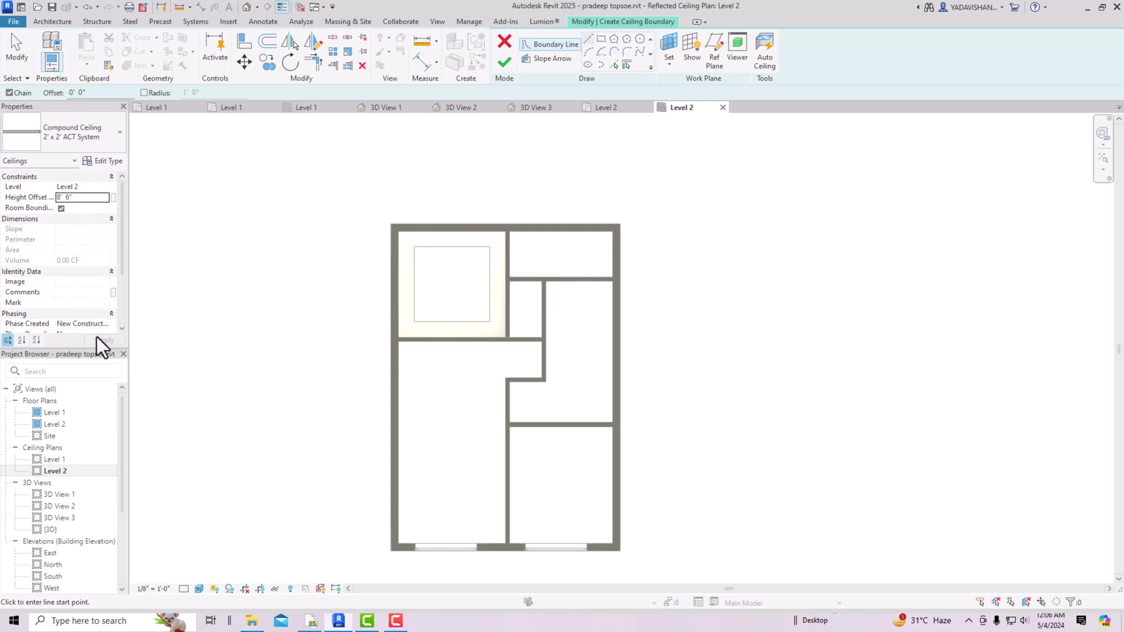
# Draw a rectangular ceiling boundary along the inner walls of the bedroom beside the toilet and finish the sketch.
pyautogui.click(602, 39)
pyautogui.click(399, 231)
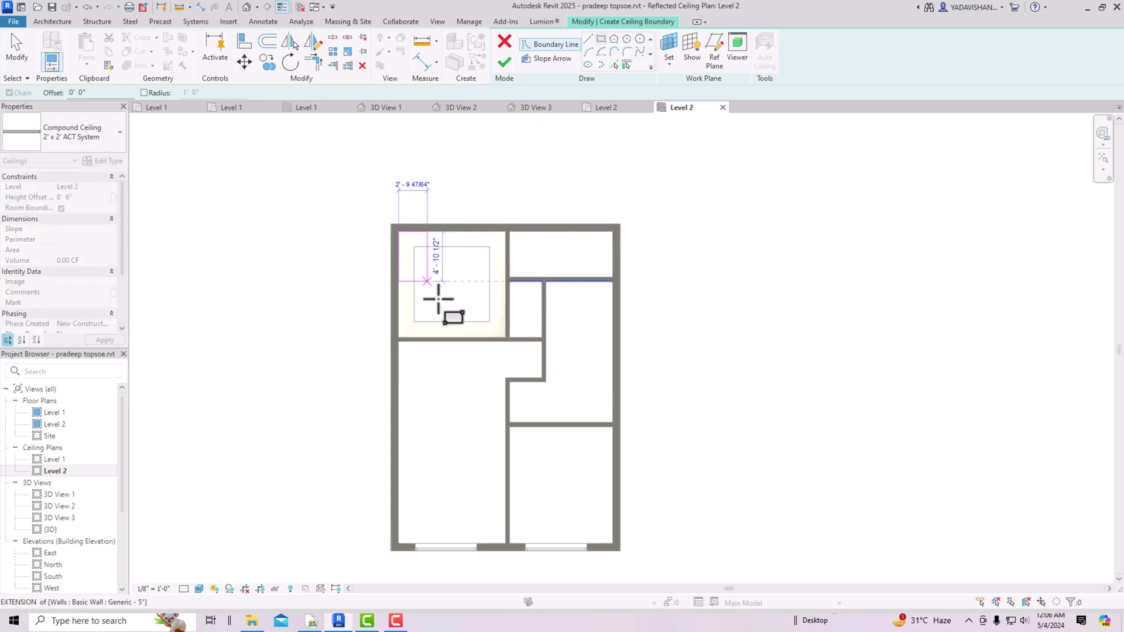
pyautogui.click(505, 337)
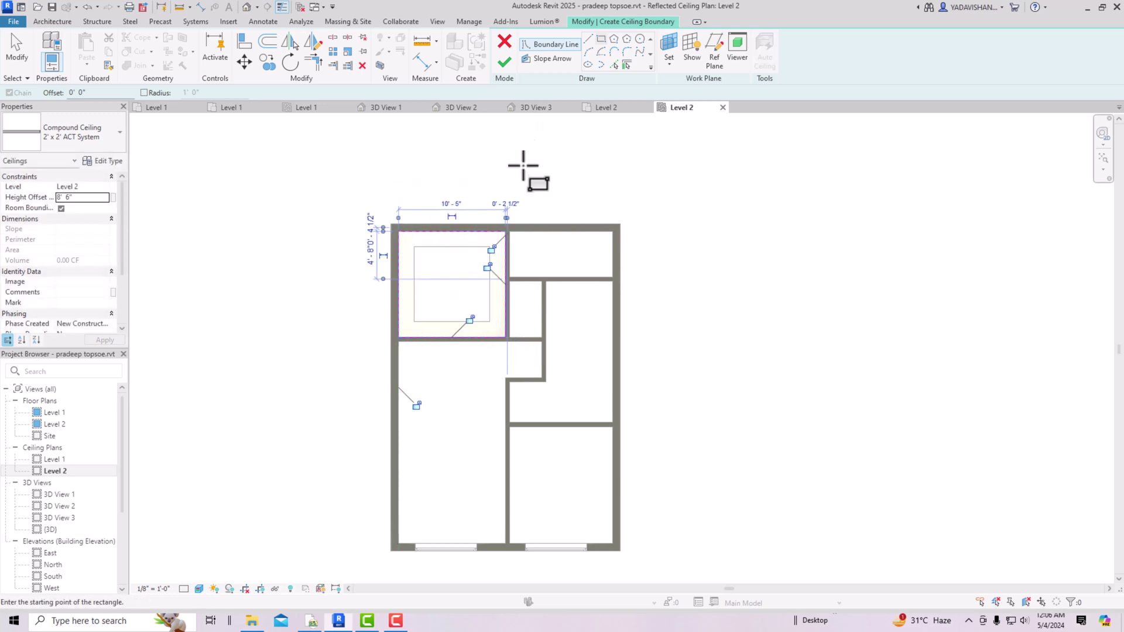
pyautogui.click(505, 62)
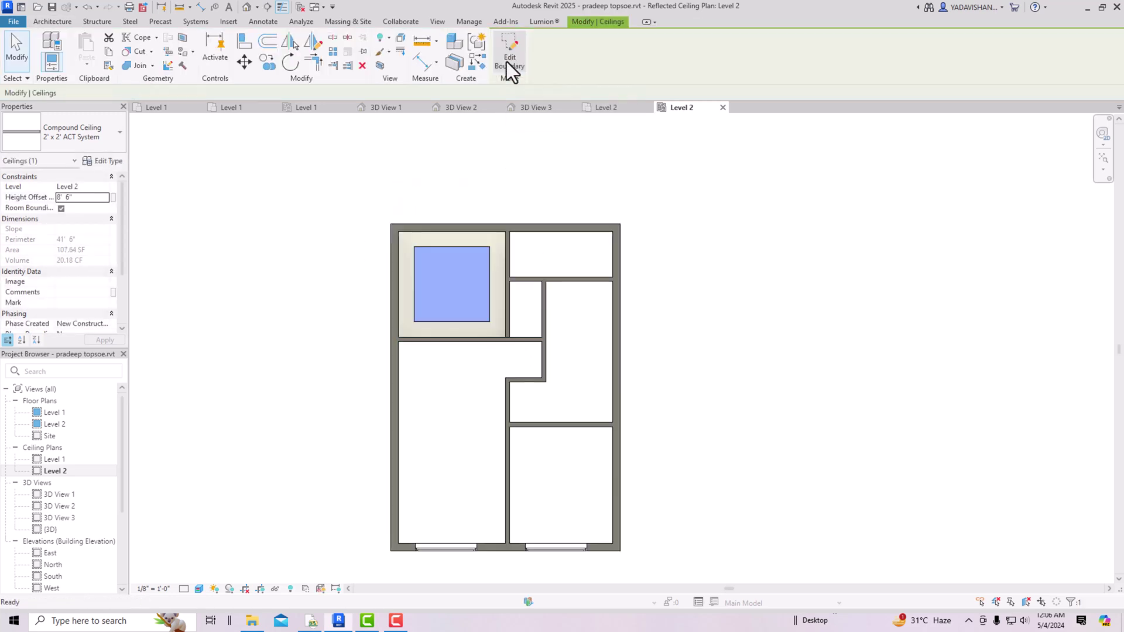
pyautogui.click(270, 258)
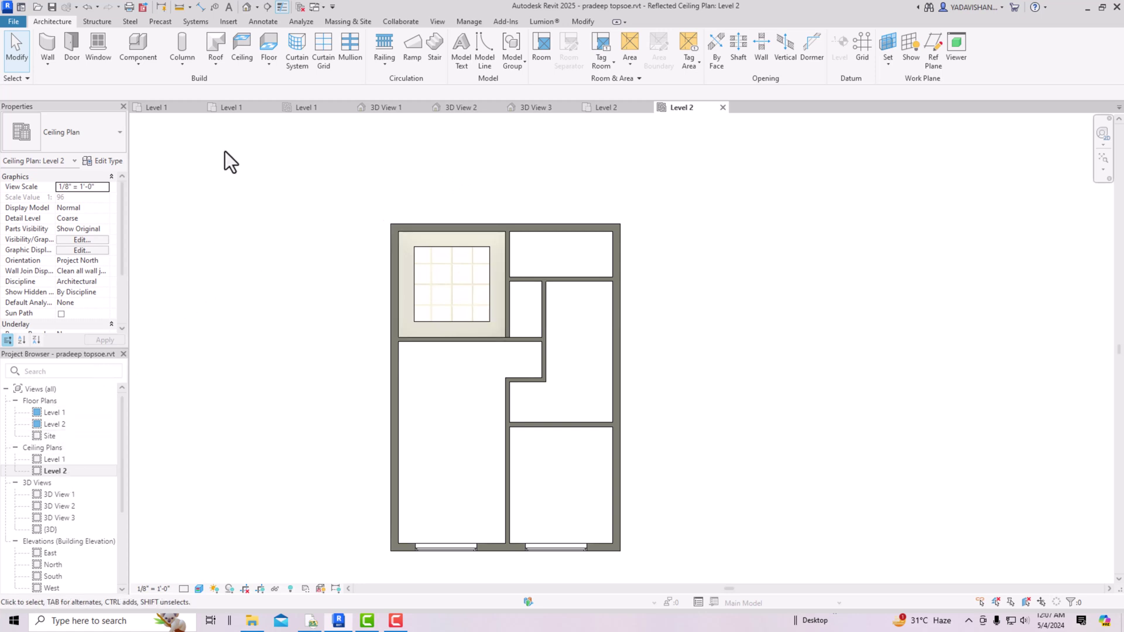
# Load the family Ceiling Light - Flat Round.rfa from the US library's Lighting, Architectural, Internal folder.
pyautogui.click(228, 21)
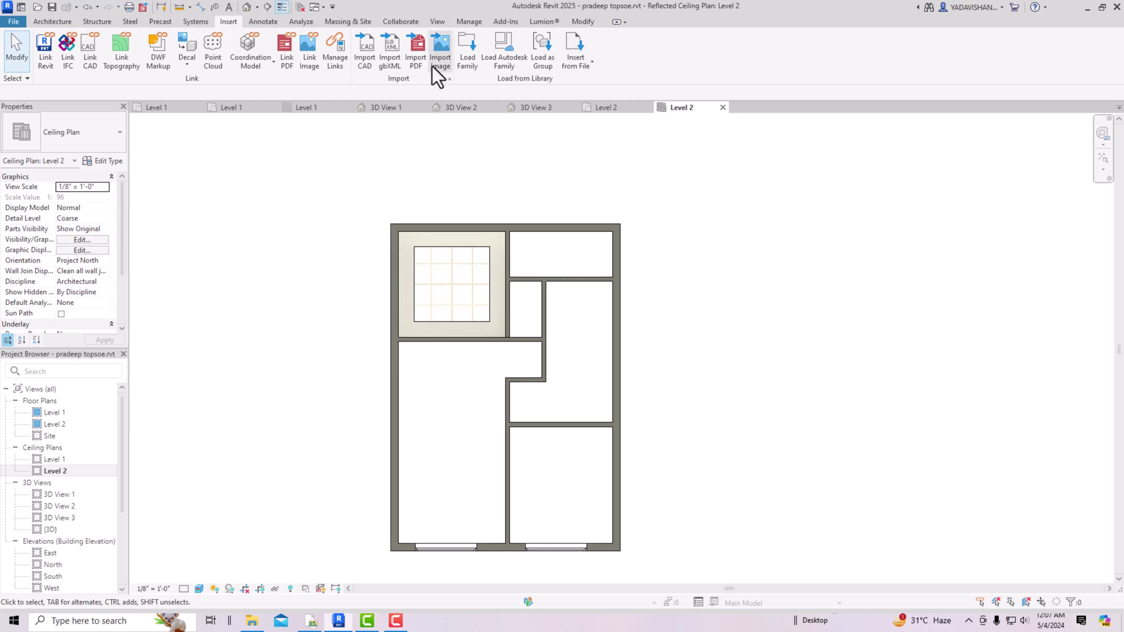
pyautogui.click(462, 66)
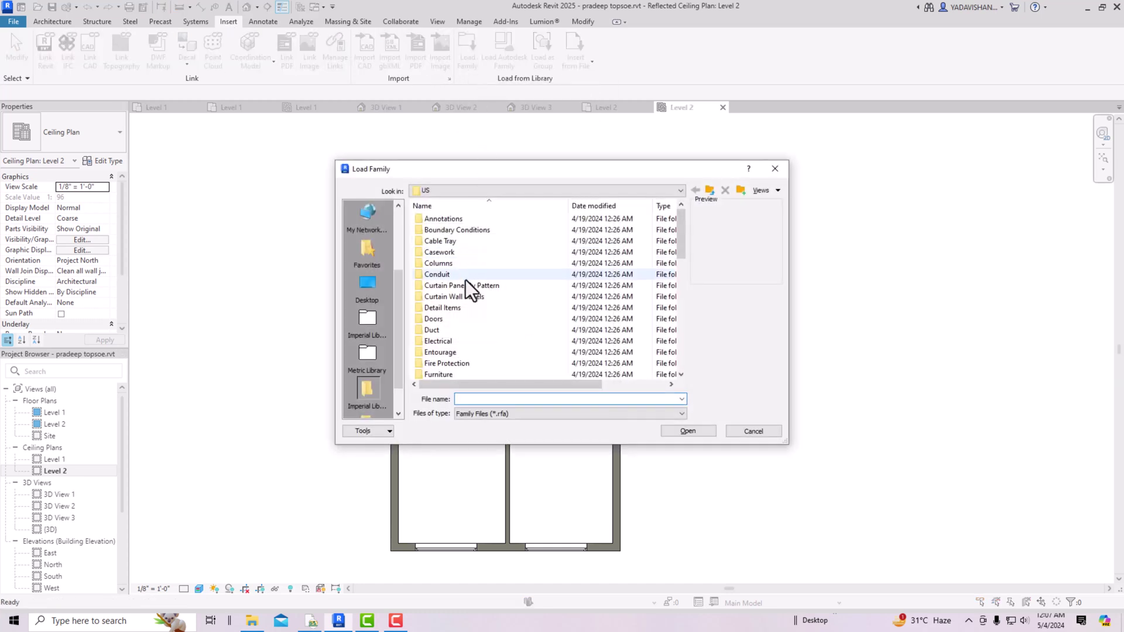
pyautogui.scroll(-4, 467, 287)
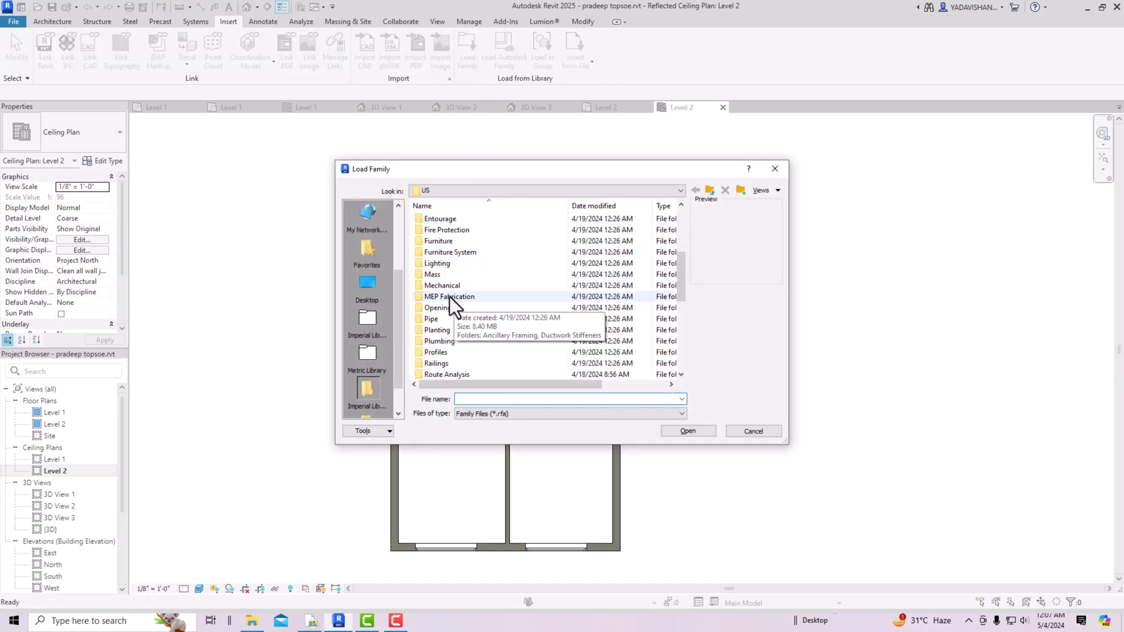
pyautogui.doubleClick(445, 265)
pyautogui.click(448, 220)
pyautogui.doubleClick(447, 220)
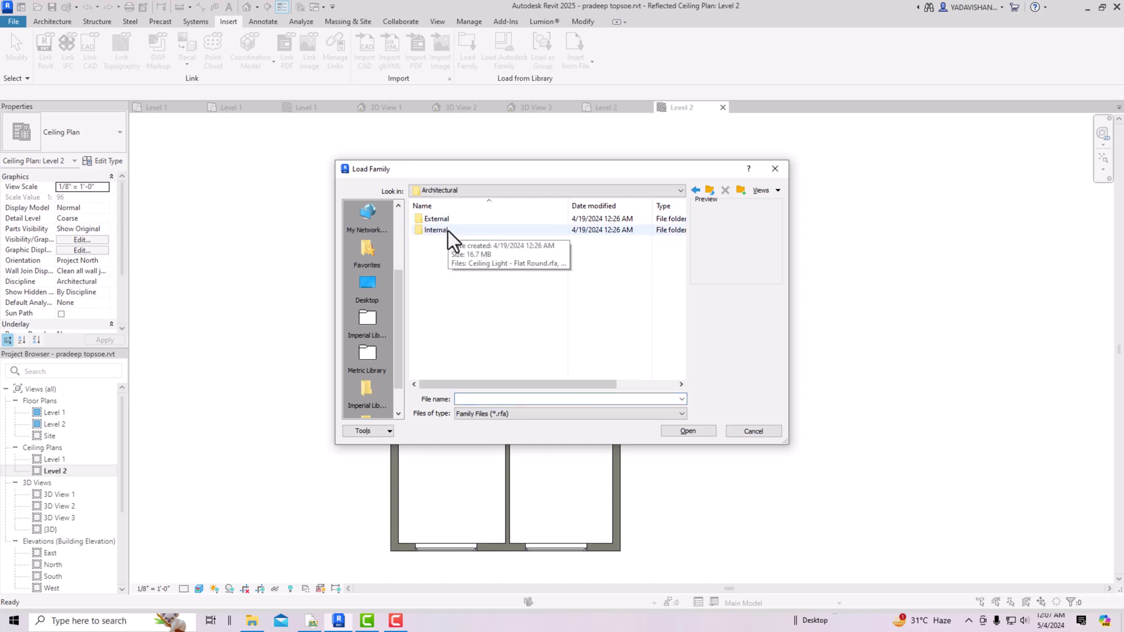
pyautogui.doubleClick(448, 230)
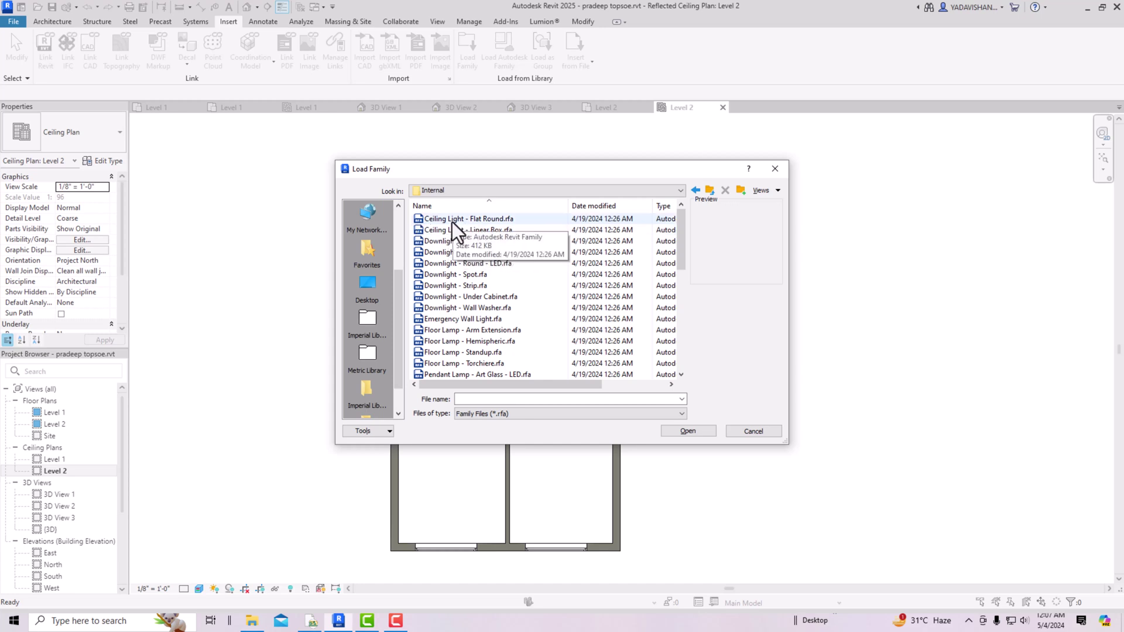
pyautogui.click(452, 222)
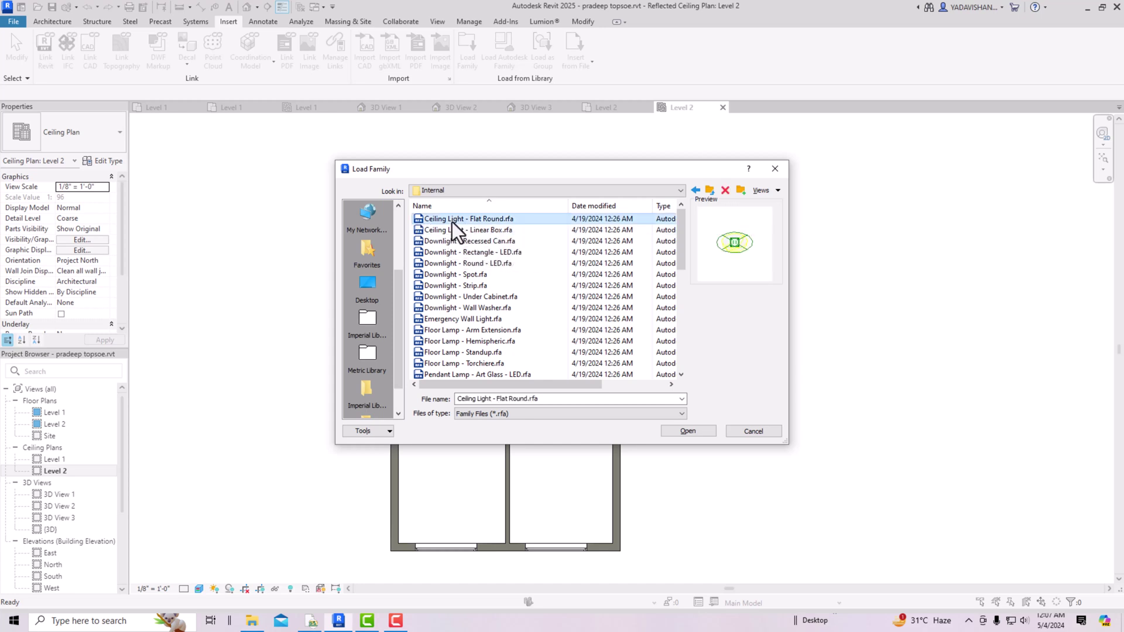
pyautogui.click(686, 432)
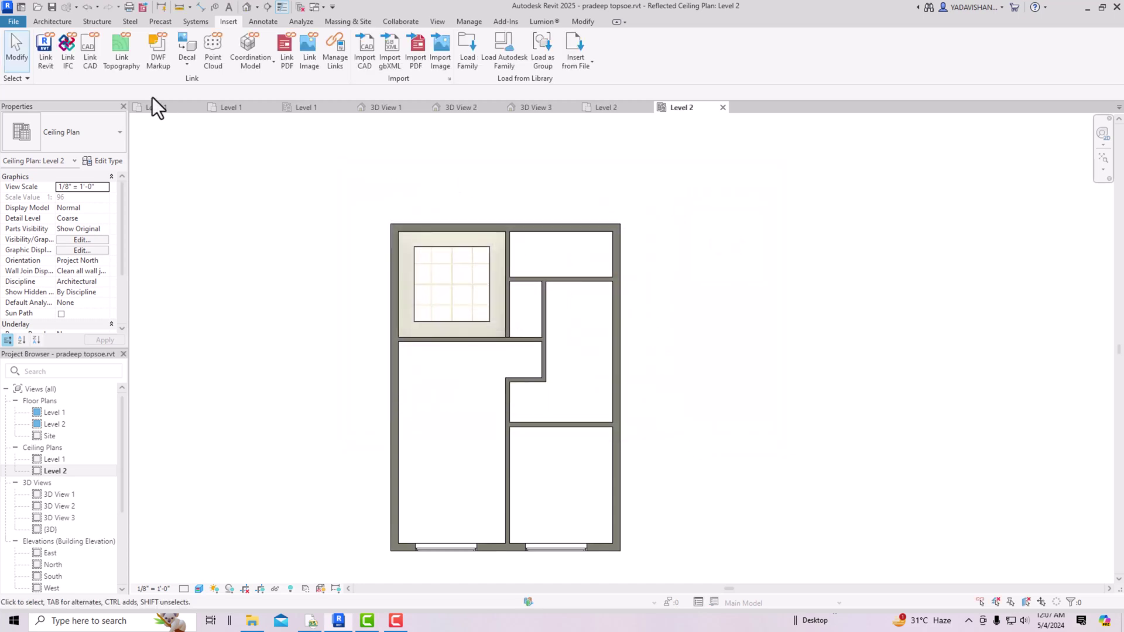
# Place Ceiling Light - Flat Round 60W - 120V fixtures at the four corners of the bedroom's border ceiling.
pyautogui.click(42, 21)
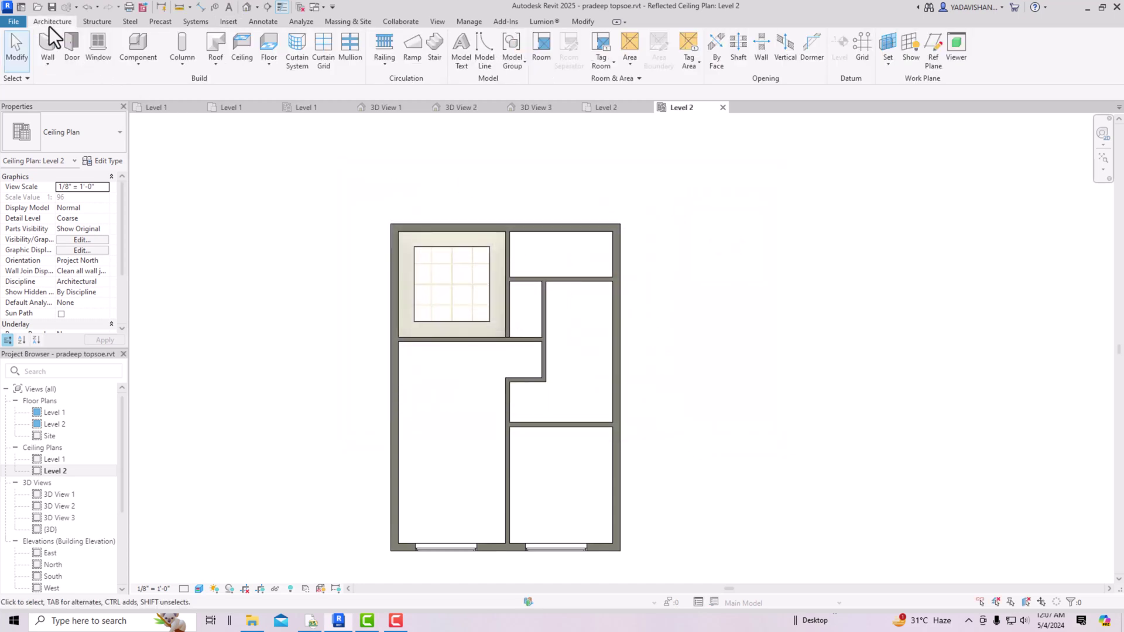
pyautogui.click(135, 45)
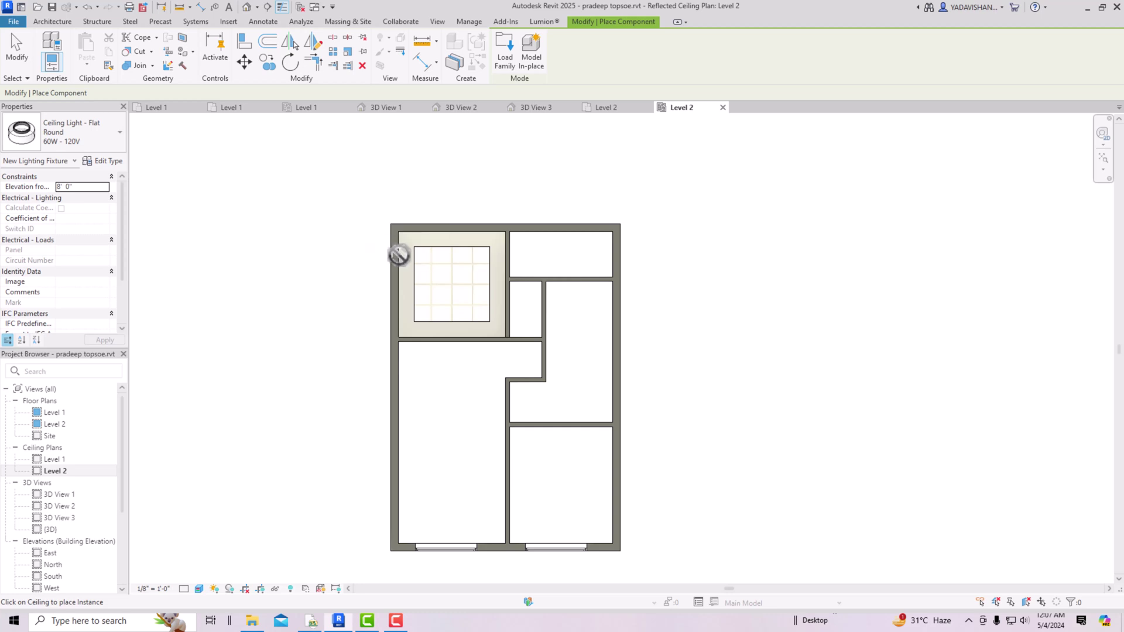
pyautogui.scroll(3, 406, 255)
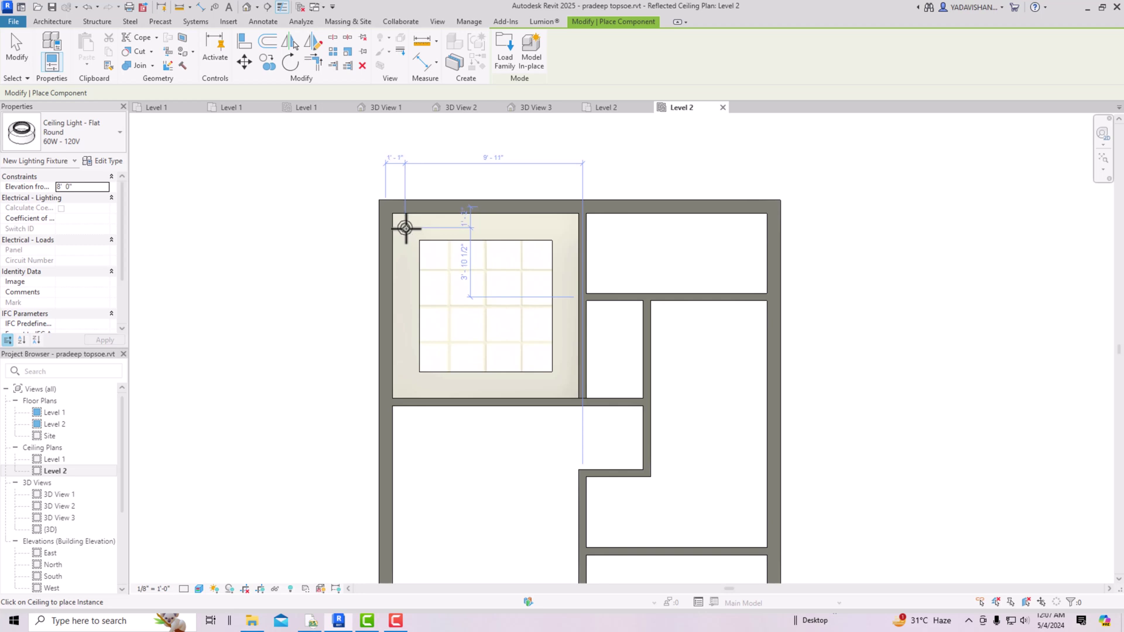
pyautogui.click(405, 228)
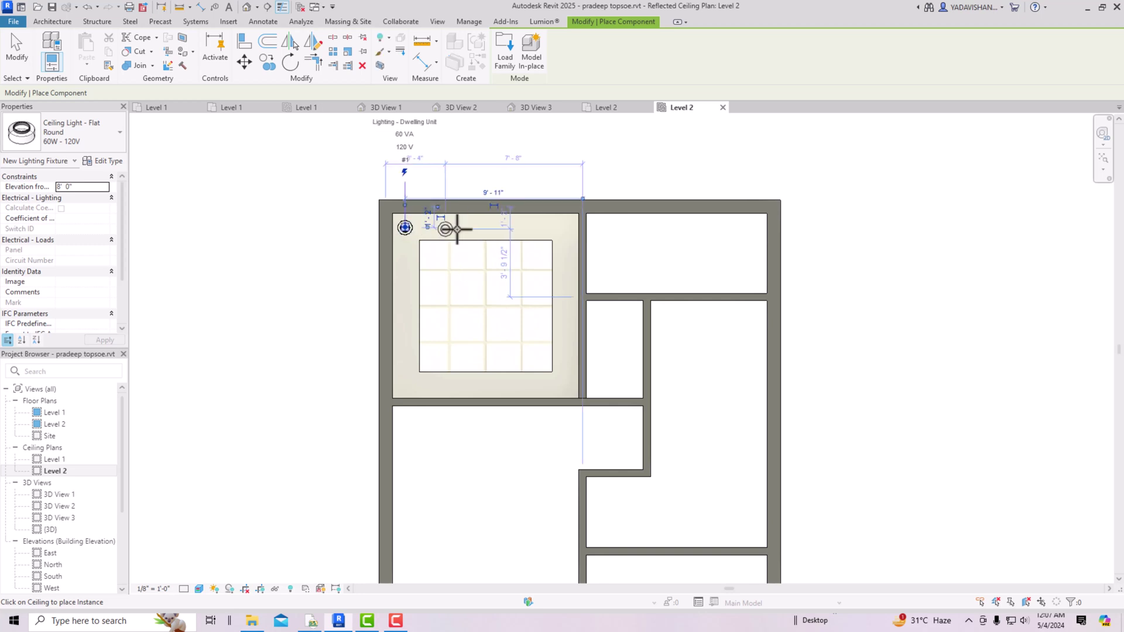
pyautogui.click(568, 228)
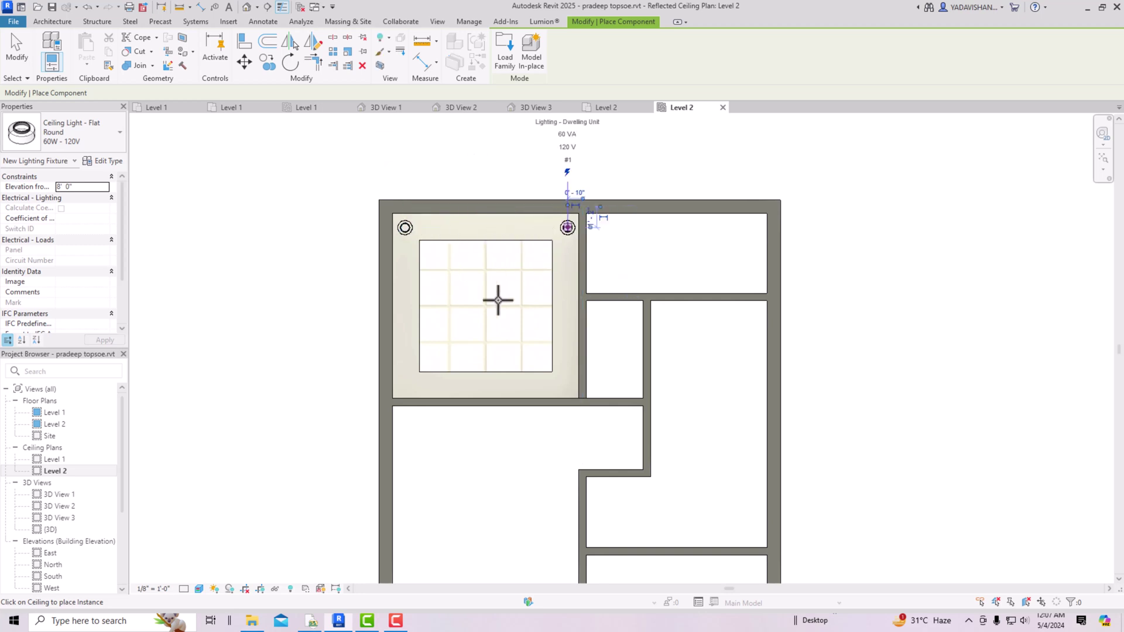
pyautogui.click(408, 387)
pyautogui.click(567, 385)
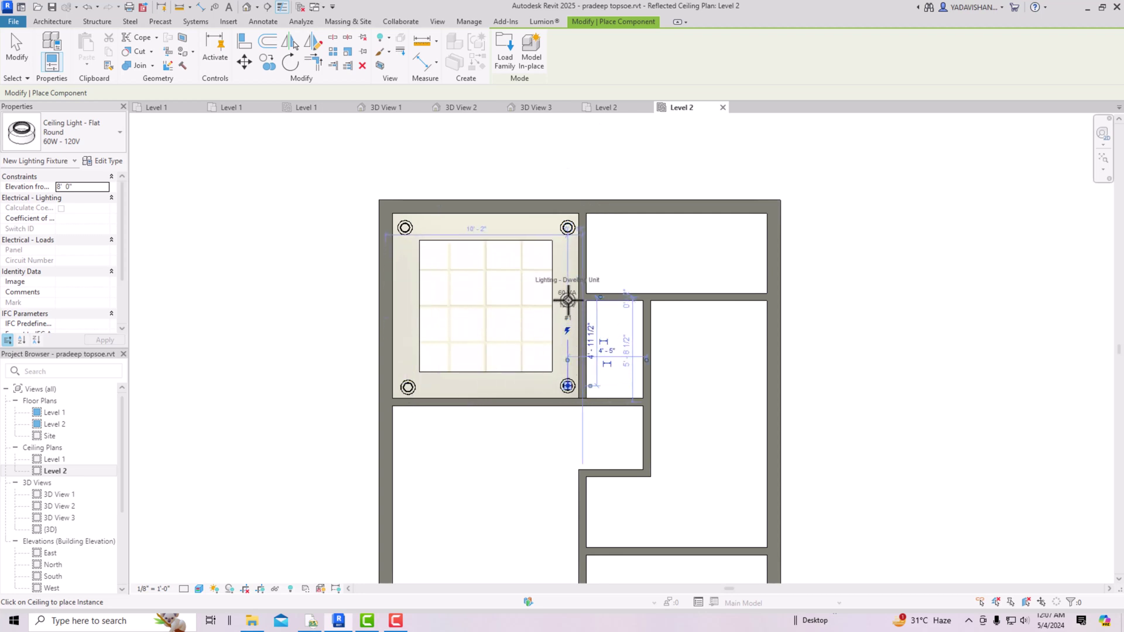
# Add two more flat round ceiling lights midway along the two vertical sides of the border ceiling and end placement.
pyautogui.click(567, 300)
pyautogui.click(404, 303)
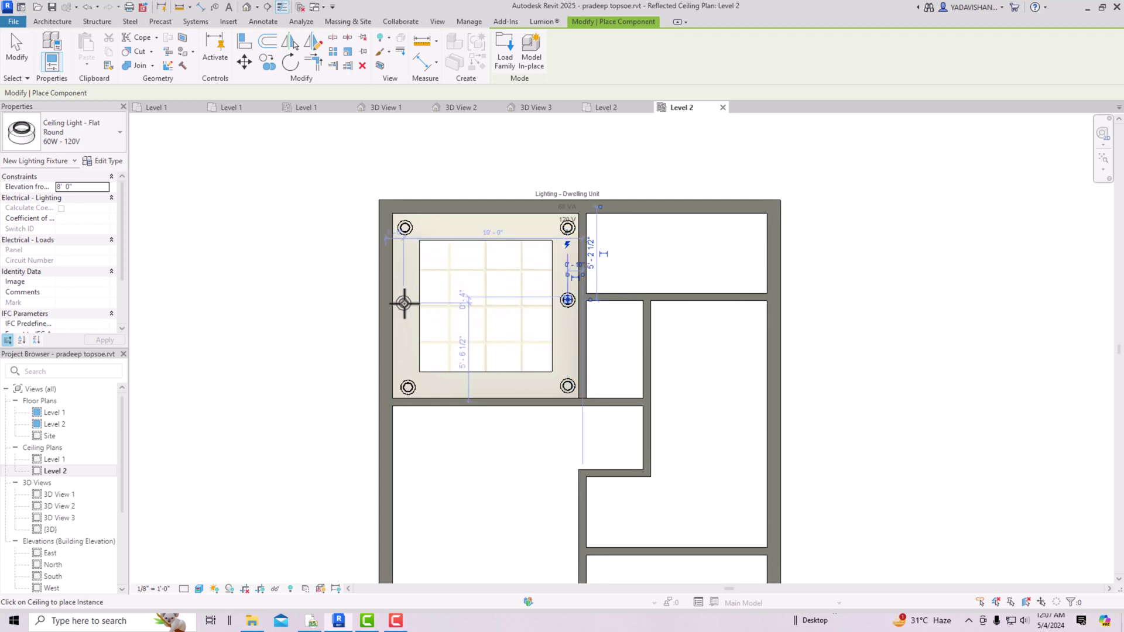
pyautogui.press('Escape')
pyautogui.press('Escape')
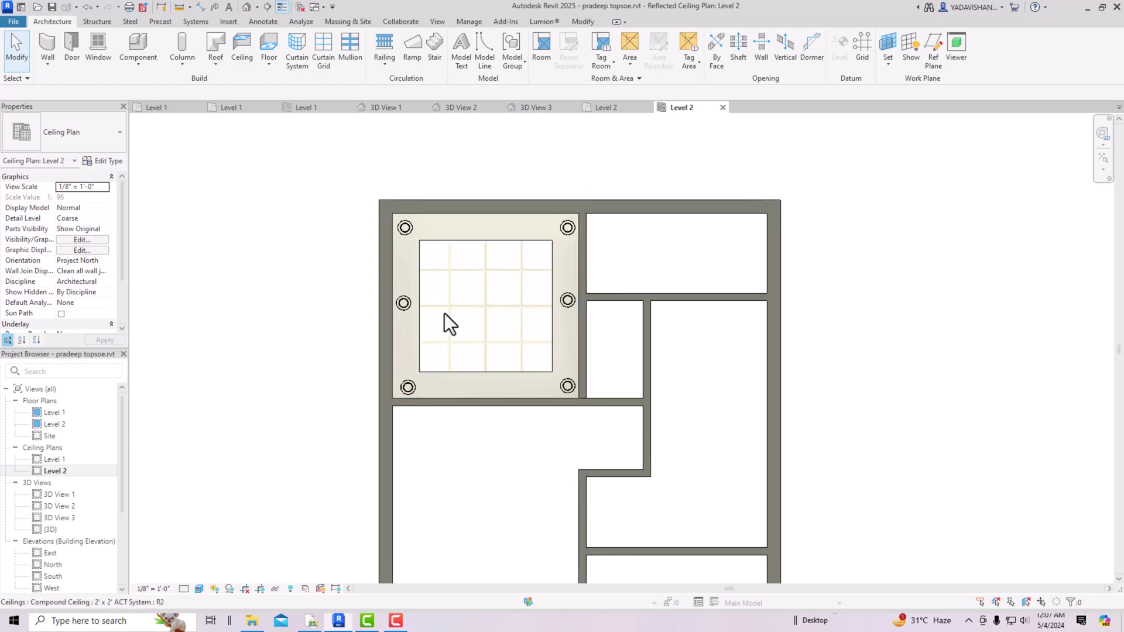
# Browse the Internal lighting families and load Pendant Light - Linear - 1 Lamp.rfa into the project.
pyautogui.click(229, 22)
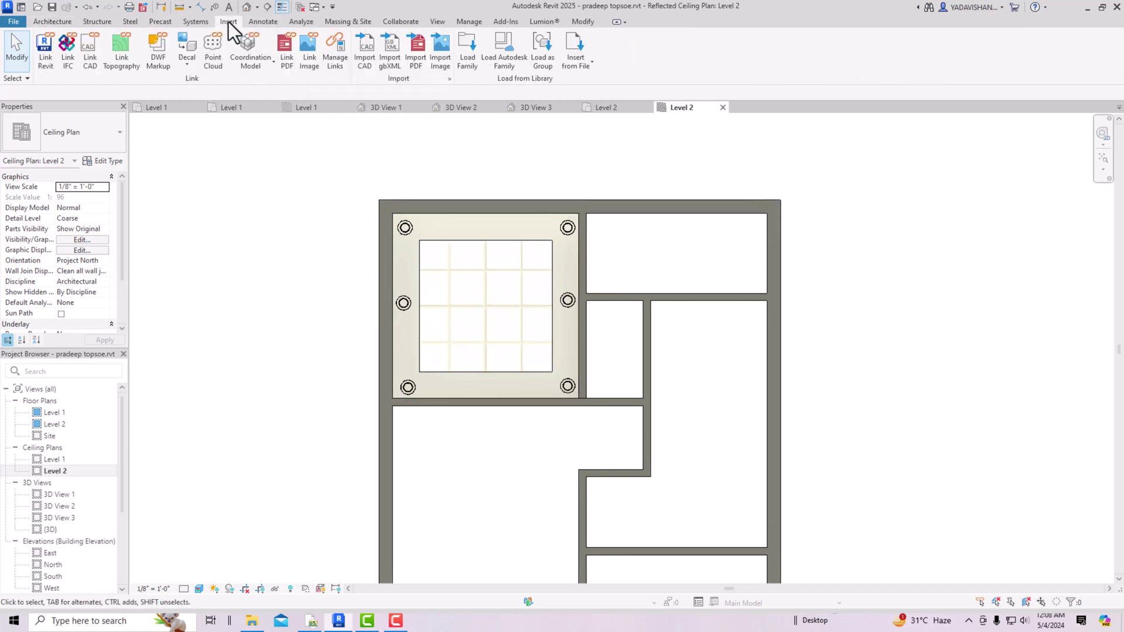
pyautogui.click(472, 67)
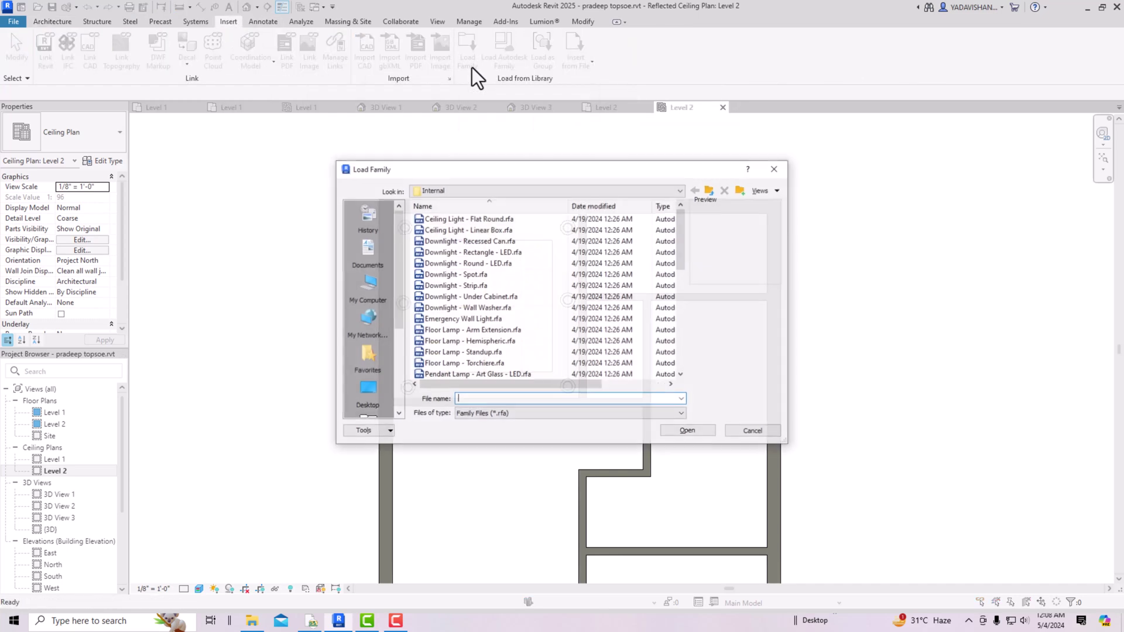
pyautogui.click(486, 267)
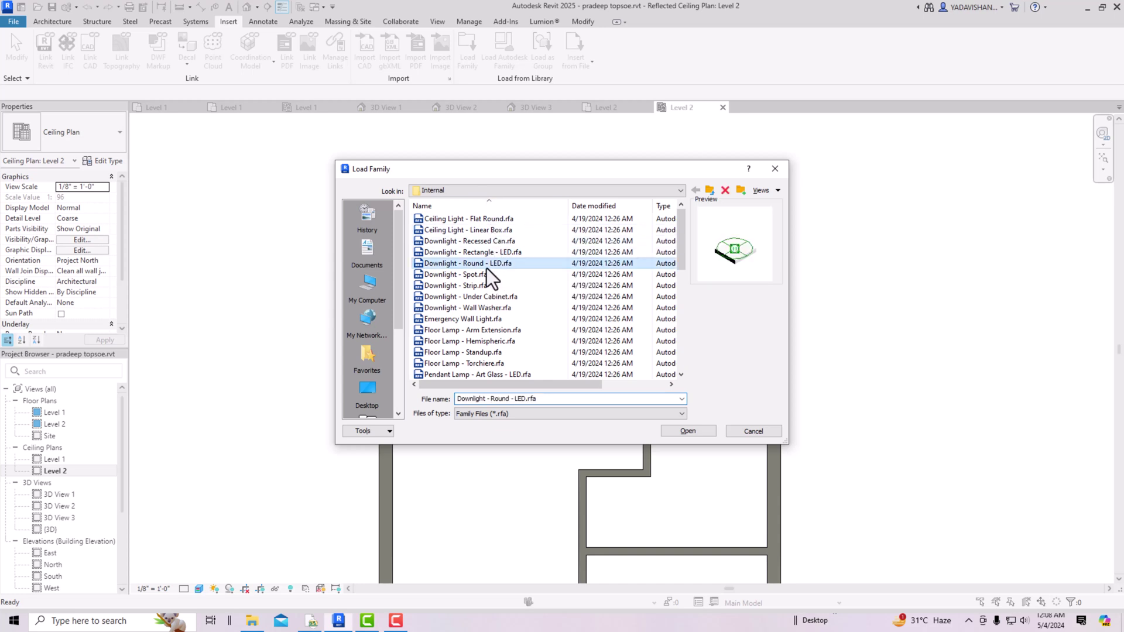
pyautogui.click(485, 274)
pyautogui.click(482, 284)
pyautogui.click(486, 297)
pyautogui.click(489, 317)
pyautogui.scroll(-1, 494, 318)
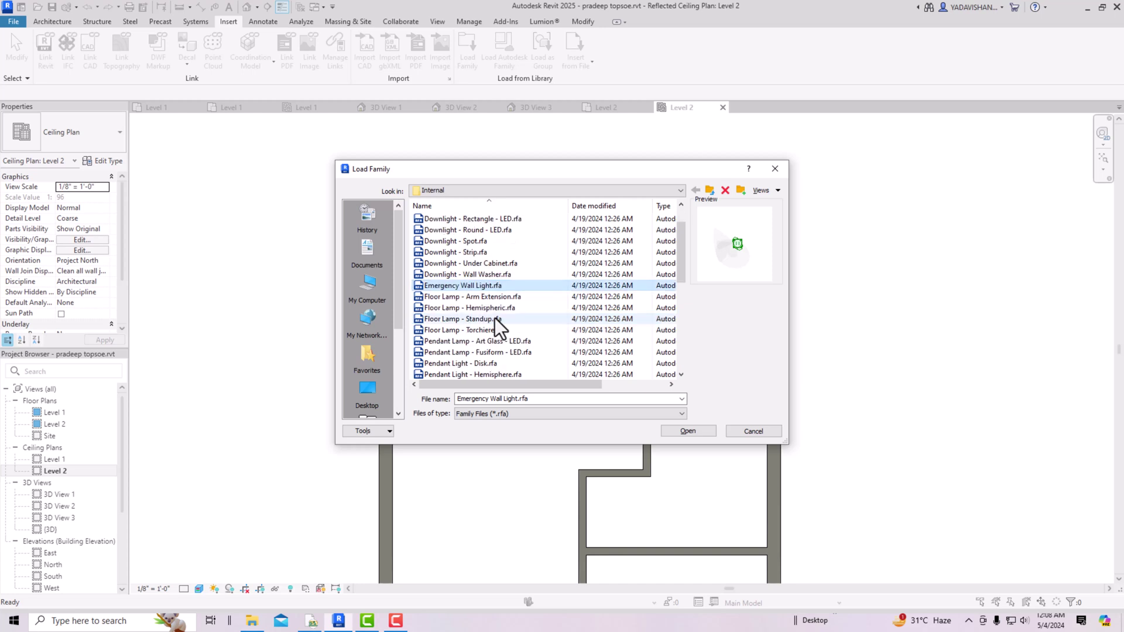
pyautogui.scroll(-3, 494, 318)
pyautogui.click(469, 289)
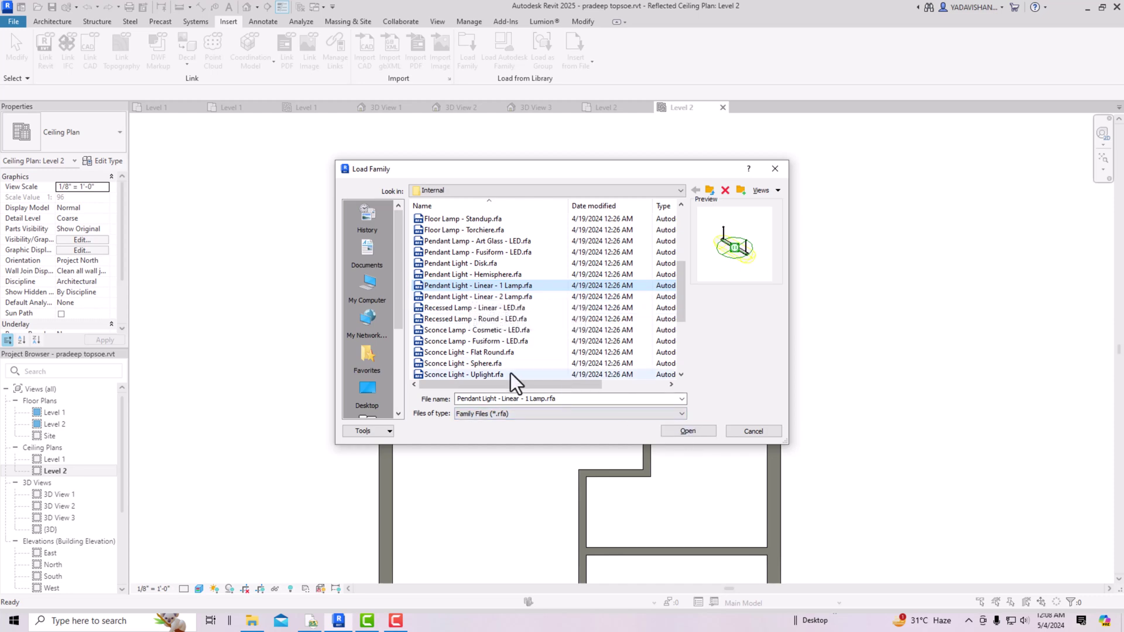
pyautogui.click(690, 433)
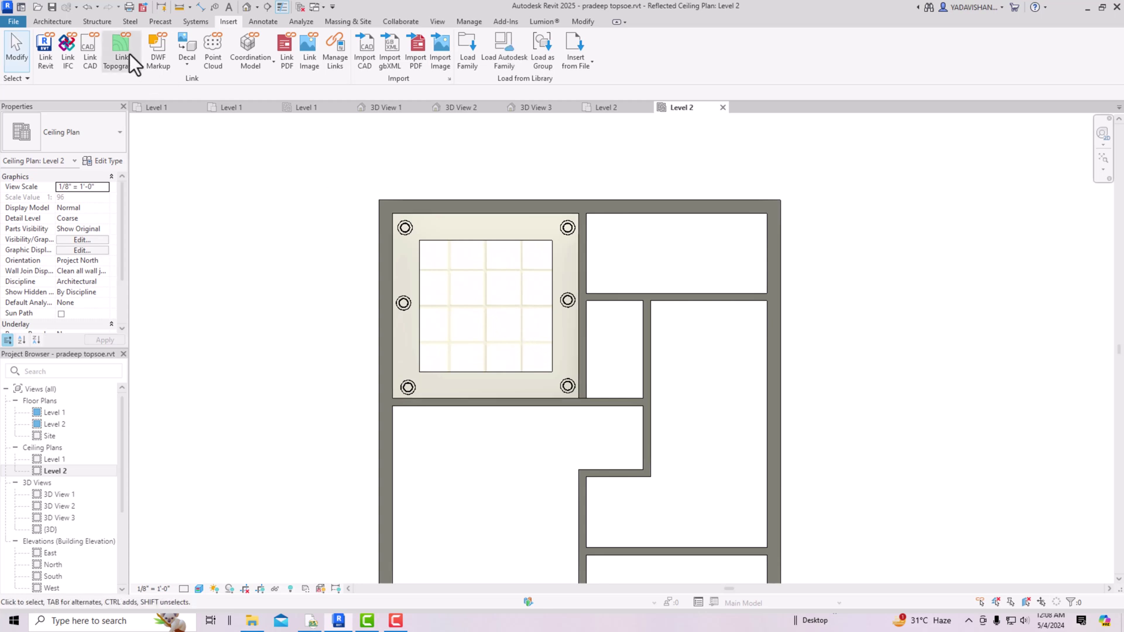
# Place one Pendant Light - Linear - 1 Lamp 96" - 277V horizontally across the lower half of the bedroom's grid ceiling and end placement.
pyautogui.click(69, 24)
pyautogui.click(138, 44)
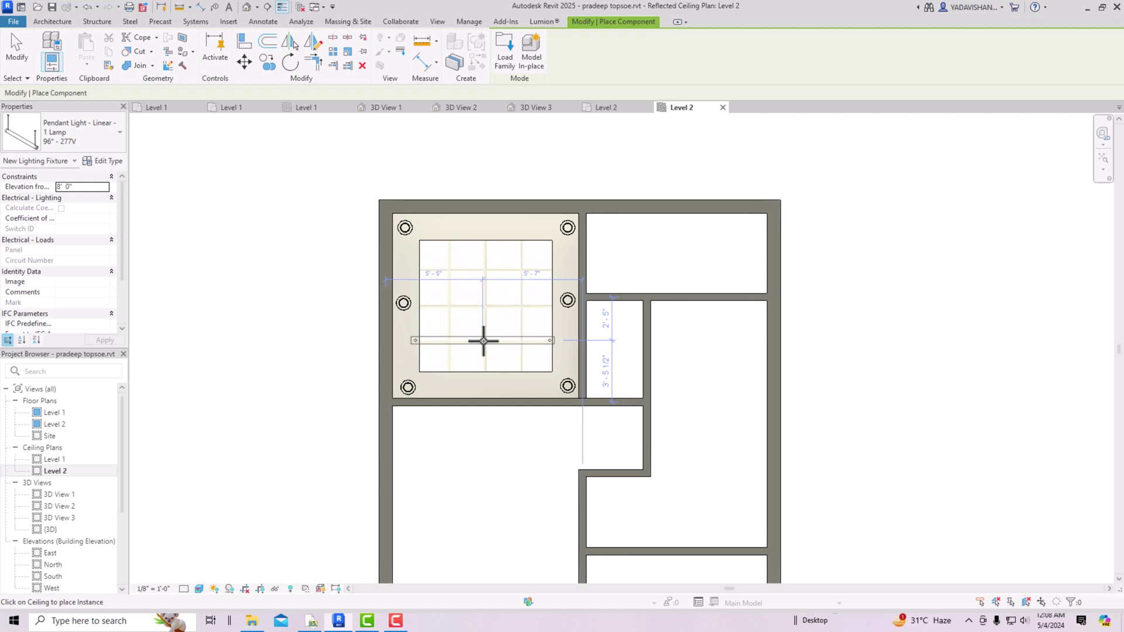
pyautogui.click(481, 340)
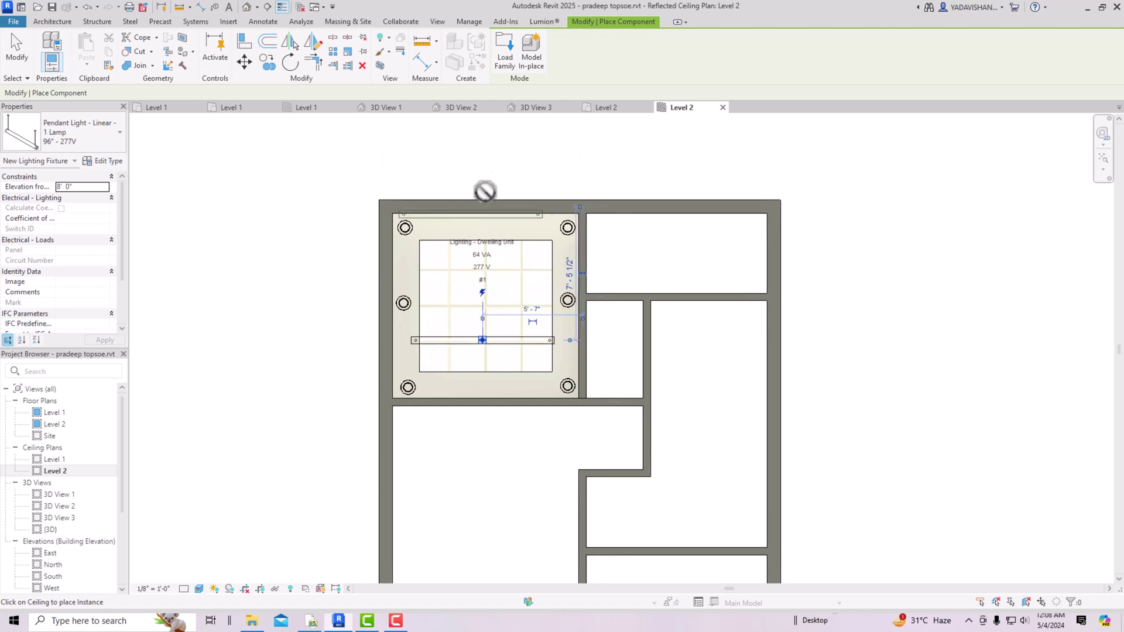
pyautogui.press('Escape')
pyautogui.press('Escape')
# Load the family Downlight - Rectangle - LED.rfa from the Internal lighting folder, accepting the type selection.
pyautogui.click(227, 22)
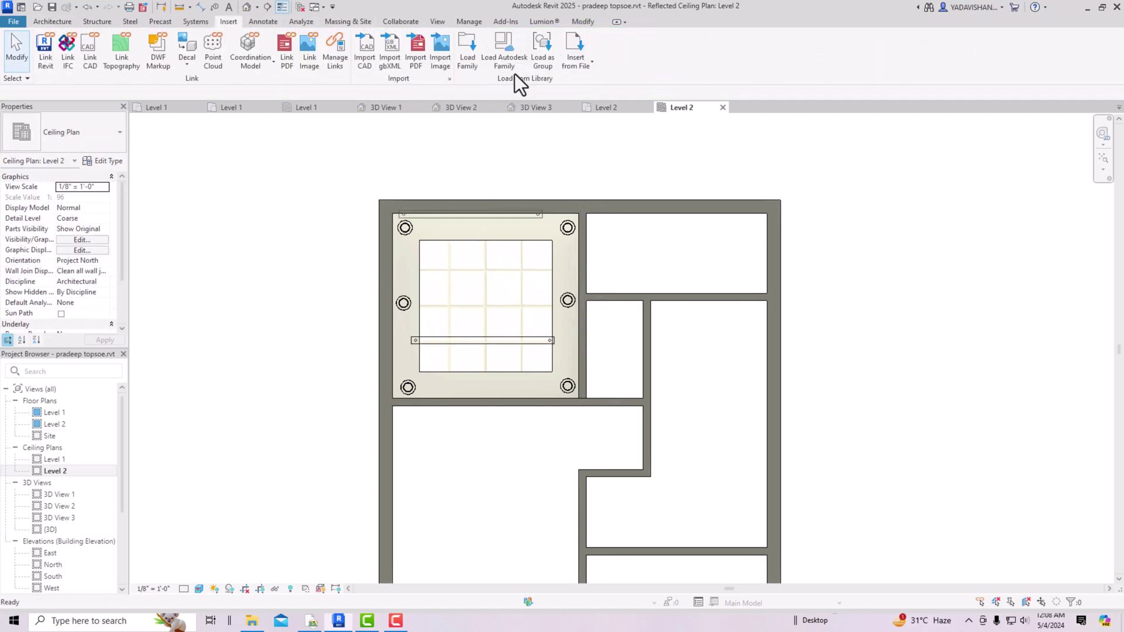
pyautogui.click(468, 59)
pyautogui.scroll(-2, 527, 286)
pyautogui.scroll(2, 528, 286)
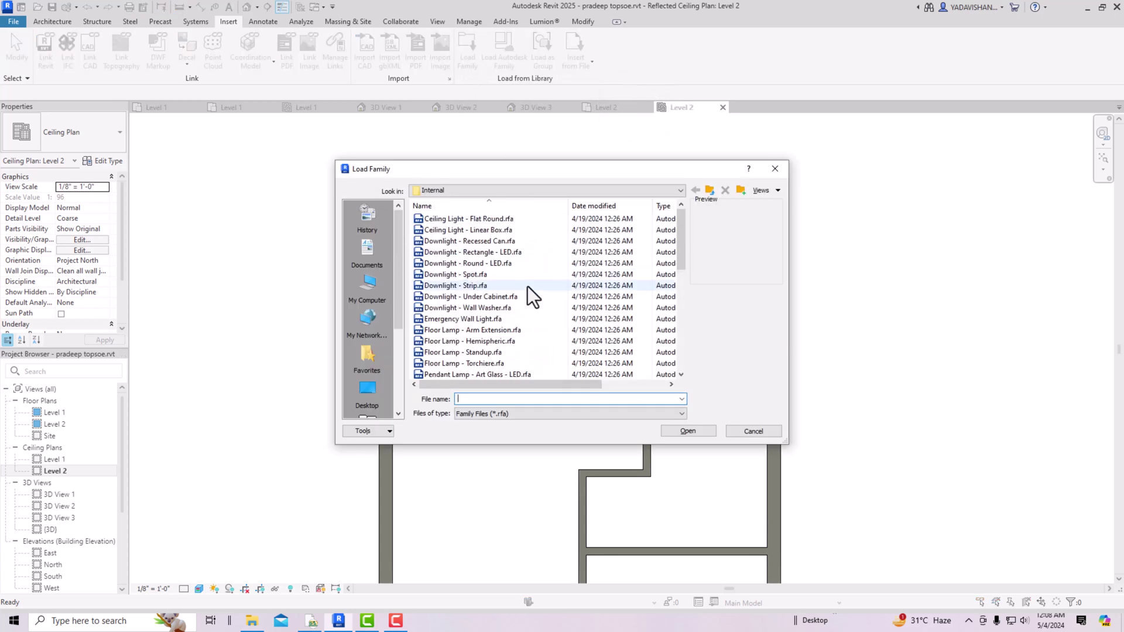
pyautogui.click(494, 252)
pyautogui.click(686, 431)
pyautogui.click(603, 369)
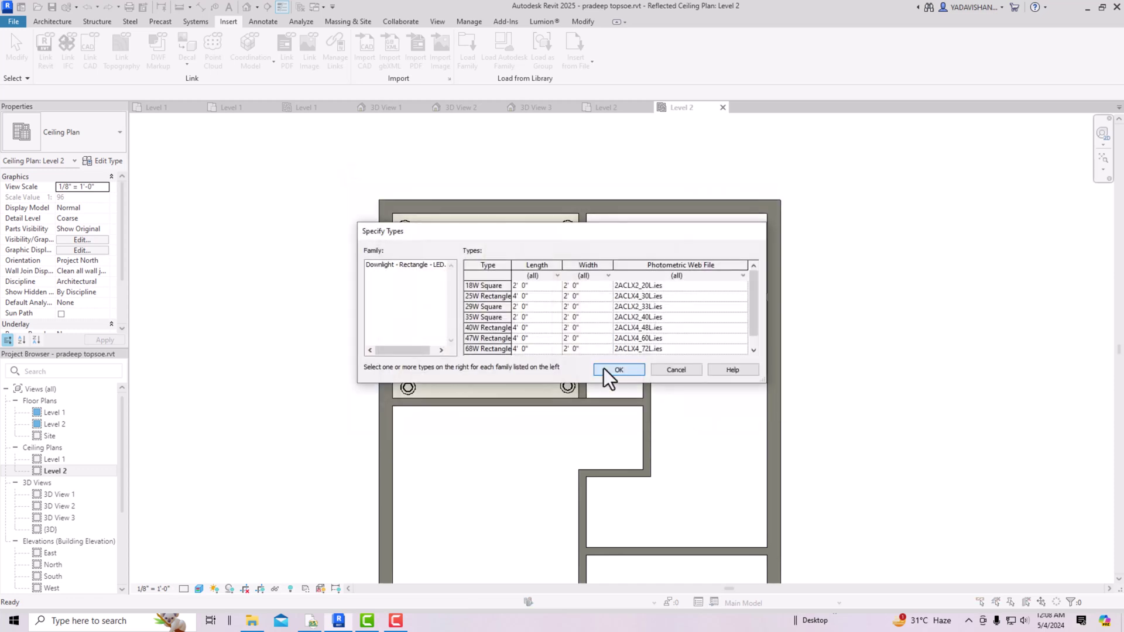
# Place one Downlight - Rectangle - LED 18W Square on a tile of the bedroom's grid ceiling above the pendant and end placement.
pyautogui.click(62, 22)
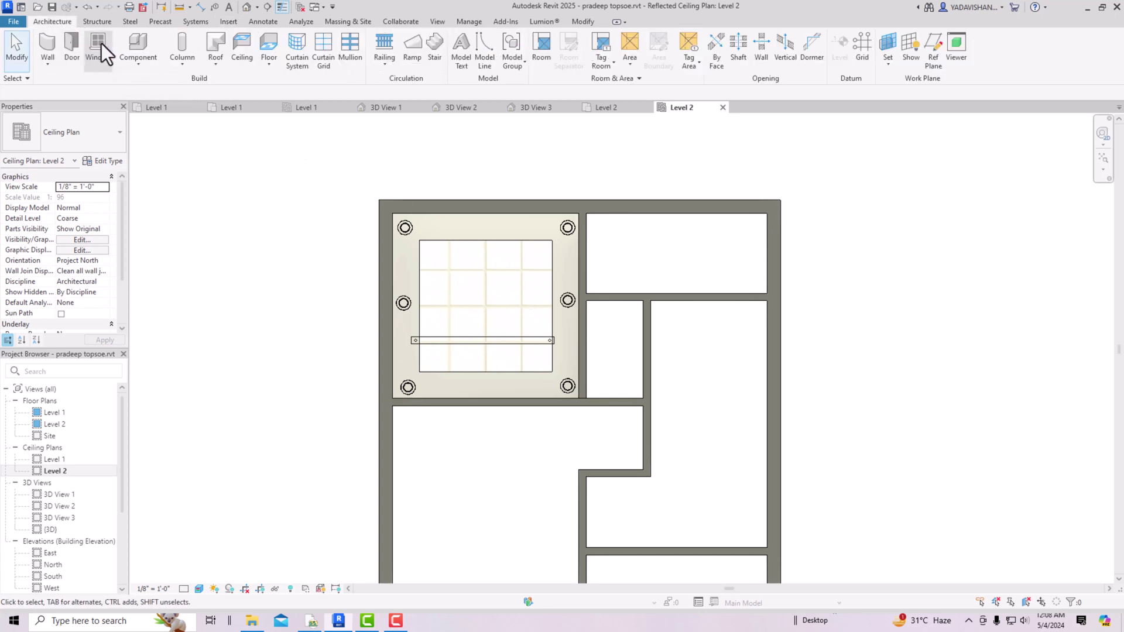
pyautogui.click(138, 61)
pyautogui.click(146, 84)
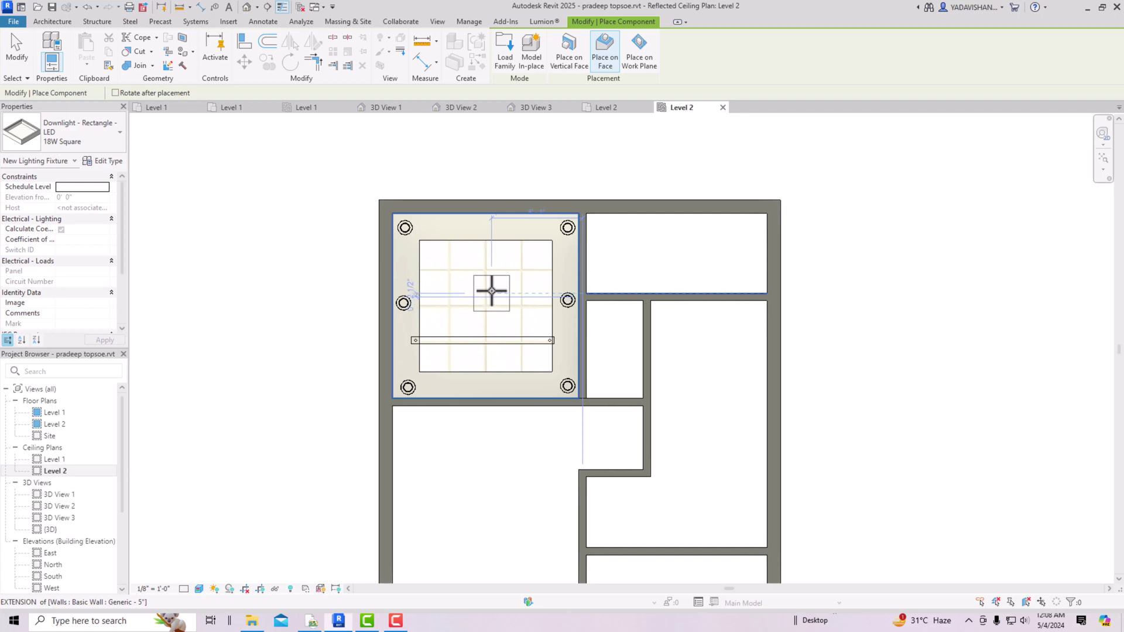
pyautogui.scroll(2, 493, 293)
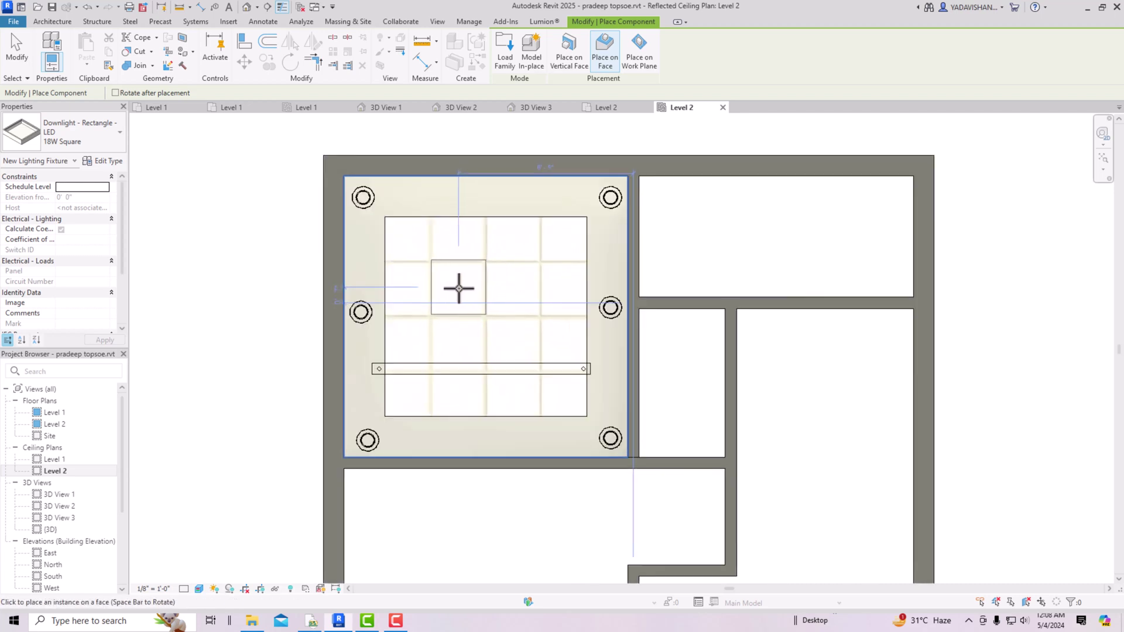
pyautogui.press('Escape')
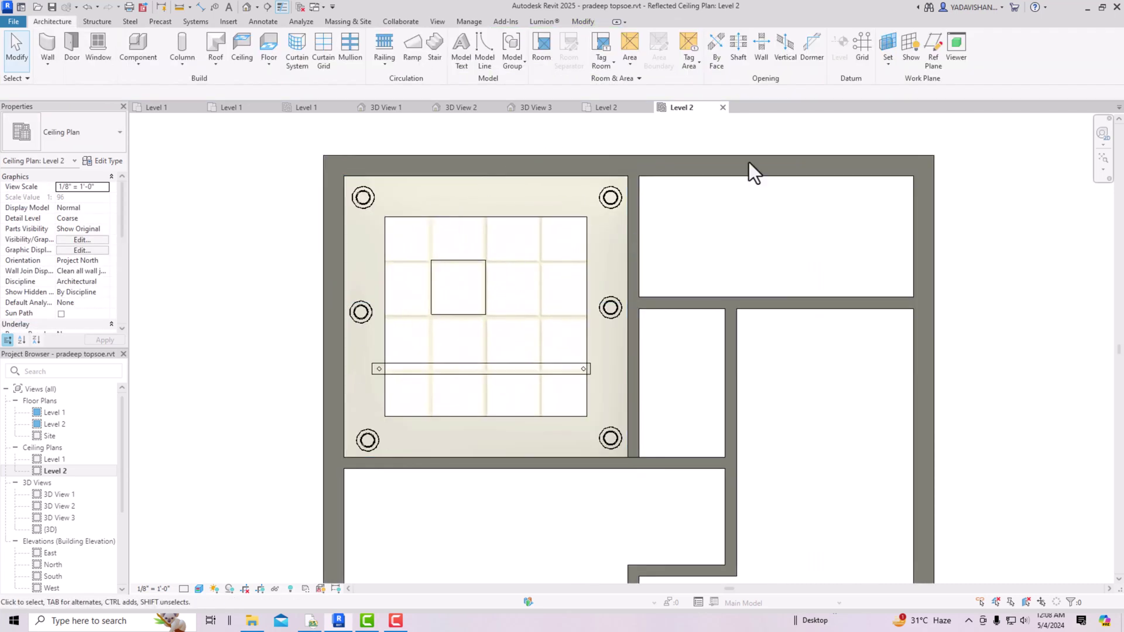
# Create a camera view from the Level 2 floor plan, from the bedroom's lower-left corner past the upper wall near the toilet.
pyautogui.doubleClick(62, 425)
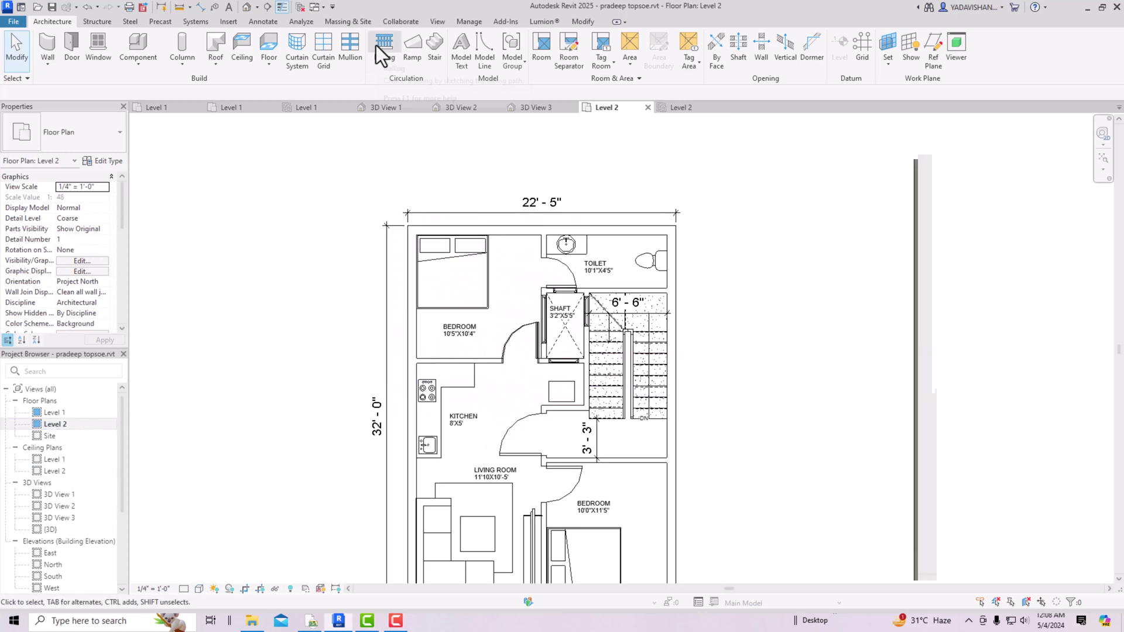
pyautogui.click(257, 9)
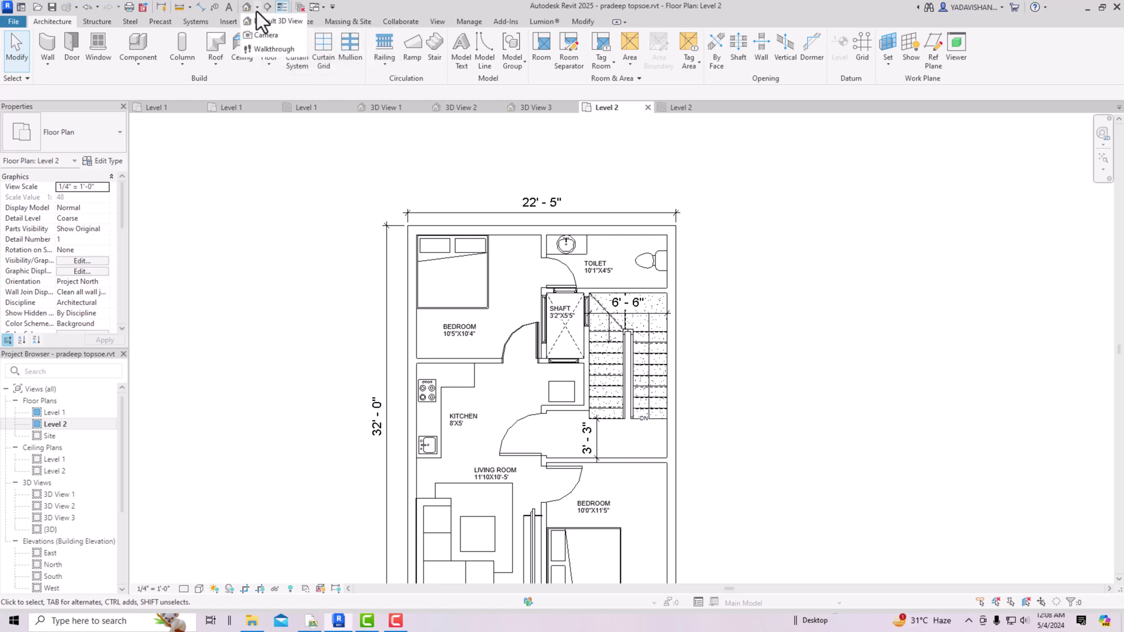
pyautogui.click(263, 38)
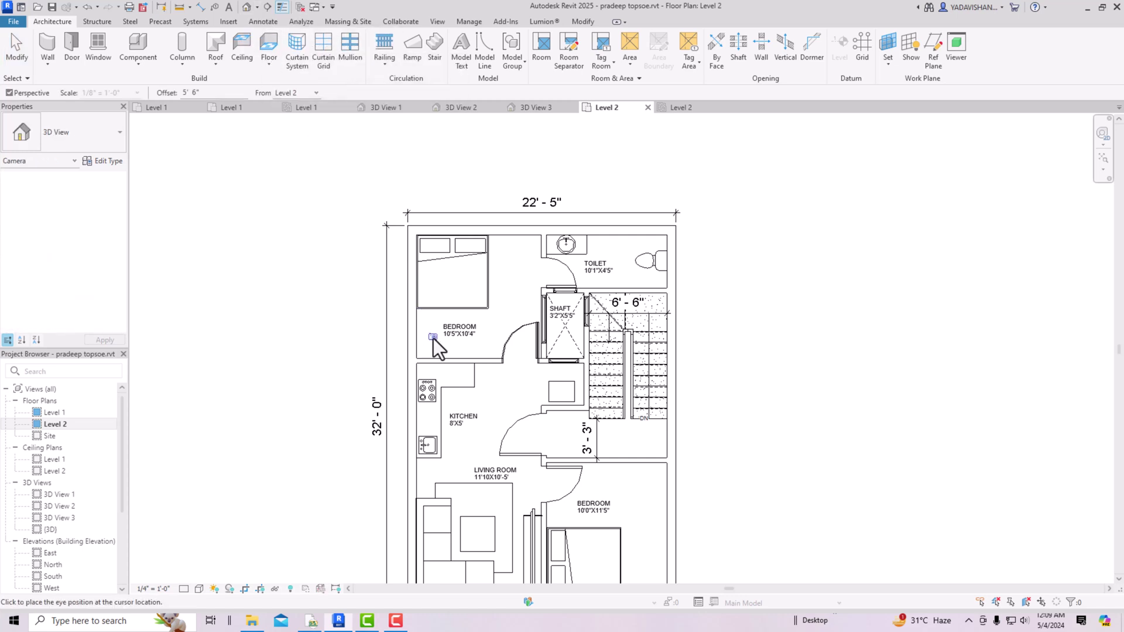
pyautogui.click(420, 357)
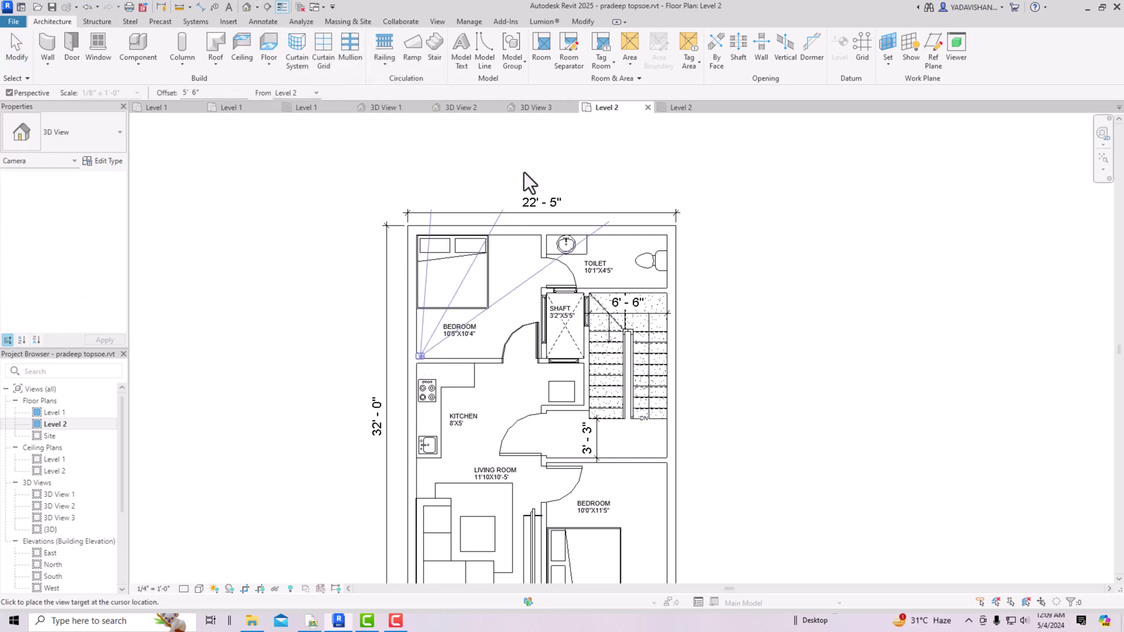
pyautogui.click(542, 192)
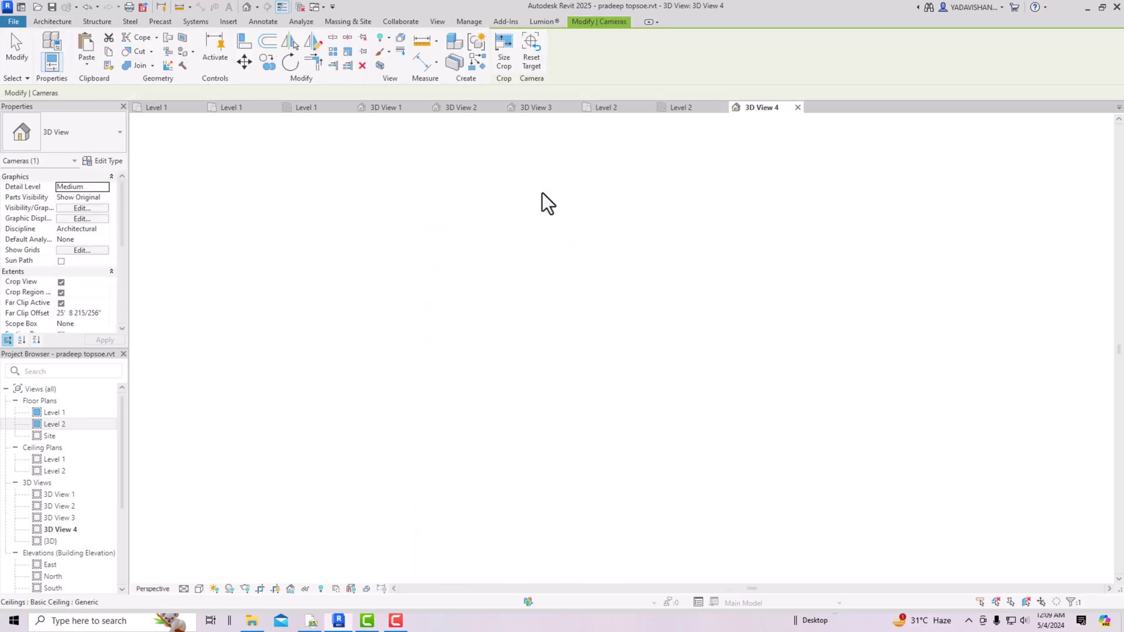
pyautogui.press('Escape')
pyautogui.scroll(-2, 499, 333)
pyautogui.scroll(-1, 498, 333)
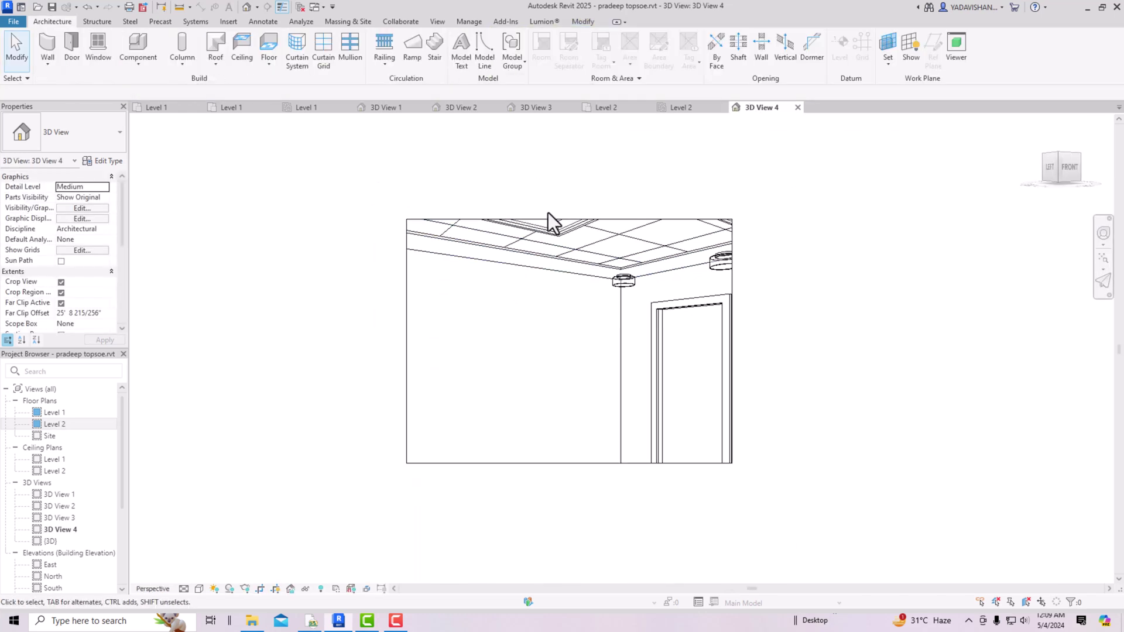
# Enlarge the new camera view's crop region upward and to both sides to take in more of the bedroom ceiling and walls.
pyautogui.click(548, 221)
pyautogui.press('Escape')
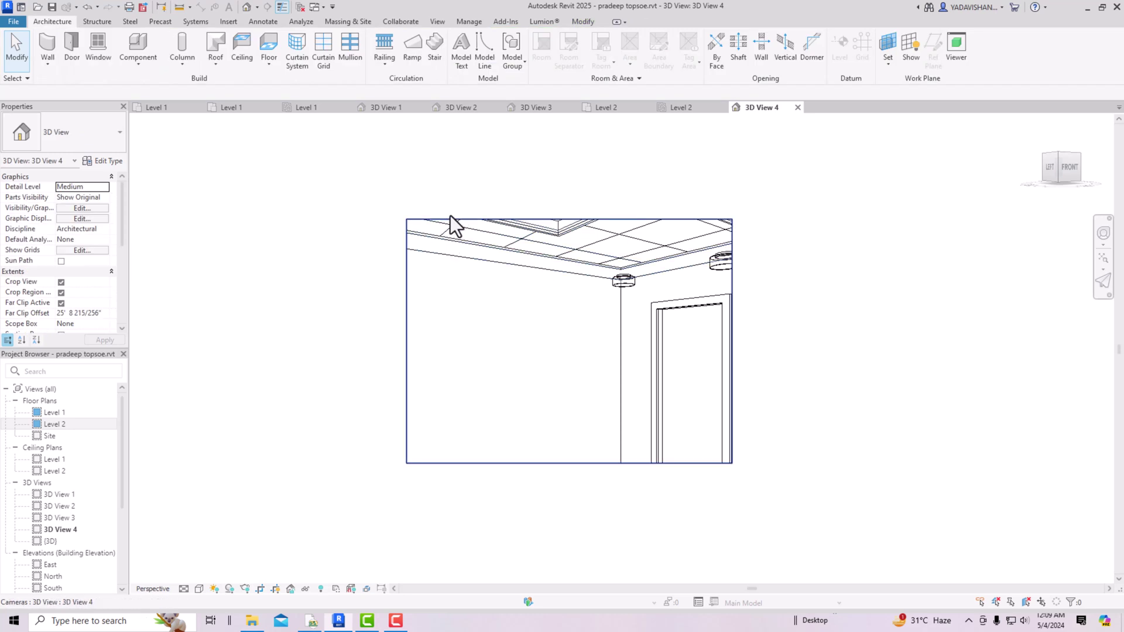
pyautogui.click(504, 218)
pyautogui.moveTo(569, 218); pyautogui.dragTo(569, 147)
pyautogui.moveTo(406, 305); pyautogui.dragTo(327, 304)
pyautogui.scroll(-2, 459, 454)
pyautogui.moveTo(639, 355); pyautogui.dragTo(779, 357)
pyautogui.moveTo(576, 252); pyautogui.dragTo(579, 150)
# Set the bedroom camera view's visual style to Realistic and check the ceiling lights.
pyautogui.click(199, 588)
pyautogui.click(210, 577)
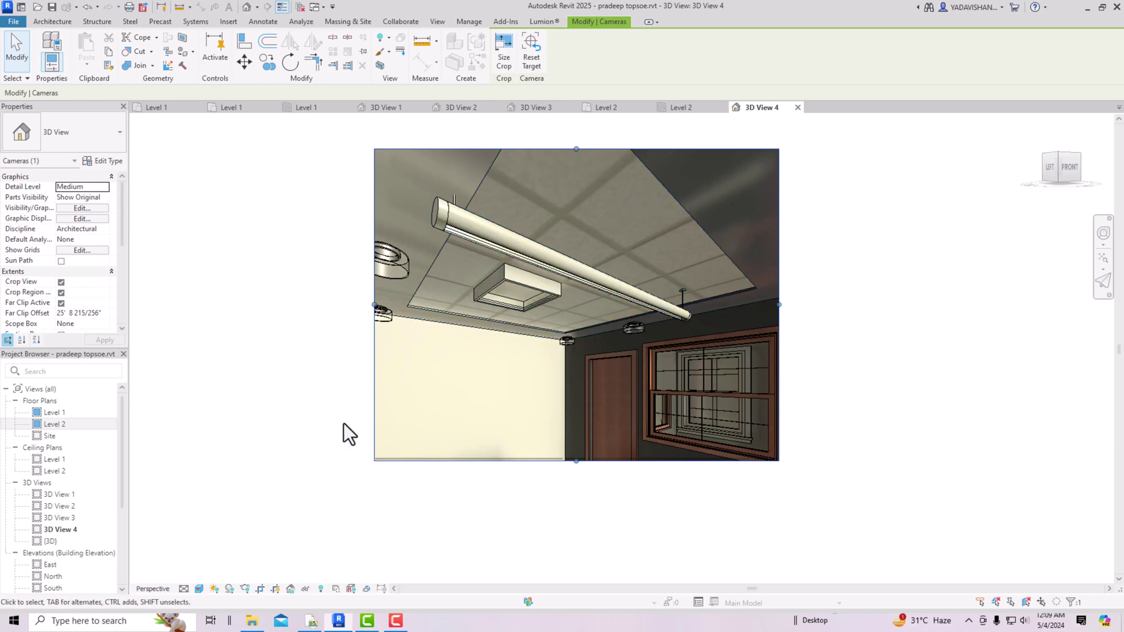
pyautogui.scroll(-1, 343, 423)
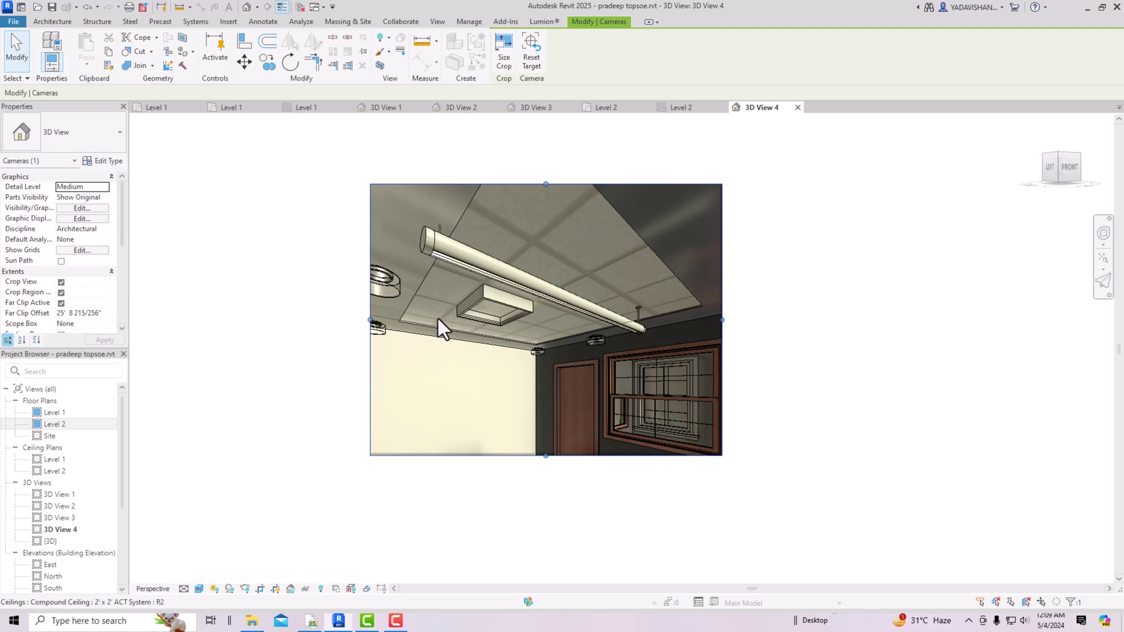
pyautogui.click(52, 22)
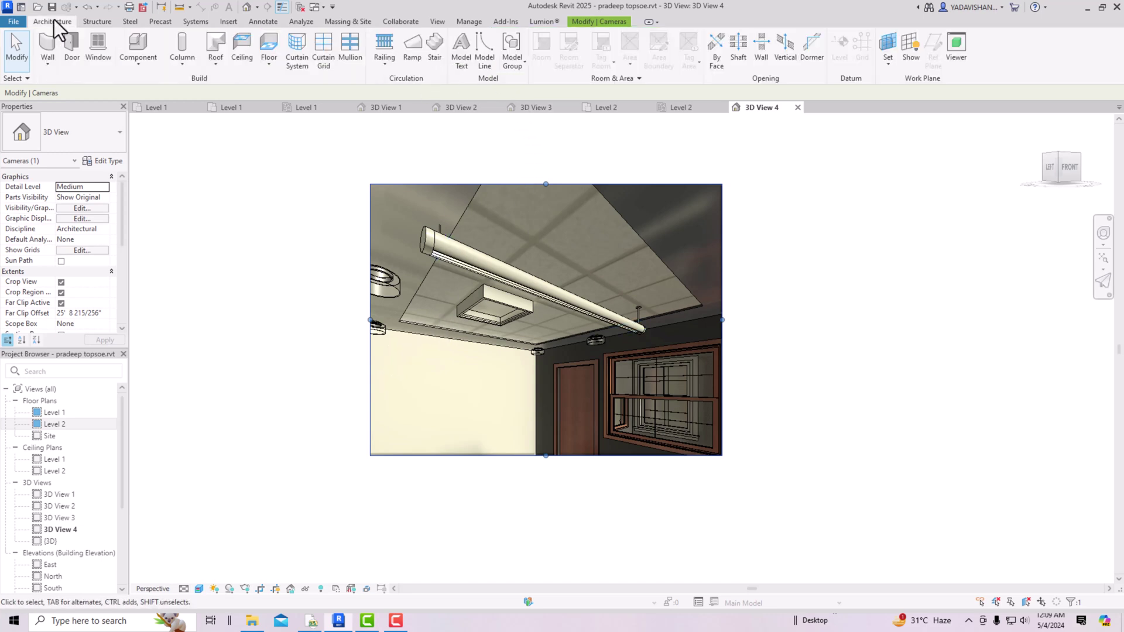
pyautogui.click(241, 47)
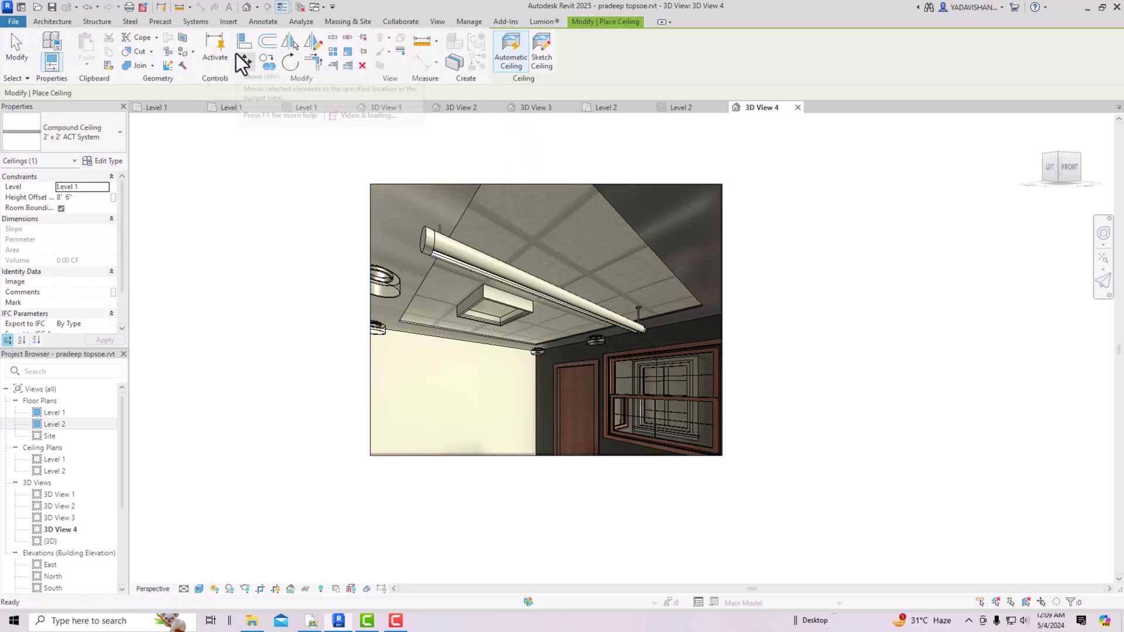
pyautogui.doubleClick(62, 425)
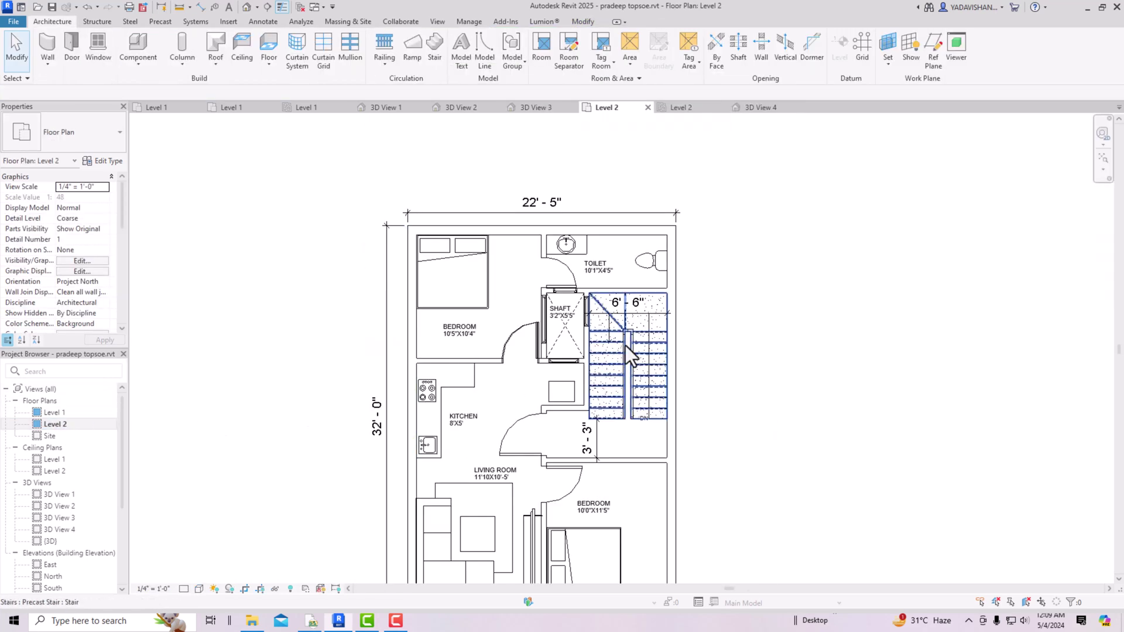
pyautogui.scroll(-2, 535, 274)
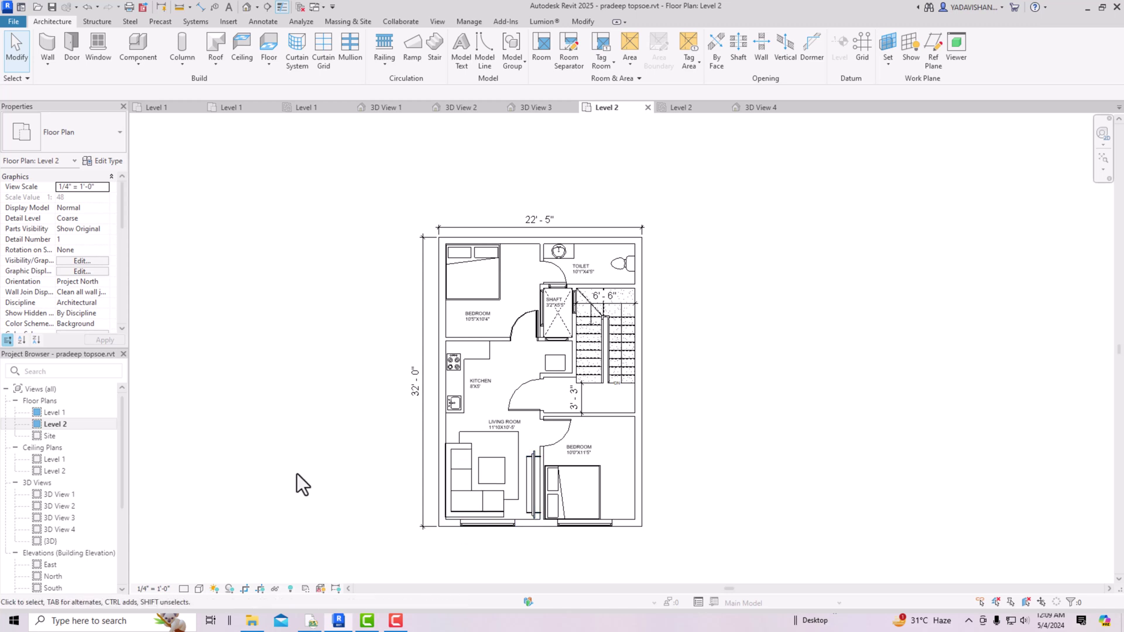
# Start a sketched ceiling in the Level 2 ceiling plan using the Basic Ceiling Generic type.
pyautogui.doubleClick(55, 471)
pyautogui.scroll(-3, 651, 160)
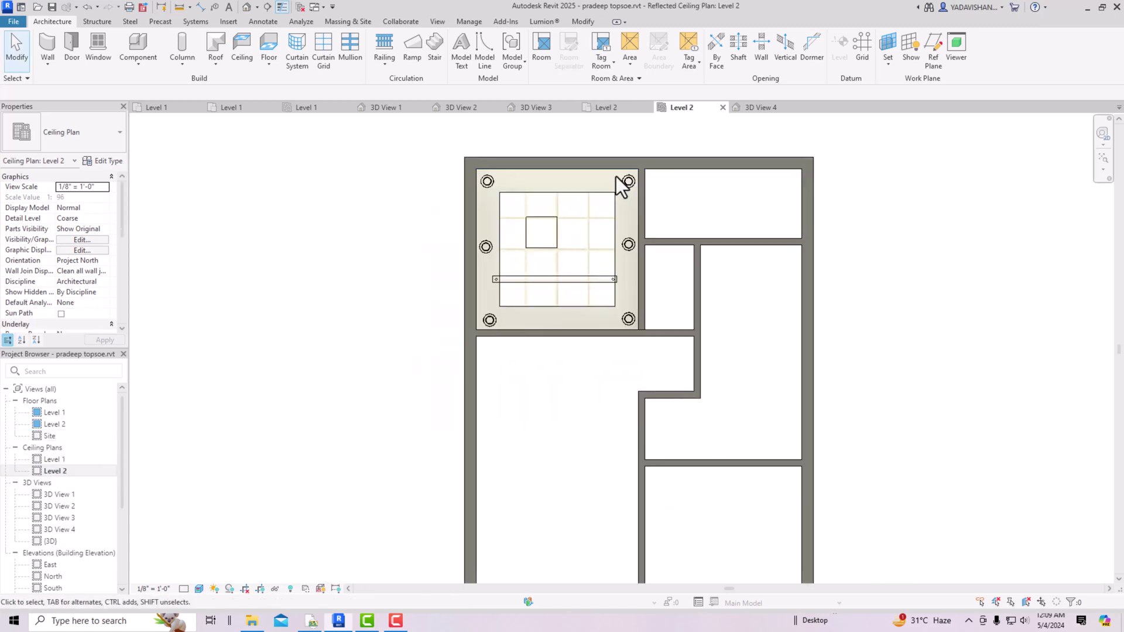
pyautogui.click(246, 66)
pyautogui.click(534, 60)
pyautogui.click(62, 146)
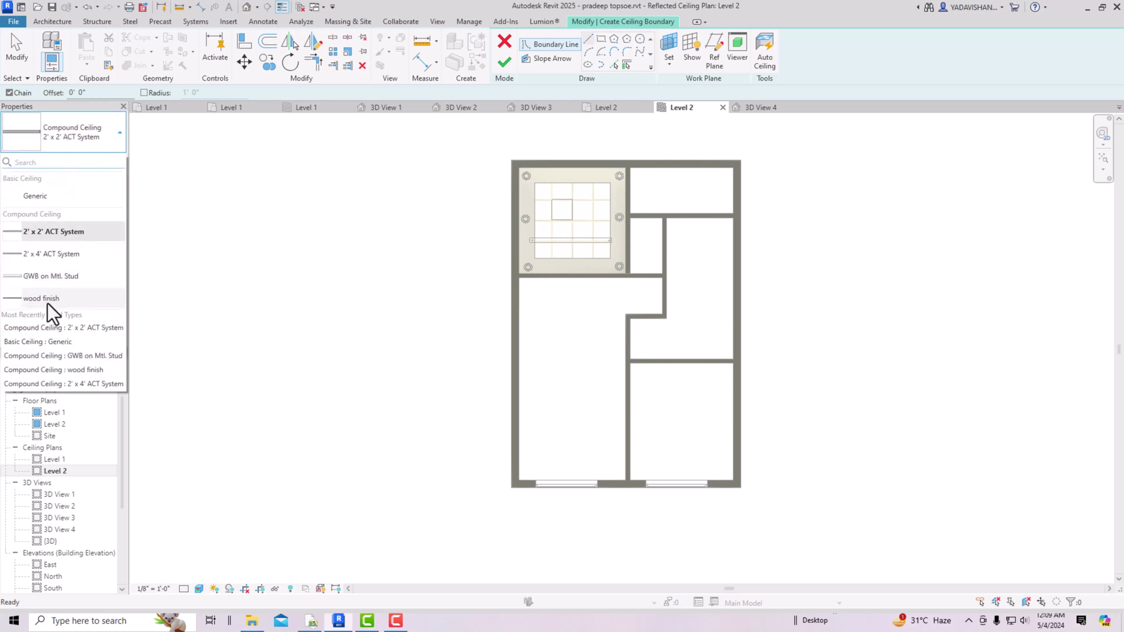
pyautogui.click(34, 201)
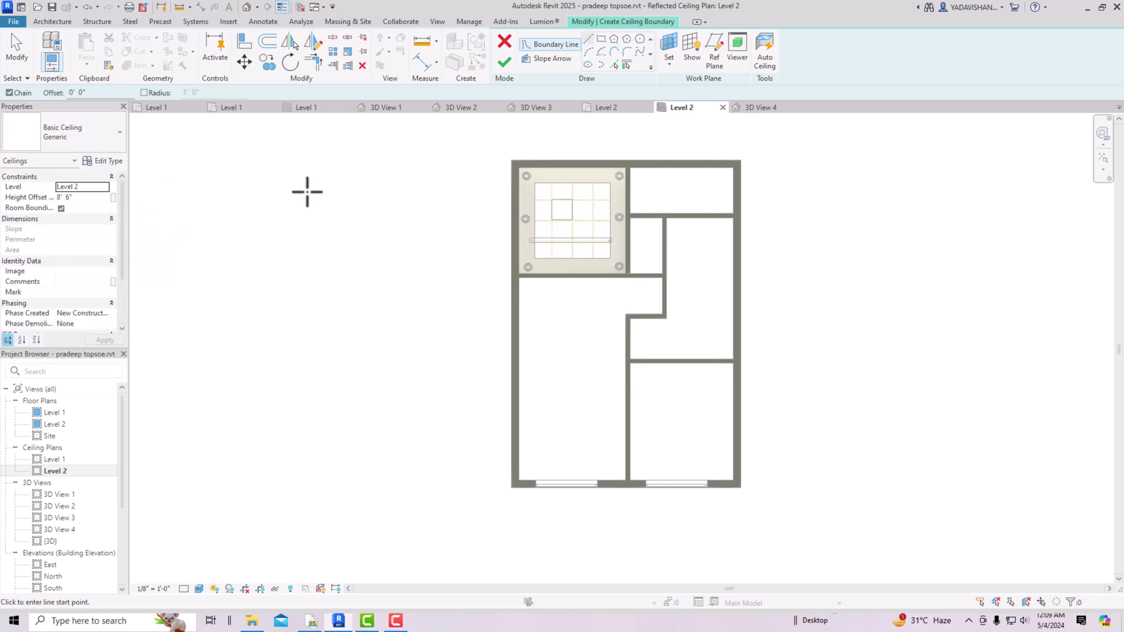
# Pick the inner wall edges around the kitchen and living room as ceiling boundary lines.
pyautogui.click(615, 66)
pyautogui.click(520, 318)
pyautogui.click(542, 282)
pyautogui.click(659, 296)
pyautogui.click(635, 313)
pyautogui.click(625, 348)
pyautogui.click(571, 481)
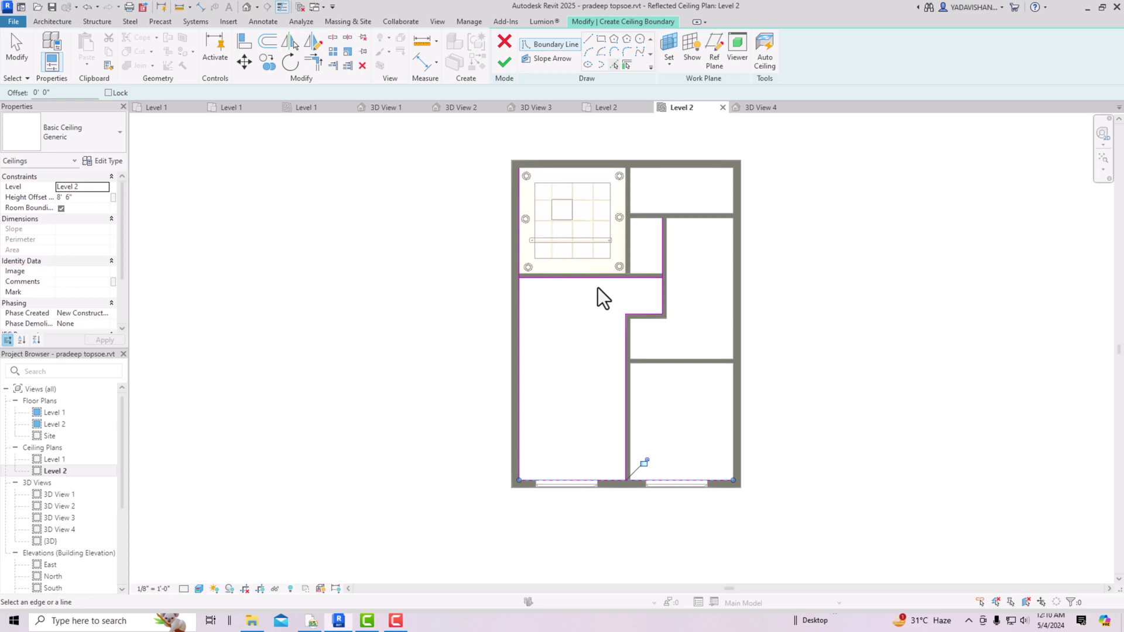
# Trim the kitchen and living room boundary lines to their corners to form a closed loop.
pyautogui.click(313, 61)
pyautogui.click(519, 296)
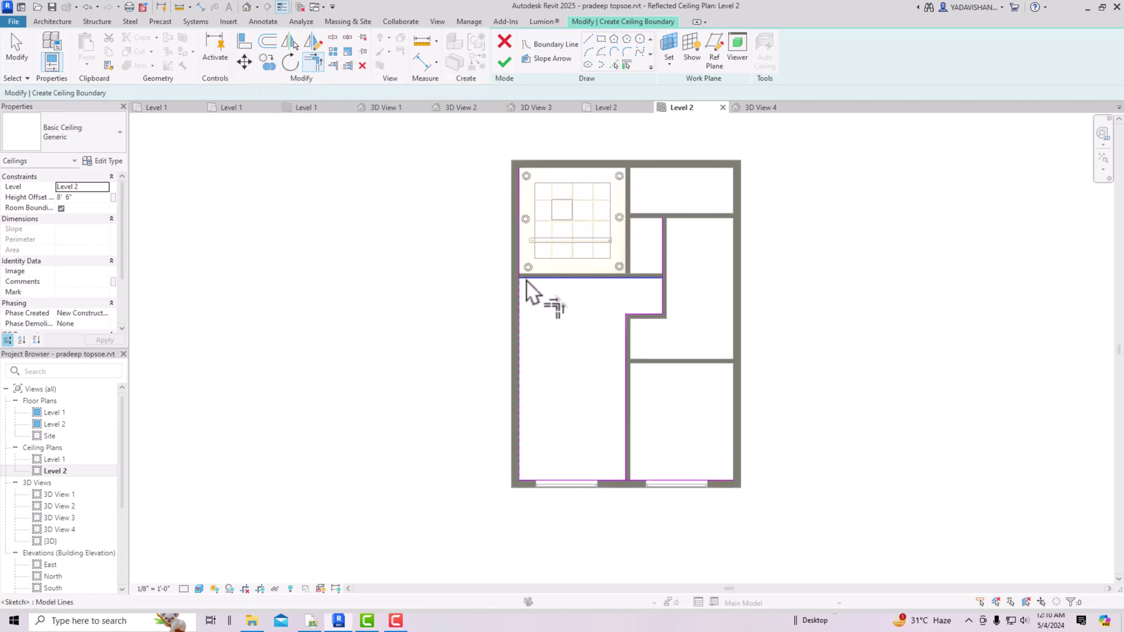
pyautogui.click(664, 295)
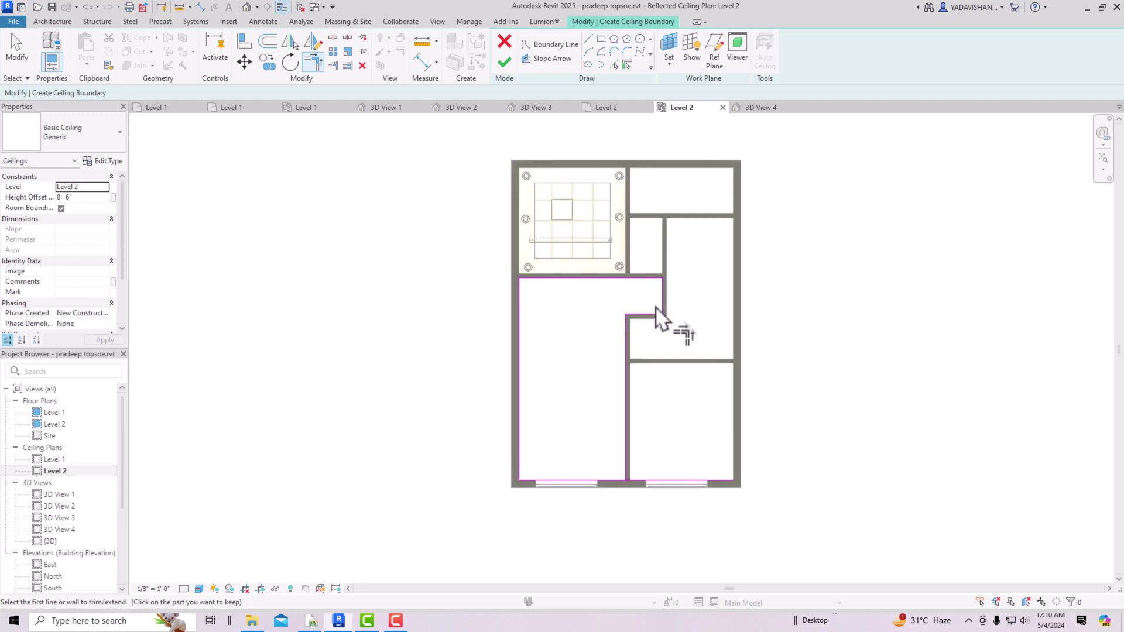
pyautogui.click(662, 313)
pyautogui.click(660, 316)
pyautogui.click(610, 479)
pyautogui.click(626, 470)
# Switch the ceiling plan to Hidden Line and sketch a boundary circle of about 2' 6" radius near the living room window.
pyautogui.click(197, 588)
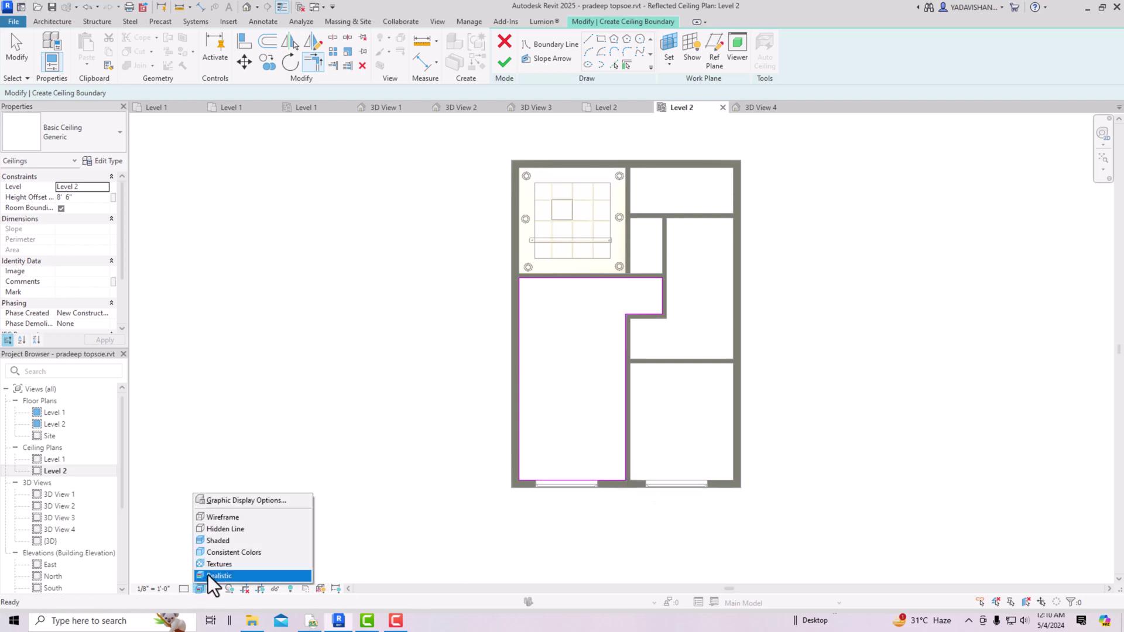
pyautogui.click(220, 530)
pyautogui.scroll(1, 644, 316)
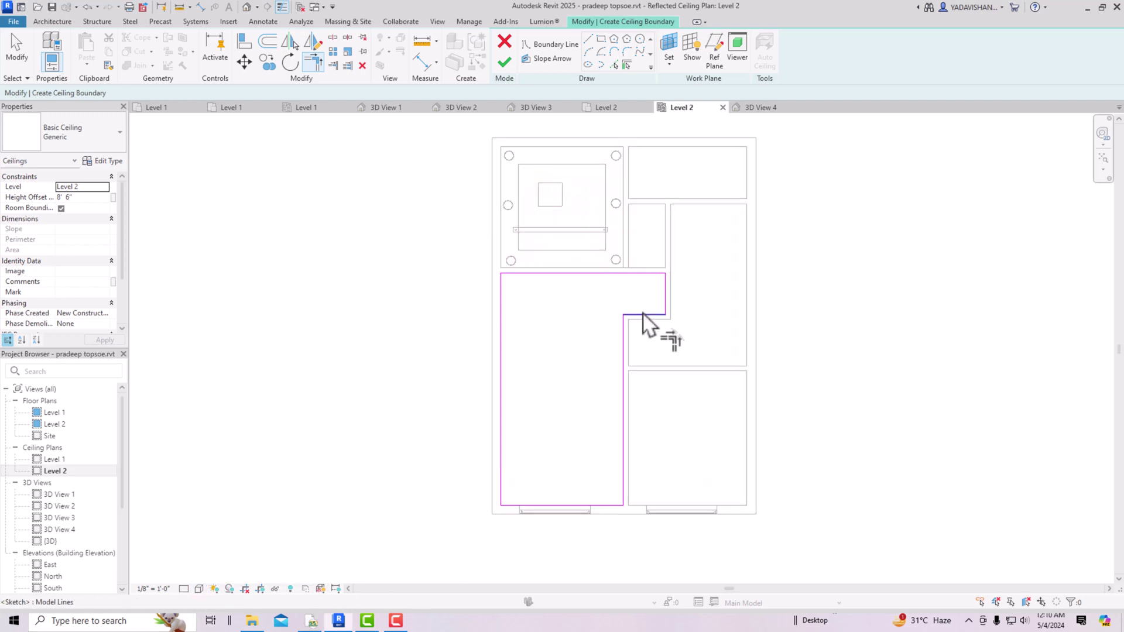
pyautogui.scroll(1, 664, 272)
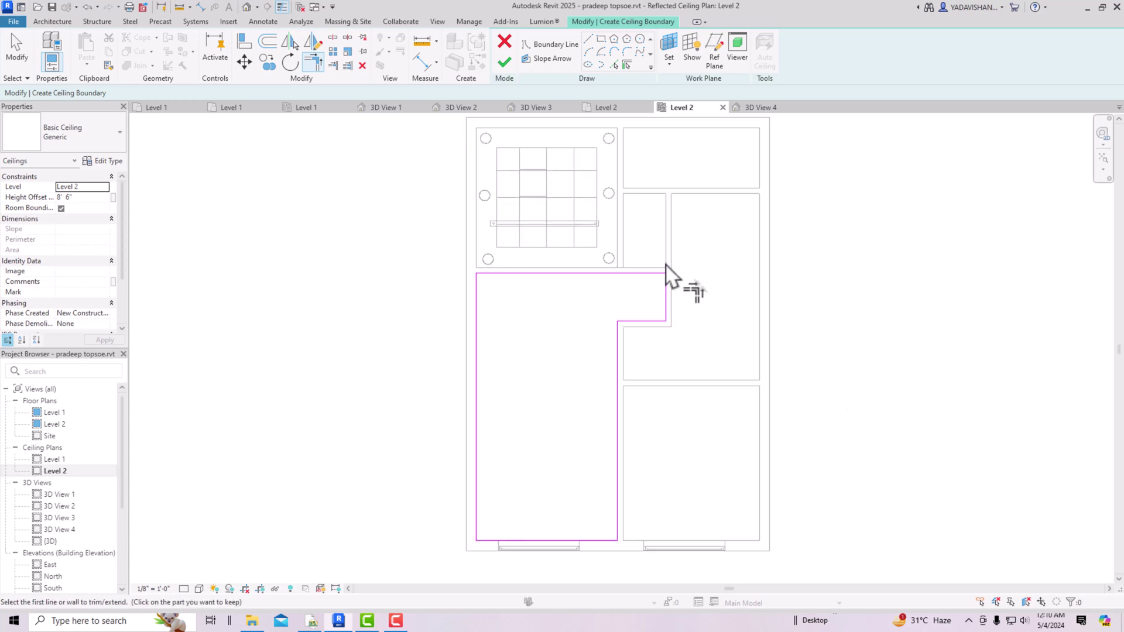
pyautogui.click(639, 39)
pyautogui.click(532, 491)
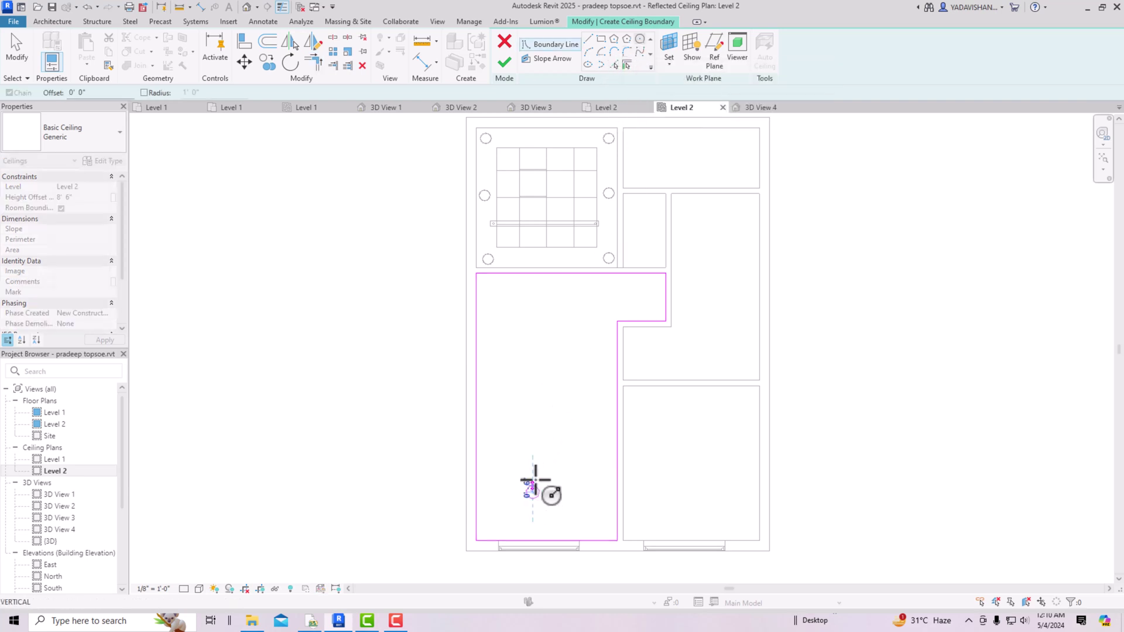
pyautogui.click(544, 458)
# Sketch a chain of five arcs from the circle up toward the kitchen, around two rounded lobes and back down to the circle.
pyautogui.click(588, 52)
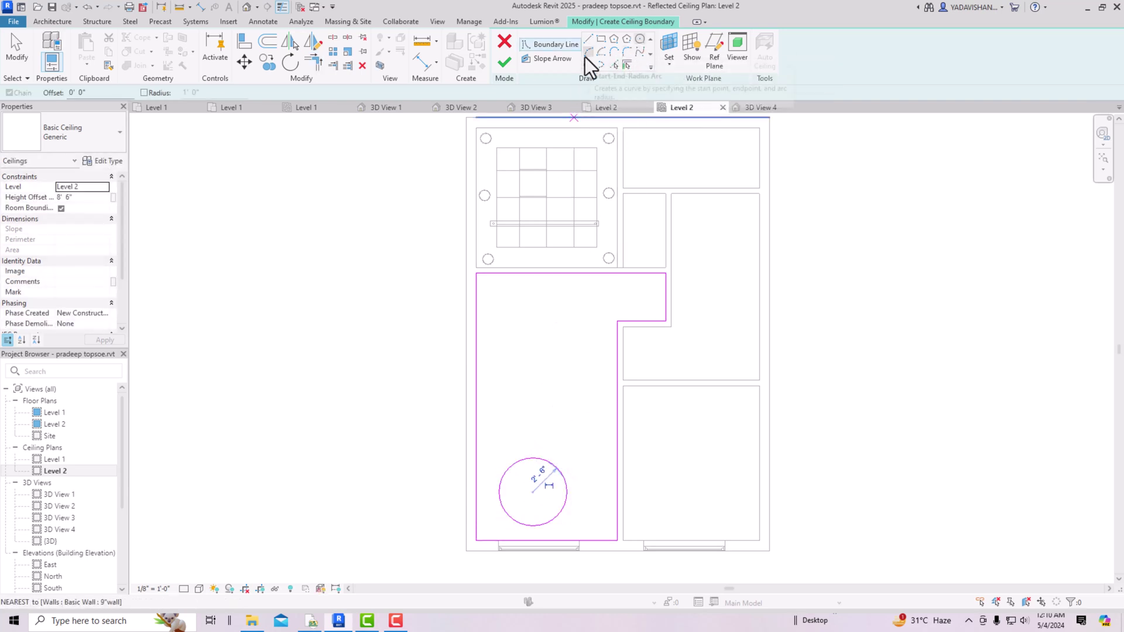
pyautogui.click(503, 468)
pyautogui.click(539, 379)
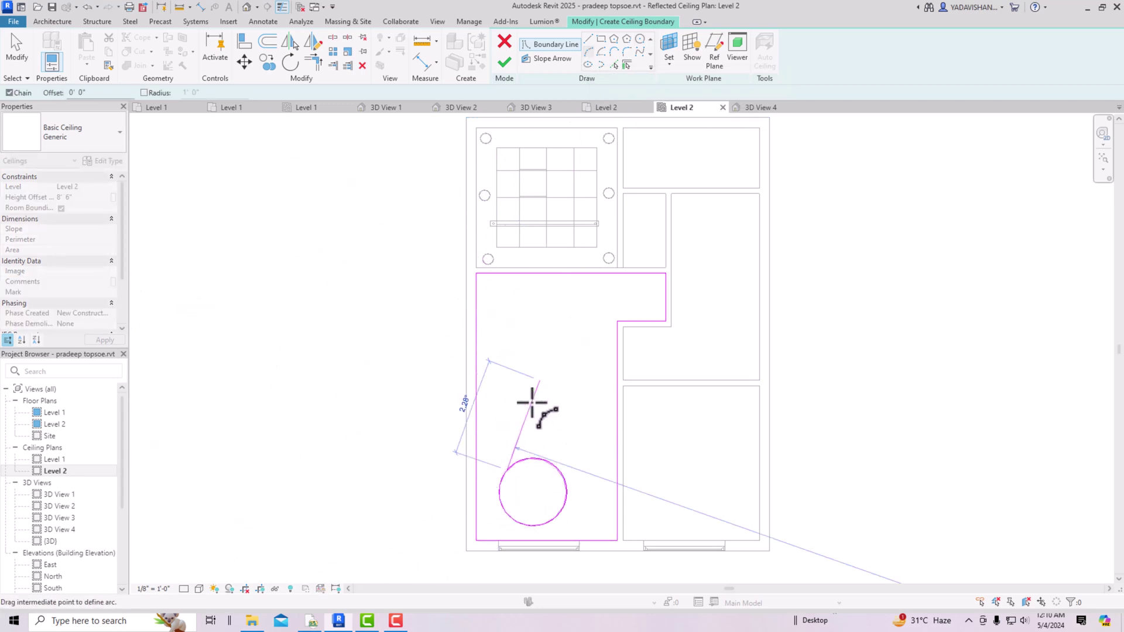
pyautogui.click(535, 389)
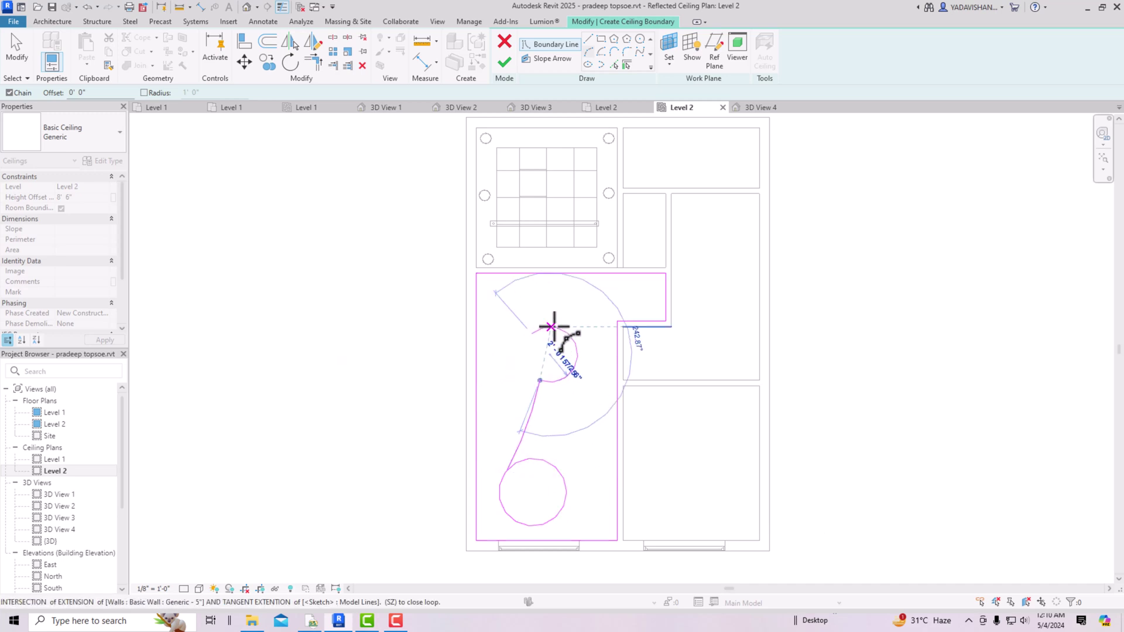
pyautogui.scroll(2, 550, 344)
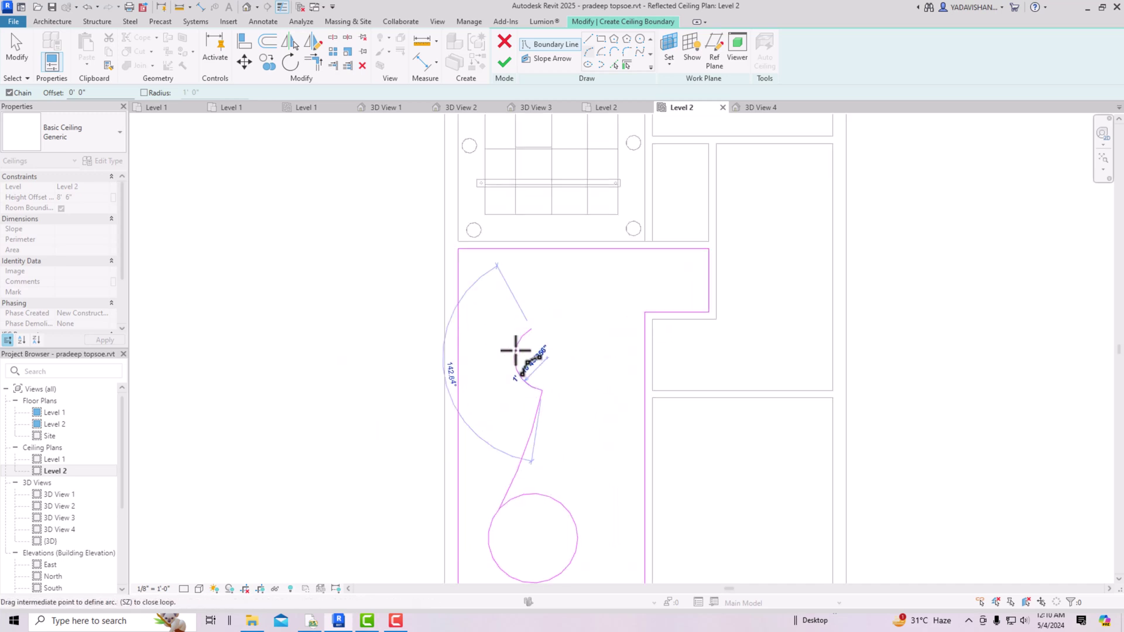
pyautogui.click(531, 333)
pyautogui.click(604, 325)
pyautogui.click(605, 423)
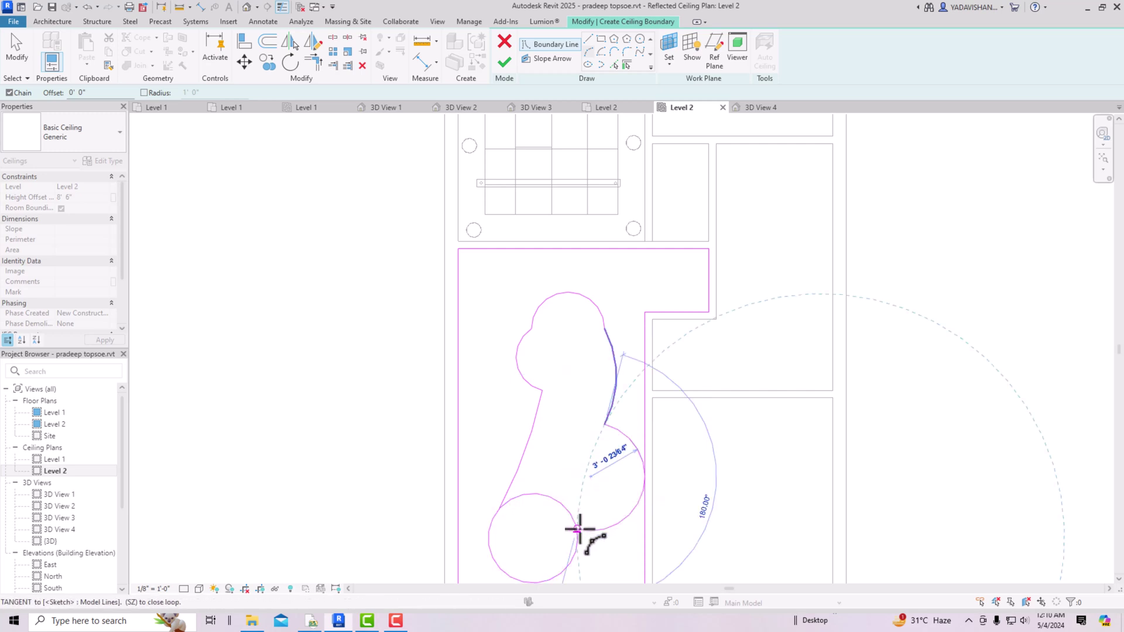
pyautogui.click(582, 509)
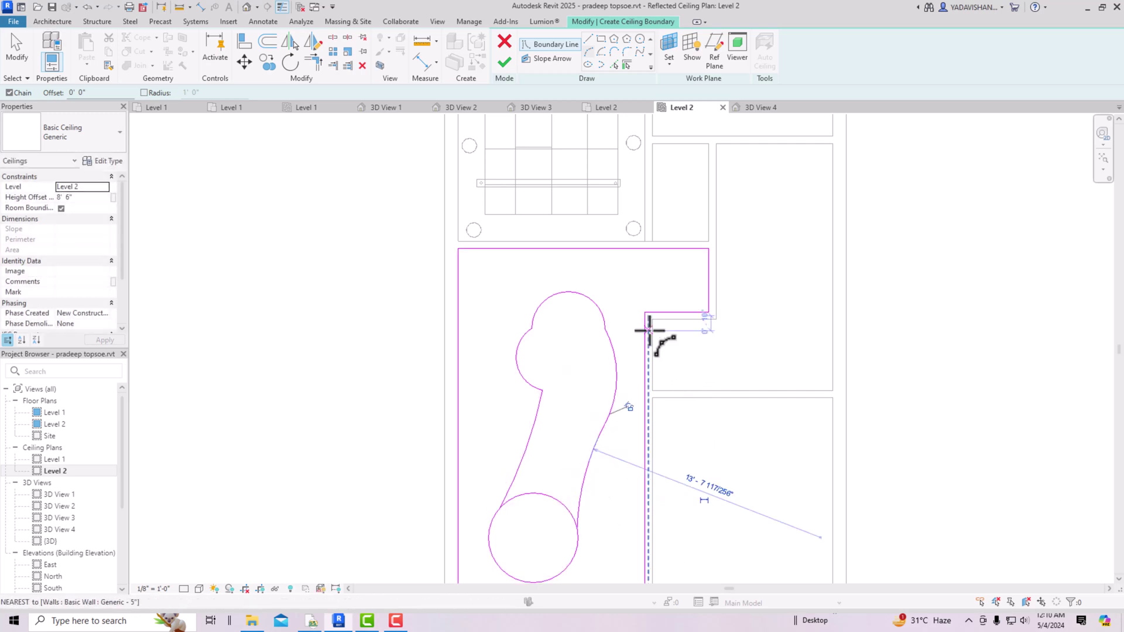
pyautogui.press('Escape')
pyautogui.press('Escape')
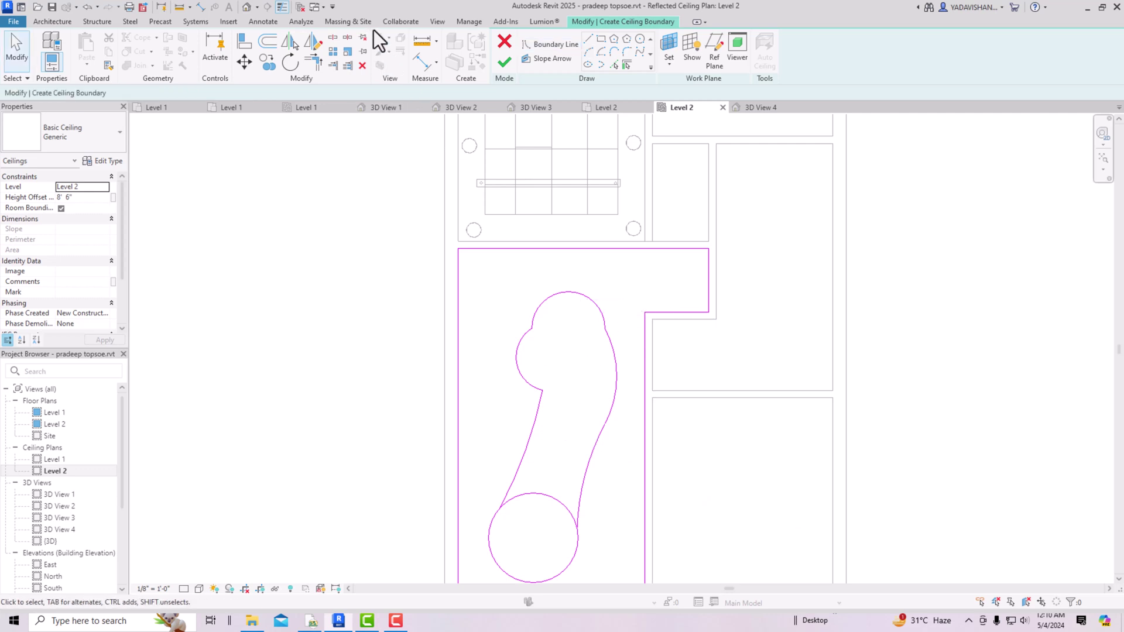
# Split the circle and trim it to the two adjoining arcs so the freeform opening becomes one closed loop.
pyautogui.click(333, 38)
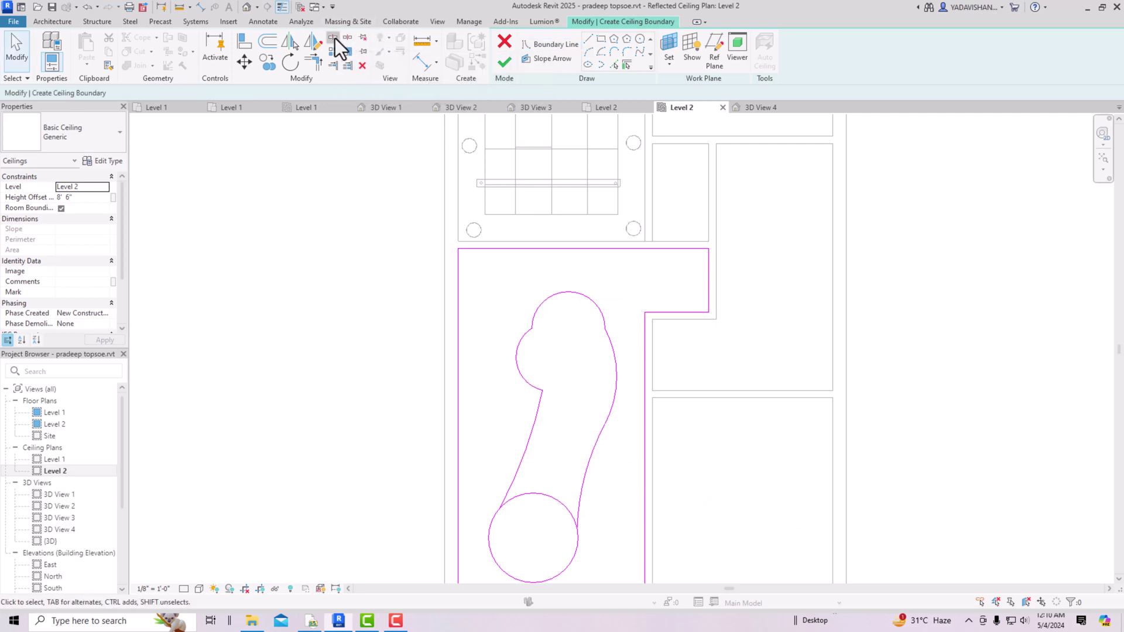
pyautogui.click(548, 496)
pyautogui.press('Escape')
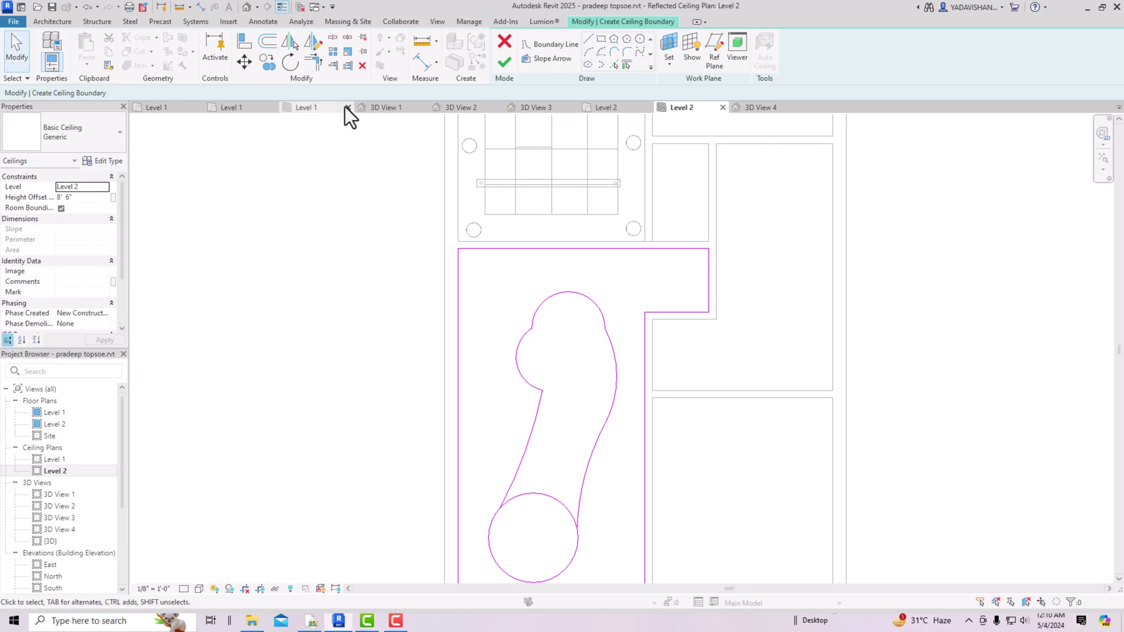
pyautogui.click(320, 65)
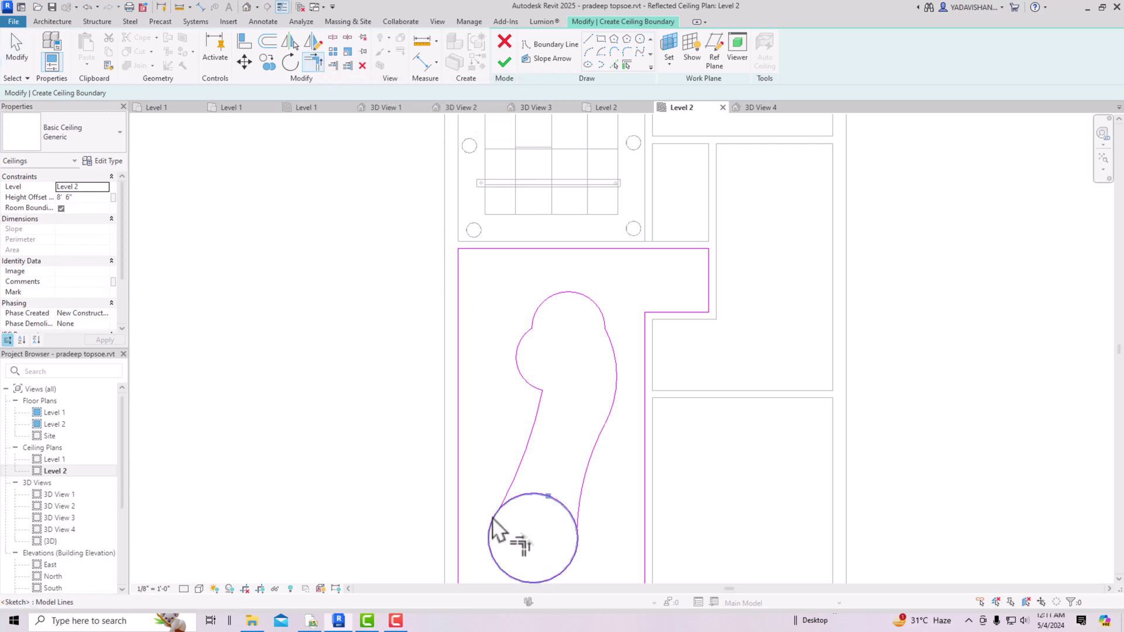
pyautogui.click(508, 496)
pyautogui.click(579, 523)
pyautogui.press('Escape')
pyautogui.scroll(-1, 532, 278)
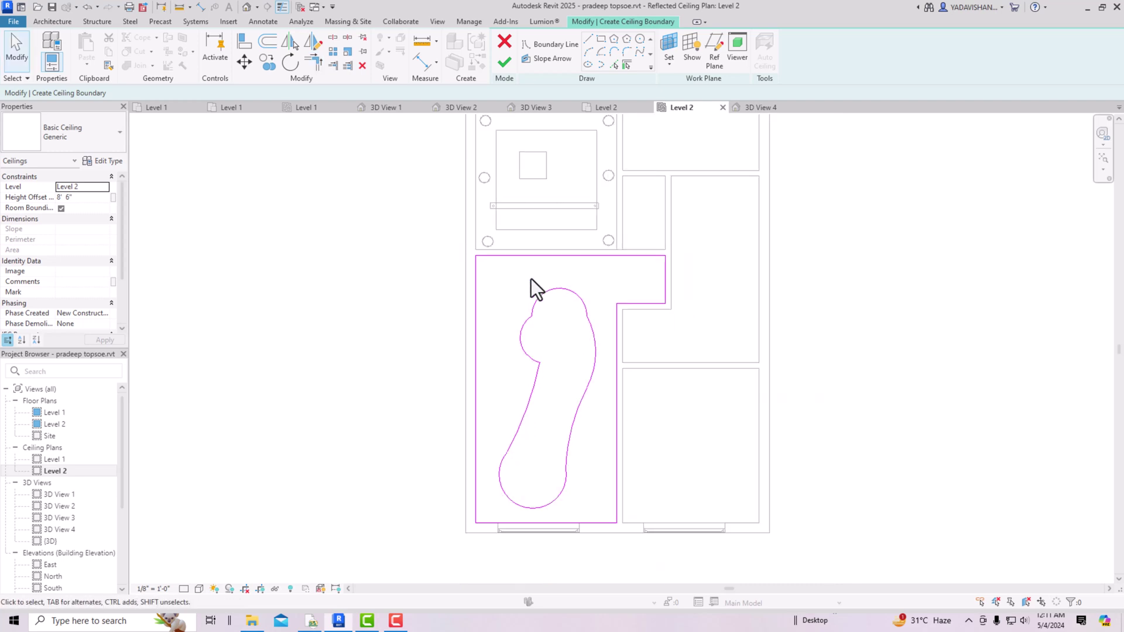
# Finish the kitchen and living room ceiling sketch and set the ceiling plan's visual style to Realistic.
pyautogui.click(511, 68)
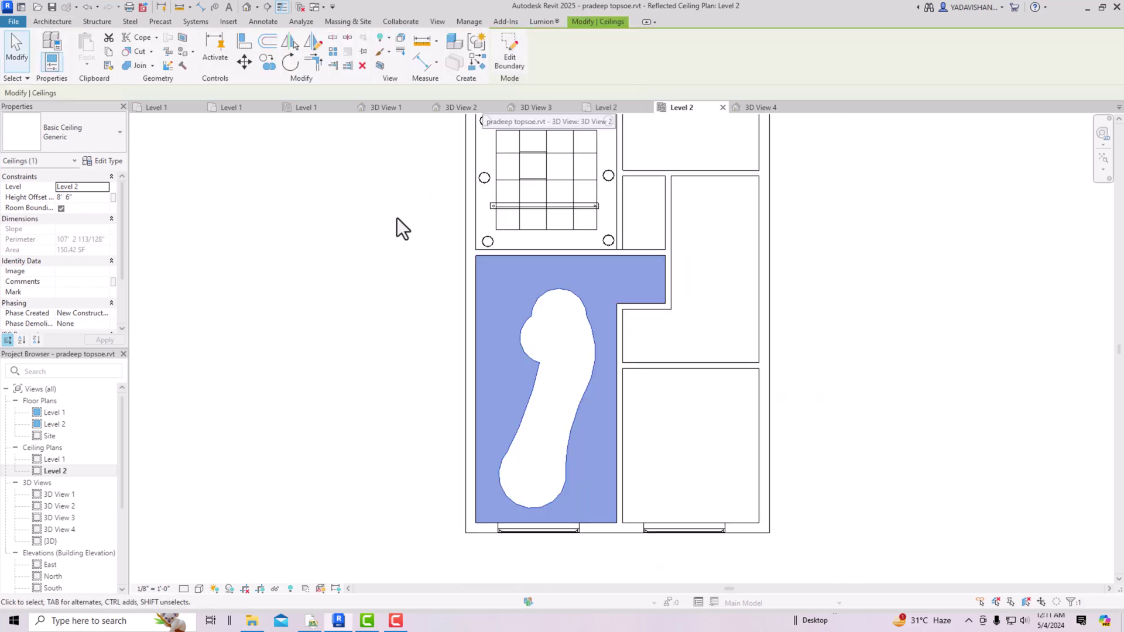
pyautogui.click(398, 246)
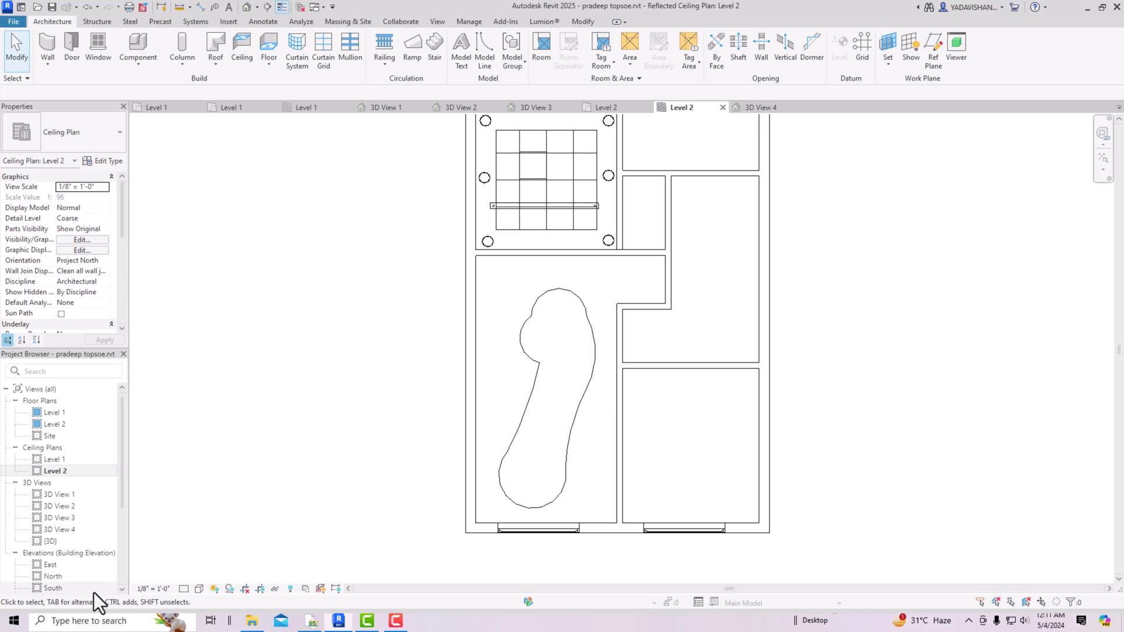
pyautogui.click(200, 589)
pyautogui.click(213, 579)
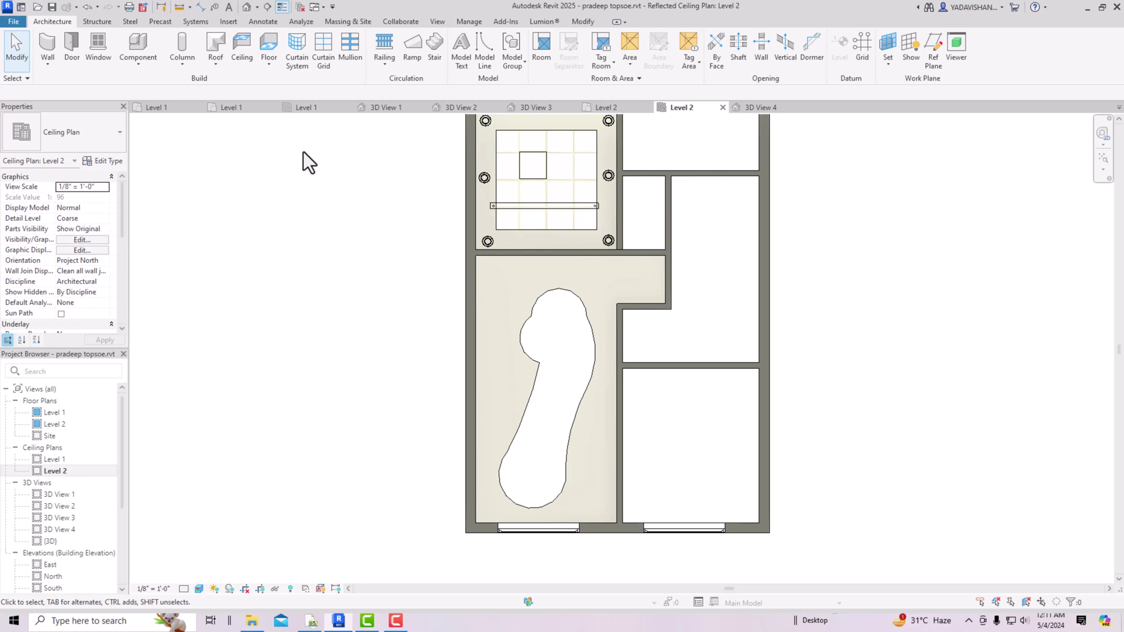
# Start another sketched ceiling on Level 2 using the Compound Ceiling wood finish type.
pyautogui.click(233, 46)
pyautogui.click(542, 58)
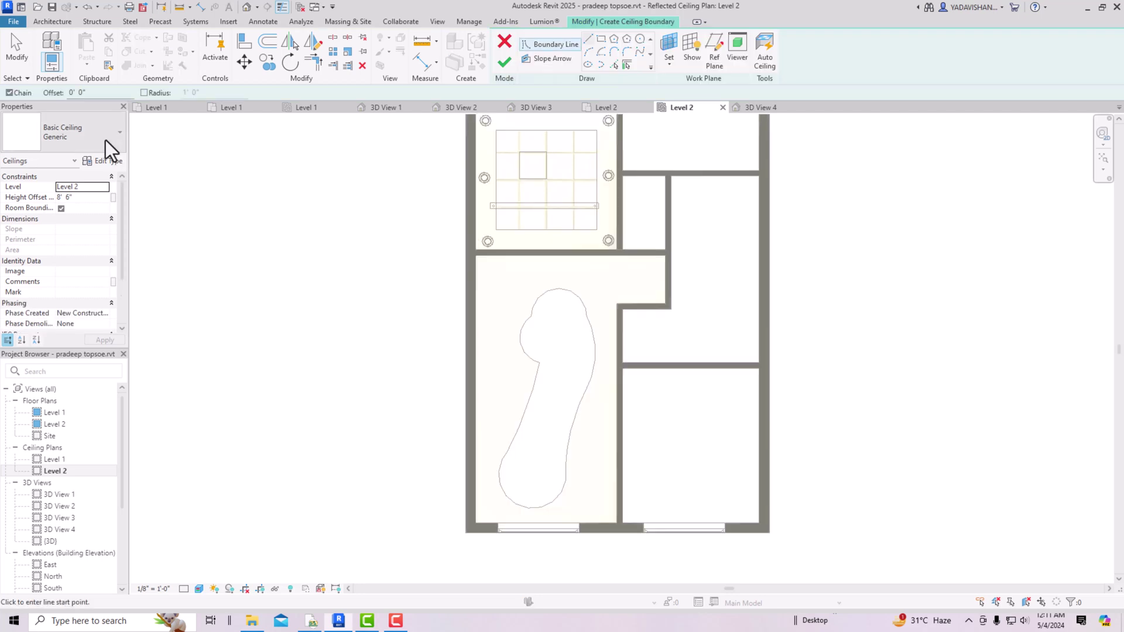
pyautogui.click(104, 140)
pyautogui.moveTo(52, 300)
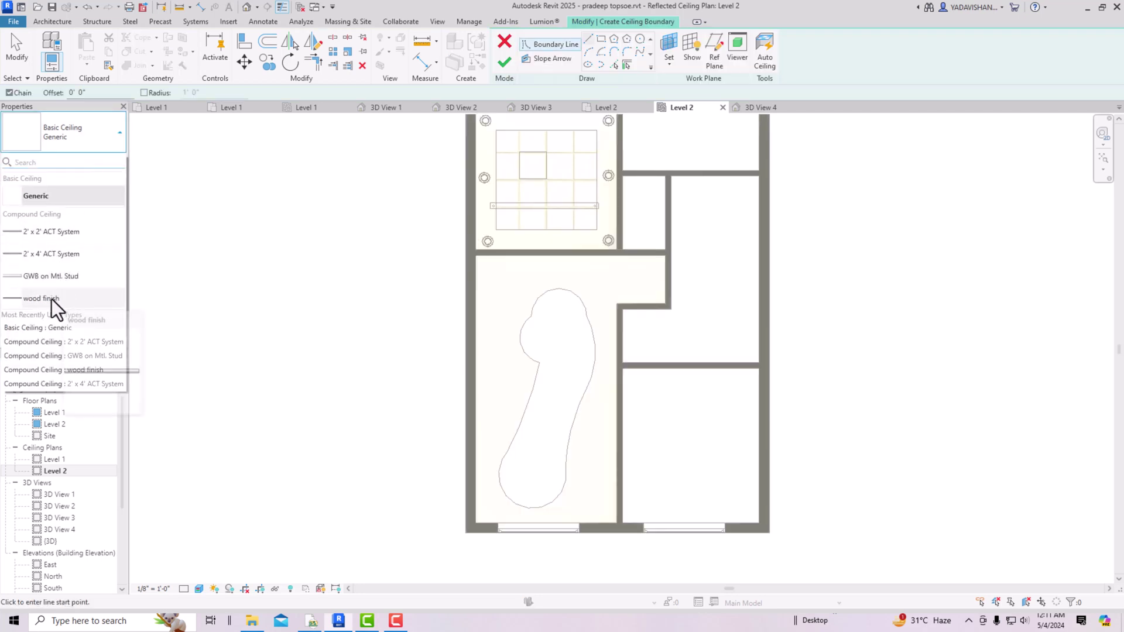
pyautogui.click(51, 300)
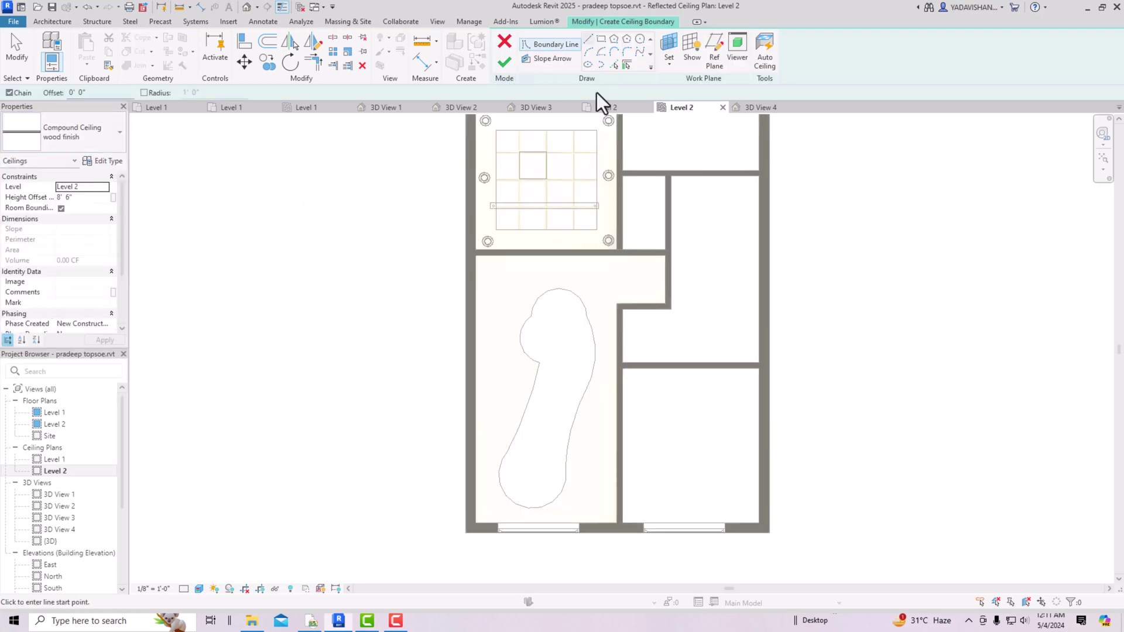
# Sketch three separate circles along the freeform ceiling opening, the smallest in the middle, and finish the wood ceiling.
pyautogui.click(641, 38)
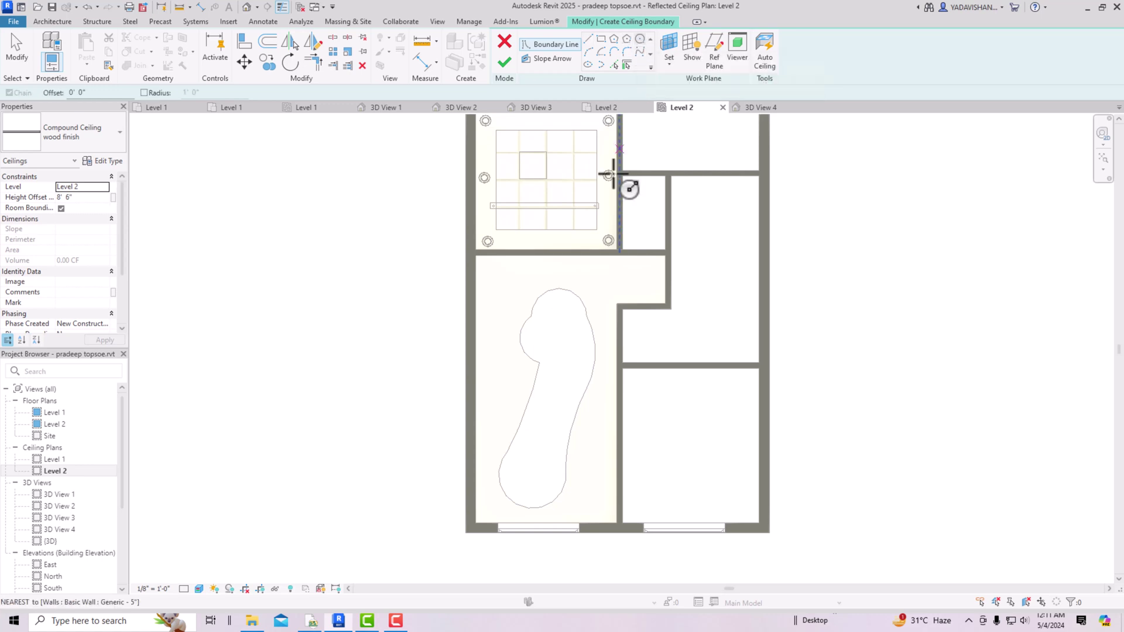
pyautogui.scroll(2, 545, 477)
pyautogui.click(535, 474)
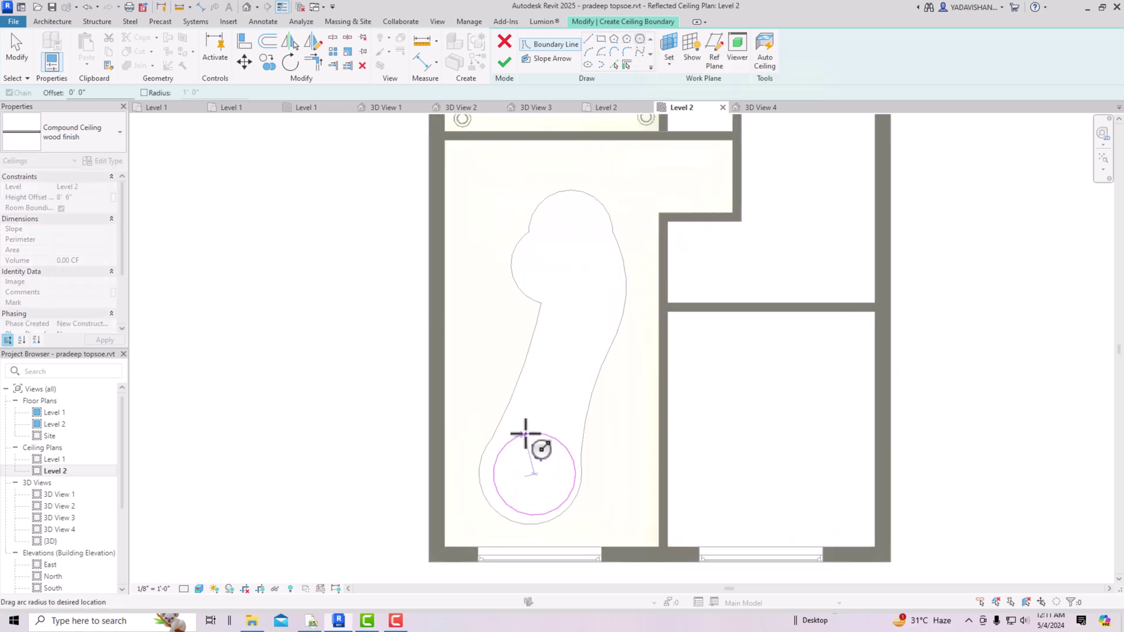
pyautogui.click(528, 436)
pyautogui.click(579, 273)
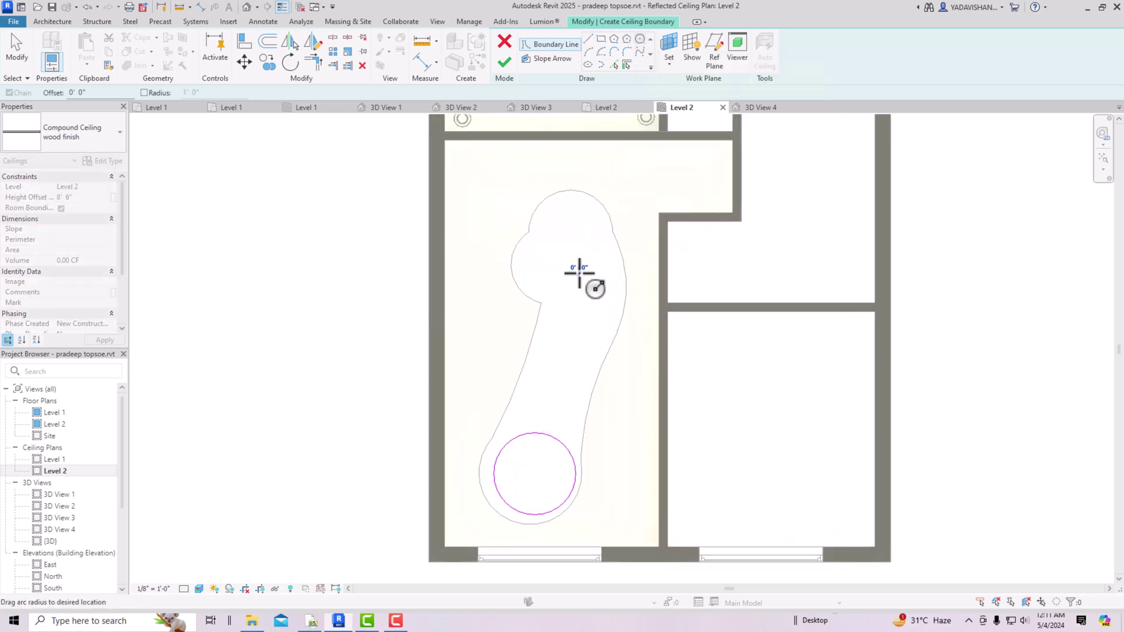
pyautogui.click(567, 240)
pyautogui.click(555, 383)
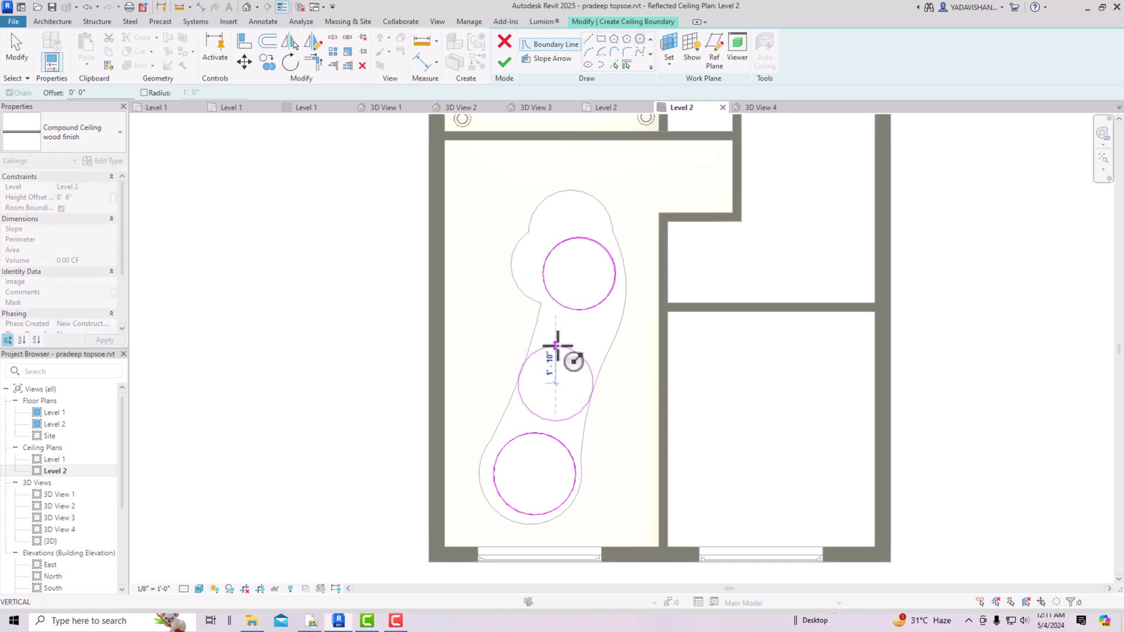
pyautogui.click(555, 353)
pyautogui.click(504, 62)
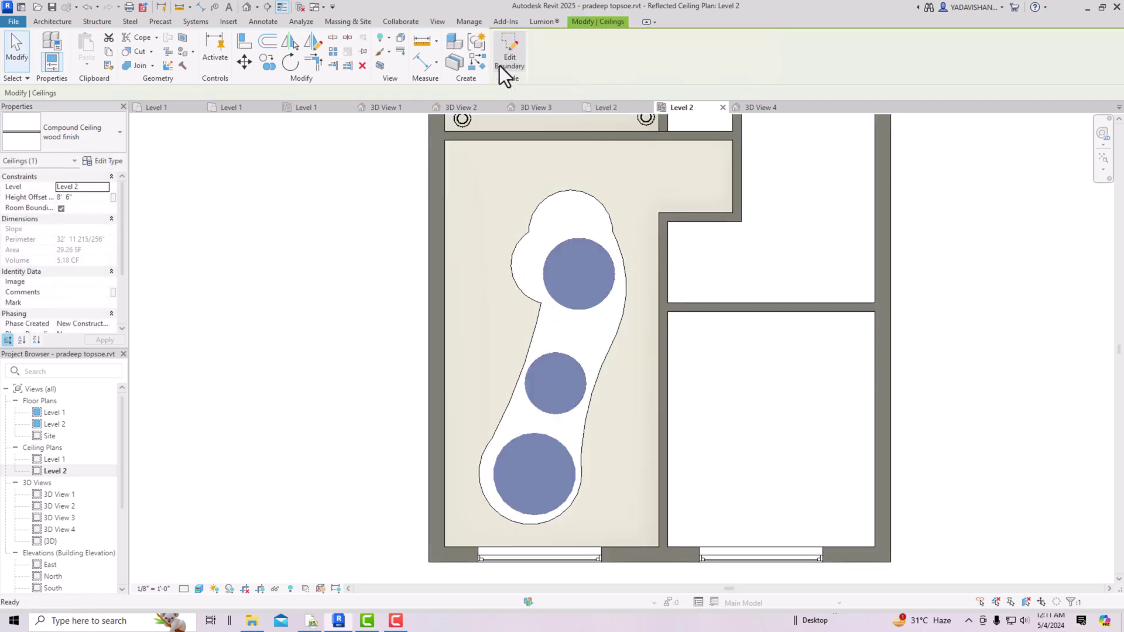
pyautogui.click(340, 284)
# Create a camera view from the Level 2 floor plan, placed beside the kitchen and aimed past the living room sofa.
pyautogui.doubleClick(56, 426)
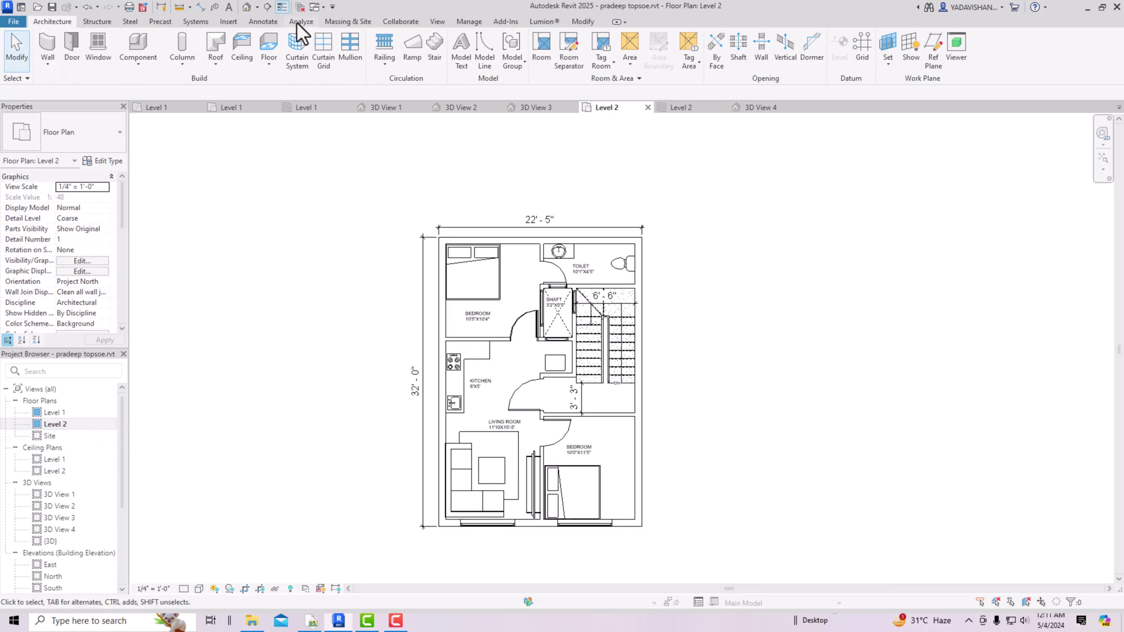
pyautogui.click(257, 7)
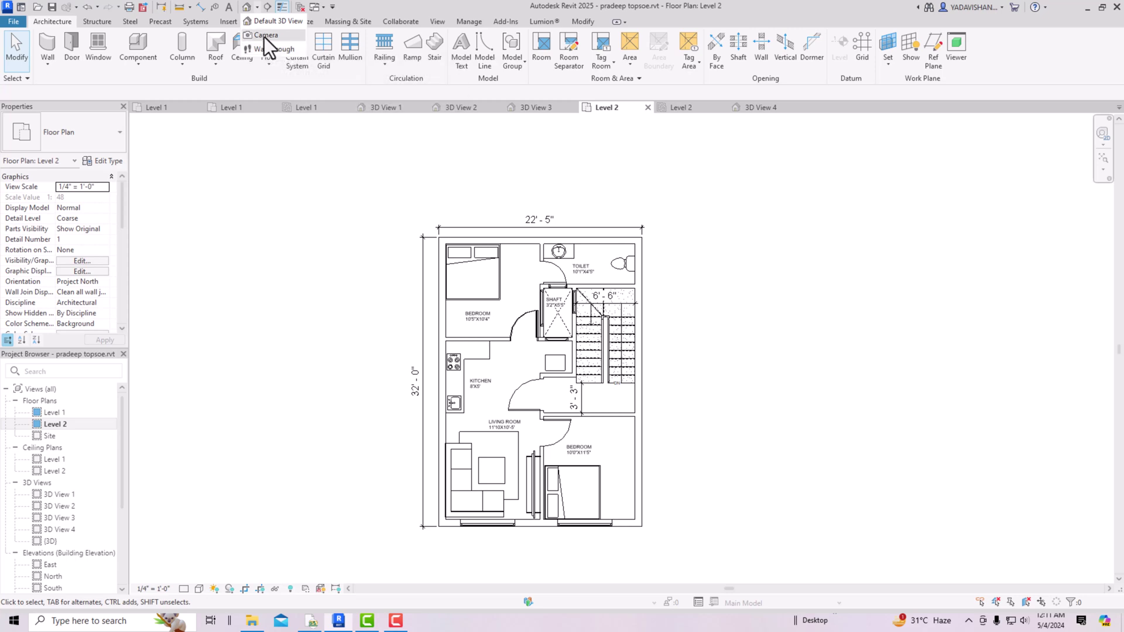
pyautogui.click(265, 36)
pyautogui.click(530, 350)
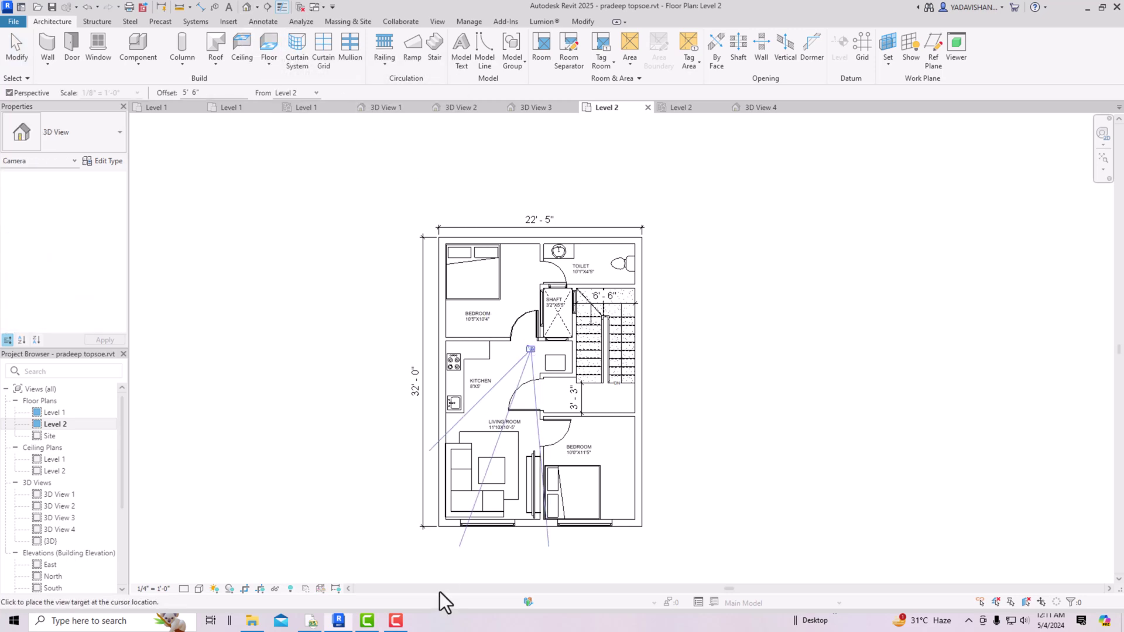
pyautogui.click(435, 560)
pyautogui.press('Escape')
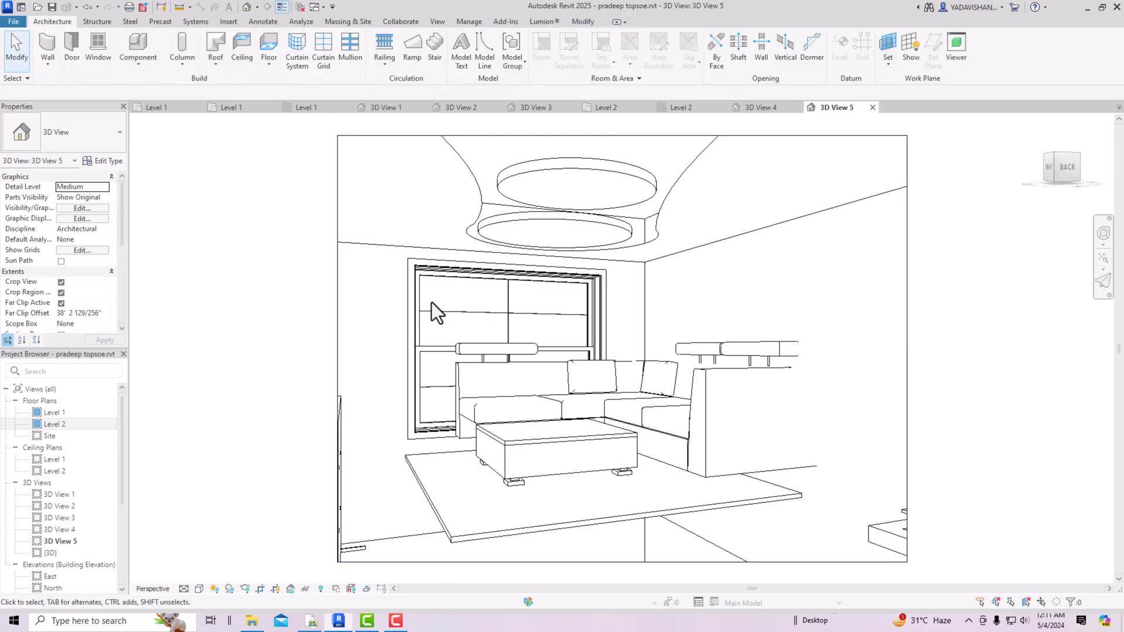
# Extend the living room camera view's crop region upward and to the left, and set its visual style to Realistic.
pyautogui.scroll(-4, 439, 295)
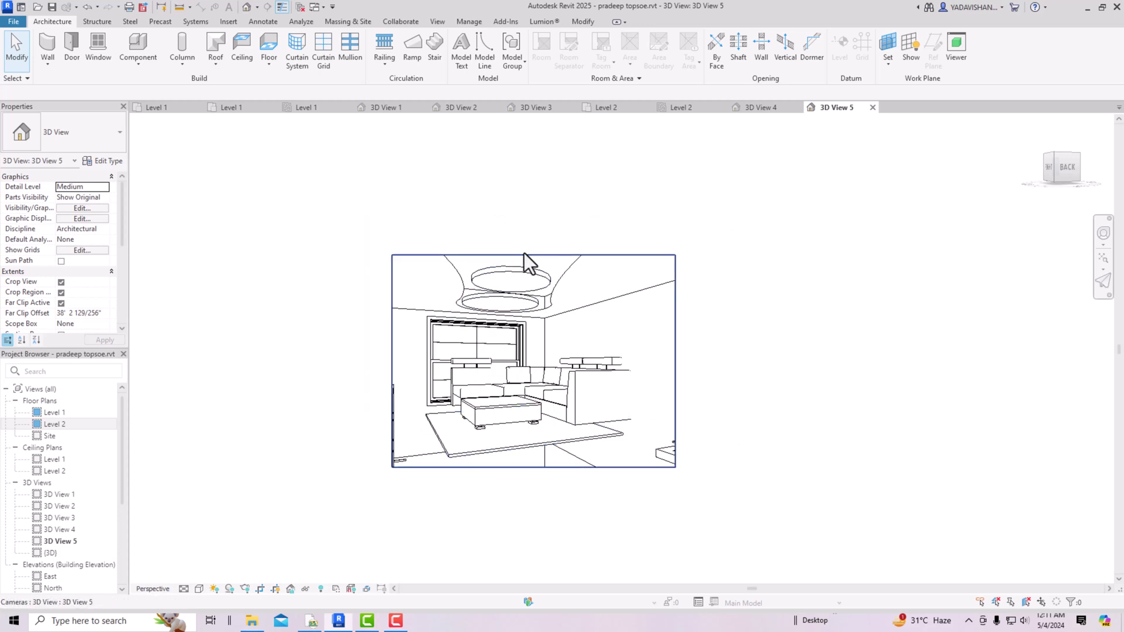
pyautogui.click(524, 254)
pyautogui.moveTo(533, 255); pyautogui.dragTo(540, 164)
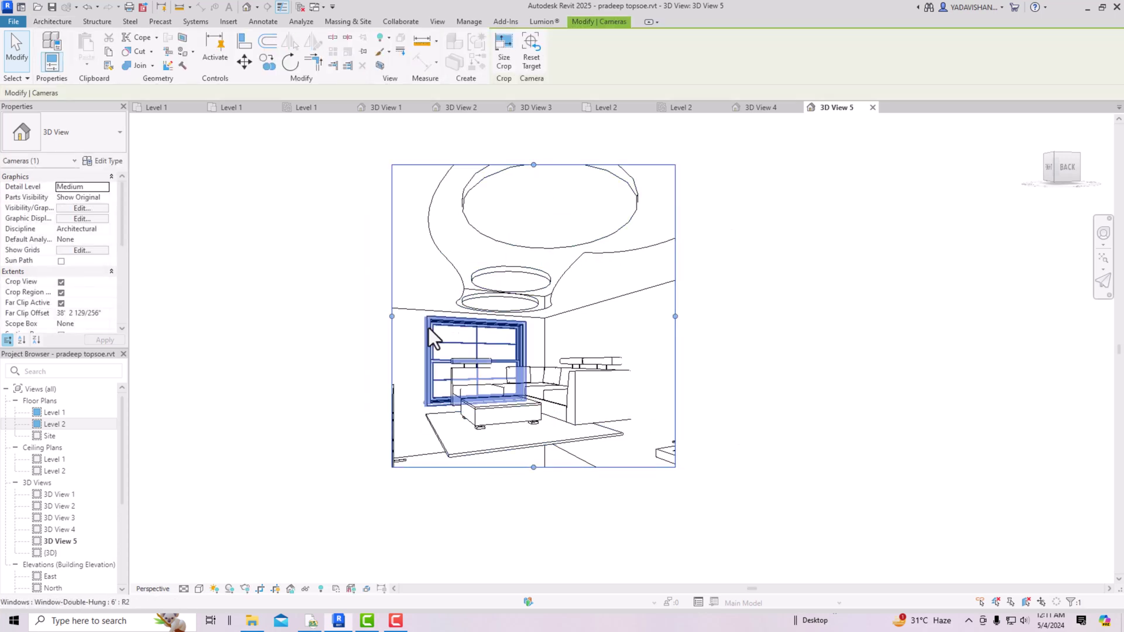
pyautogui.moveTo(391, 316); pyautogui.dragTo(345, 316)
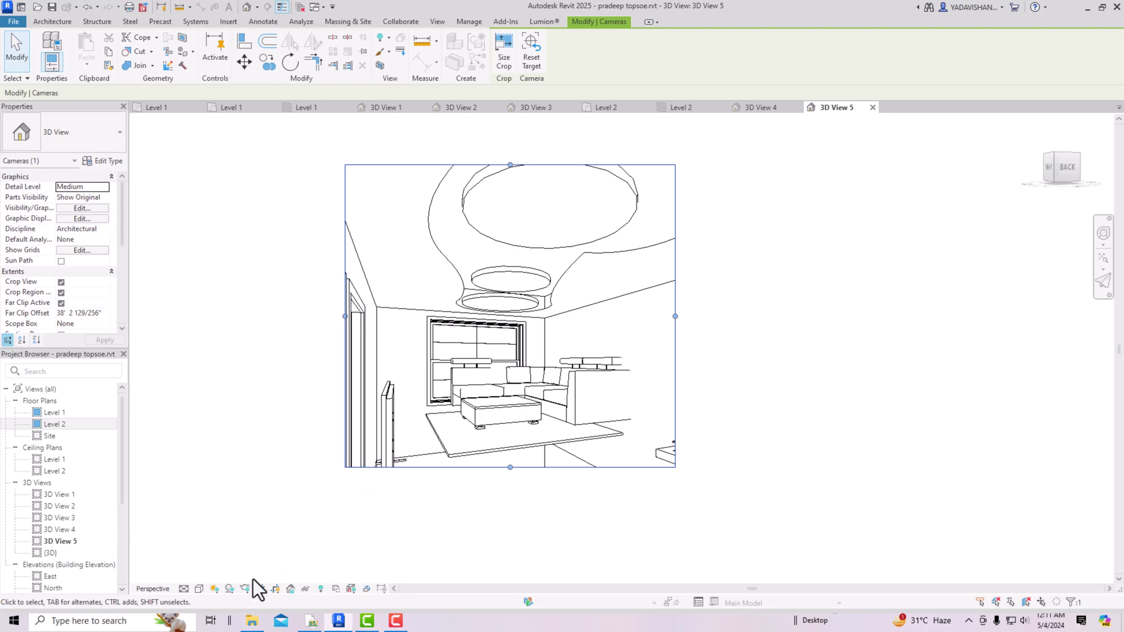
pyautogui.click(200, 588)
pyautogui.click(216, 572)
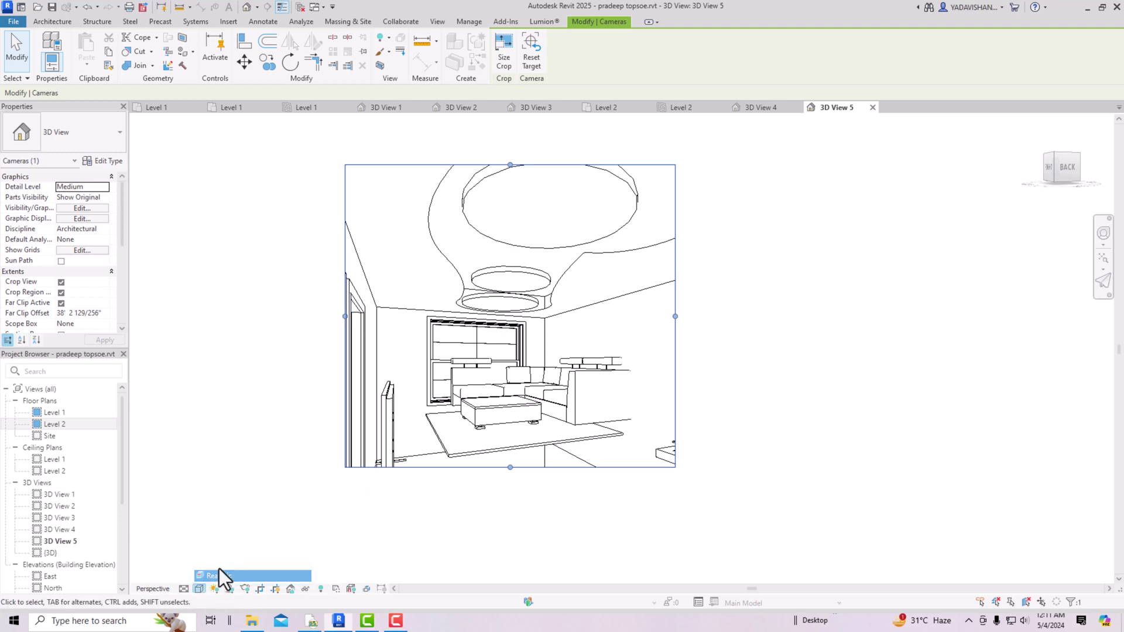